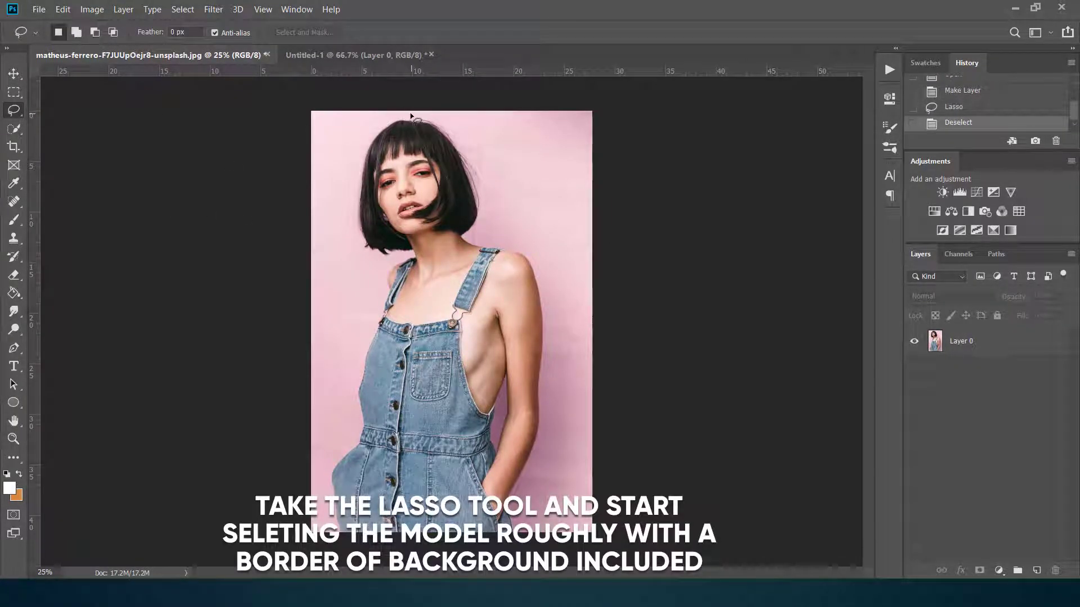
Lasso roughly around the model with a border of pink background and copy the selection to a new layer.
mouse_move(411, 114)
left_mouse_down()
mouse_move(473, 139)
mouse_move(494, 226)
mouse_move(529, 242)
mouse_move(552, 277)
mouse_move(544, 449)
mouse_move(522, 498)
mouse_move(524, 539)
mouse_move(336, 561)
mouse_move(322, 551)
mouse_move(317, 469)
mouse_move(349, 435)
mouse_move(344, 385)
mouse_move(376, 280)
mouse_move(351, 249)
mouse_move(344, 197)
mouse_move(358, 138)
mouse_move(412, 117)
left_mouse_up()
key("v")
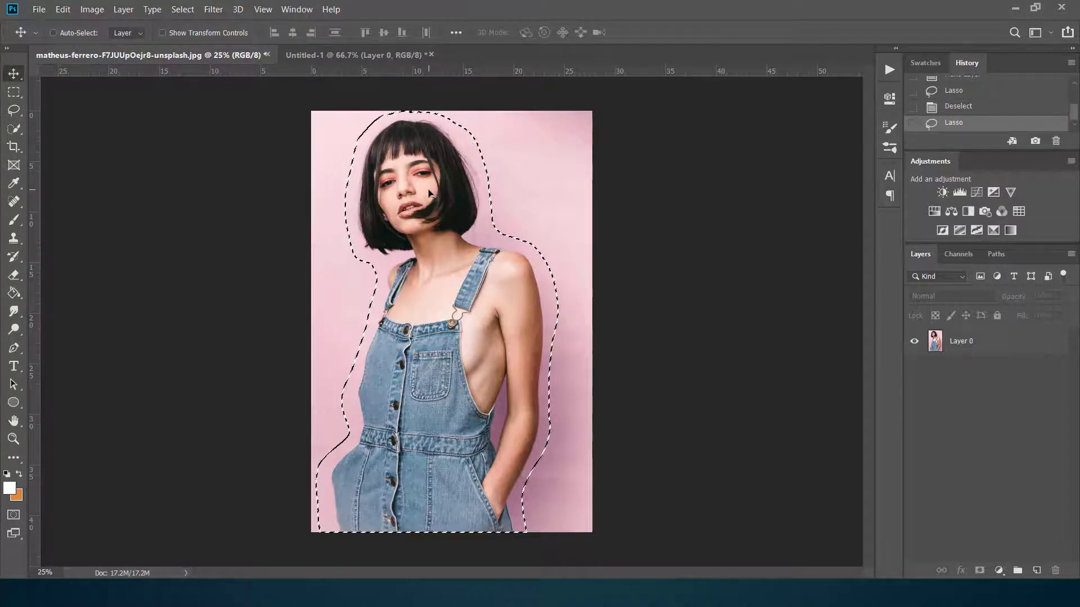
key("m")
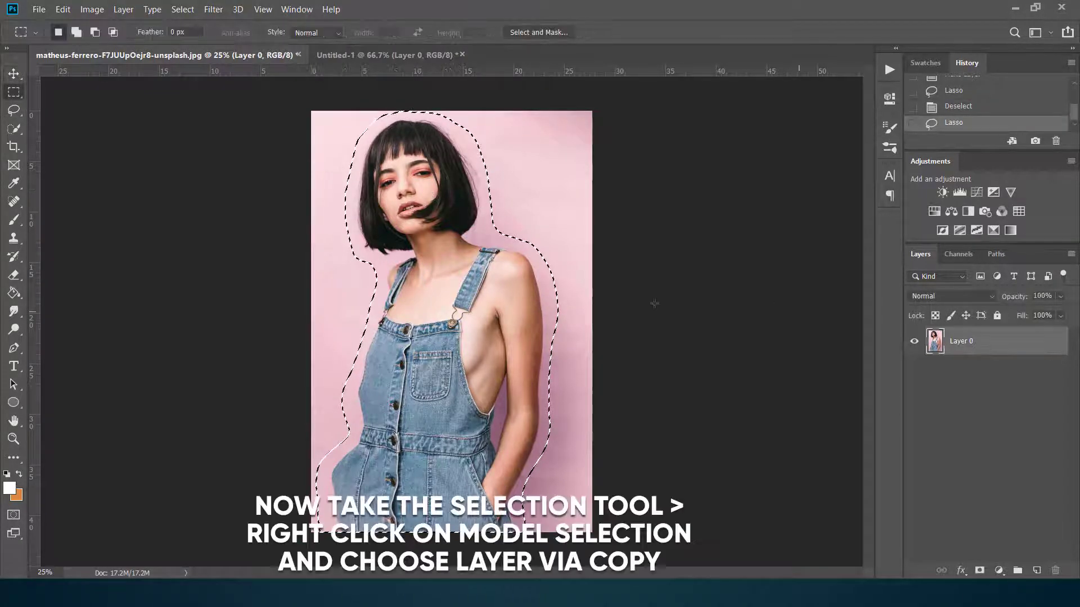
right_click(417, 288)
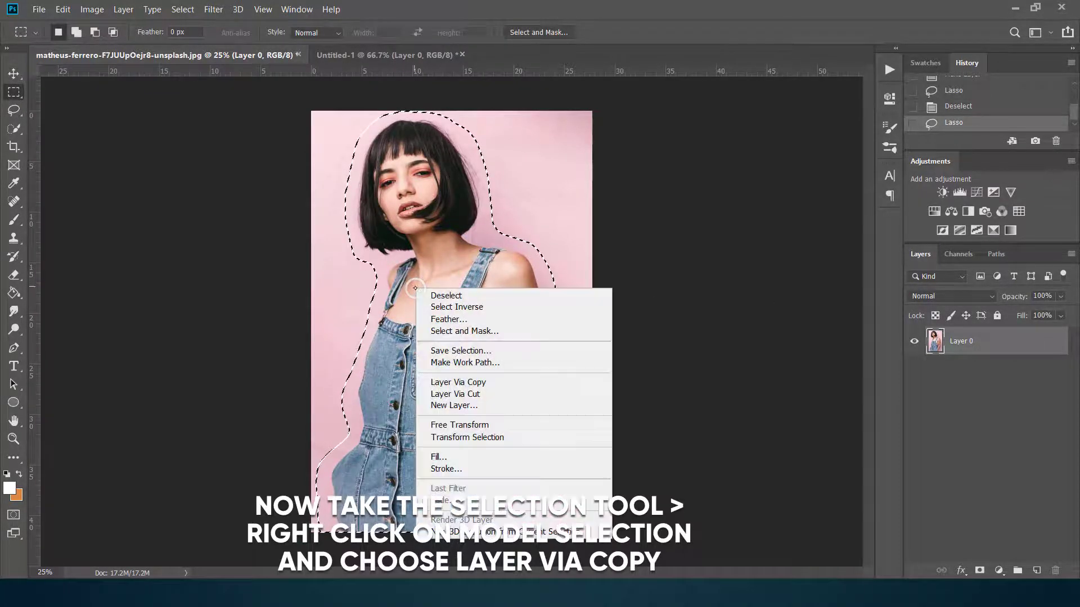
left_click(472, 382)
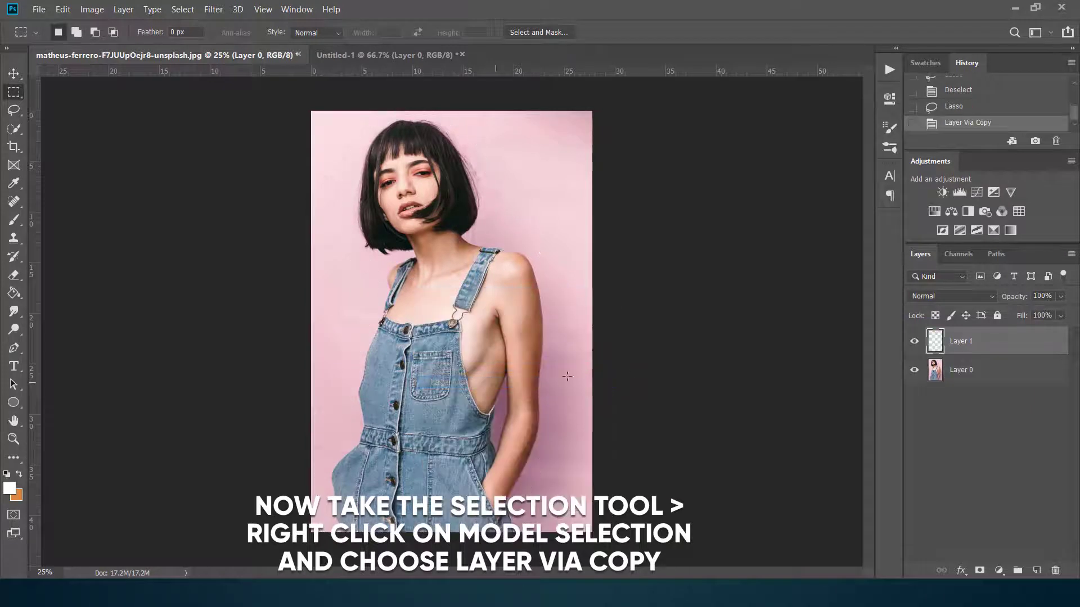
left_click(903, 373)
left_click(904, 373)
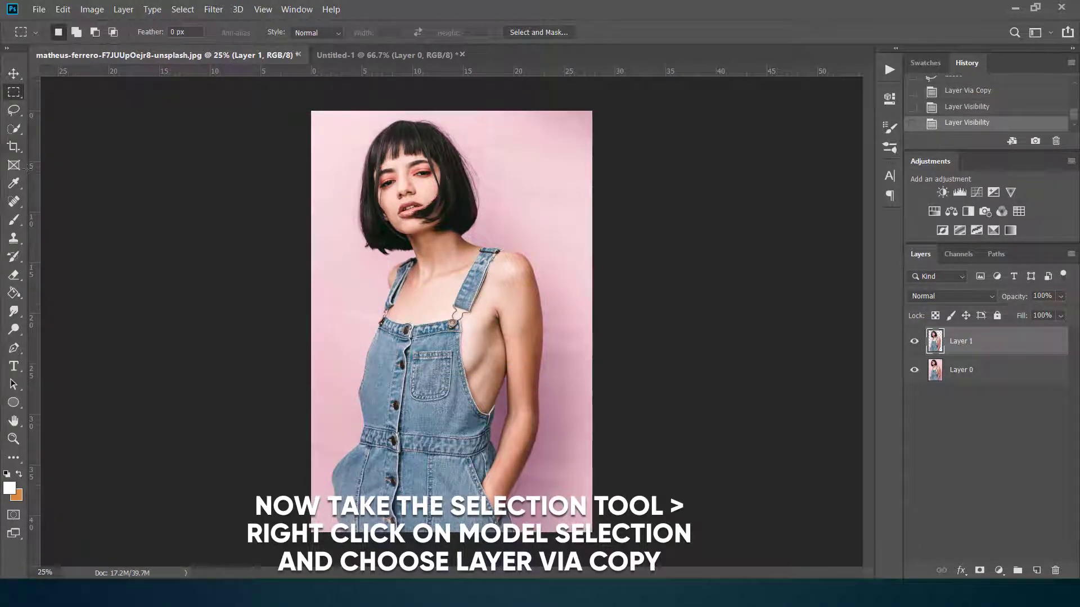
Move the copied model layer into the Untitled-1 document and scale it down proportionally to about 56%.
key("v")
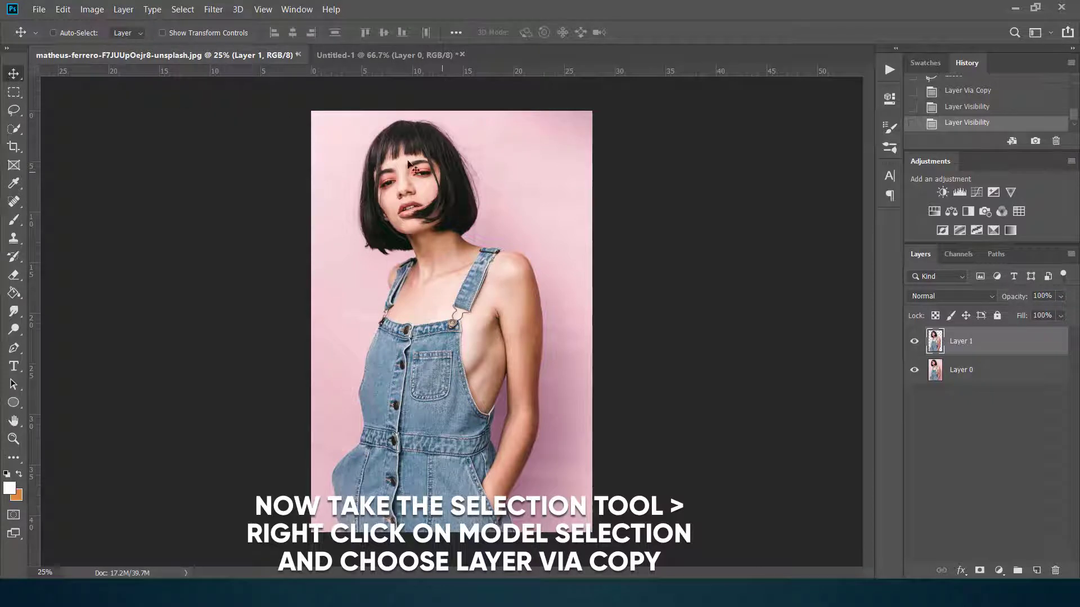
left_click_drag(416, 153, 380, 283)
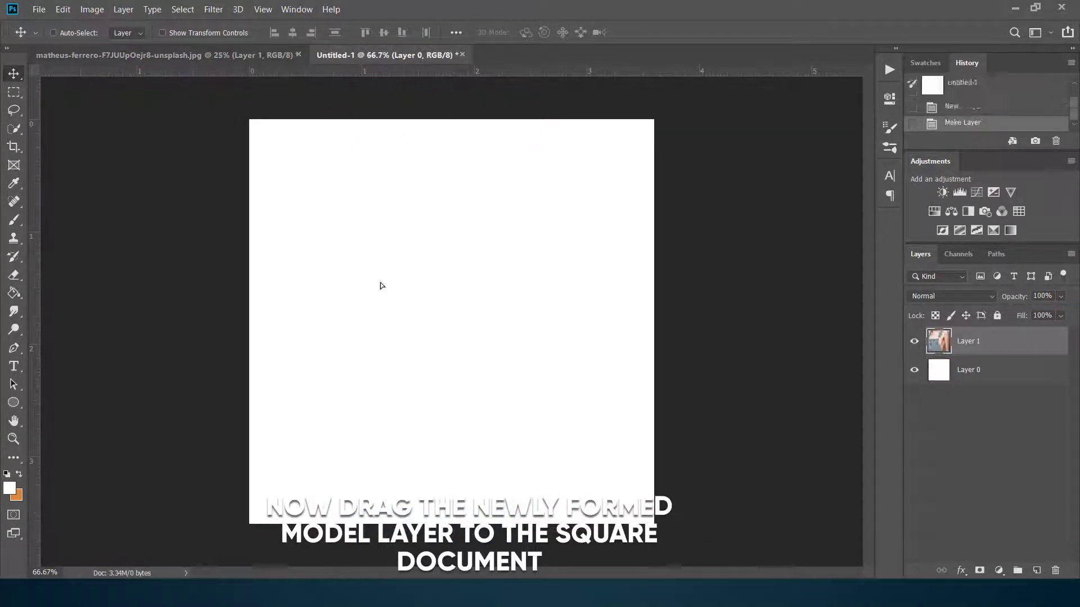
key("ctrl+t")
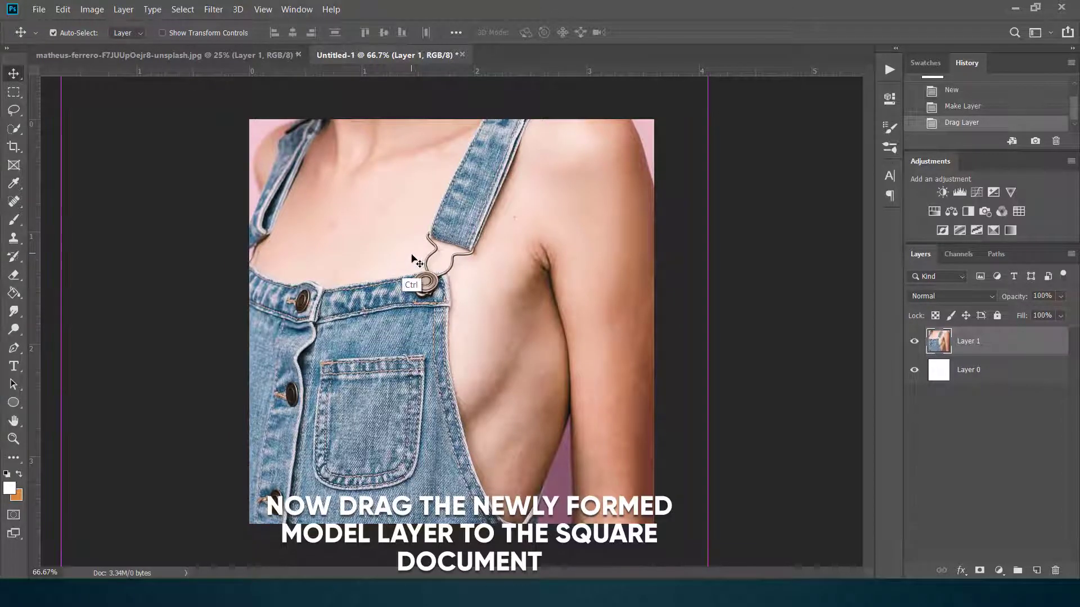
left_click_drag(465, 357, 387, 207)
left_click_drag(466, 338, 526, 183)
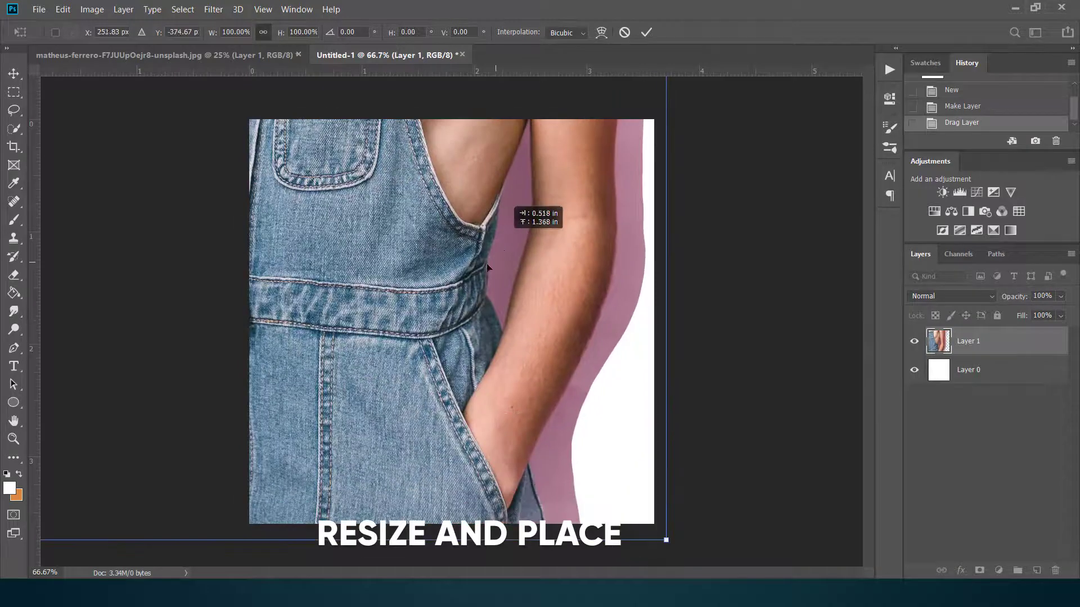
left_click_drag(436, 401, 448, 365)
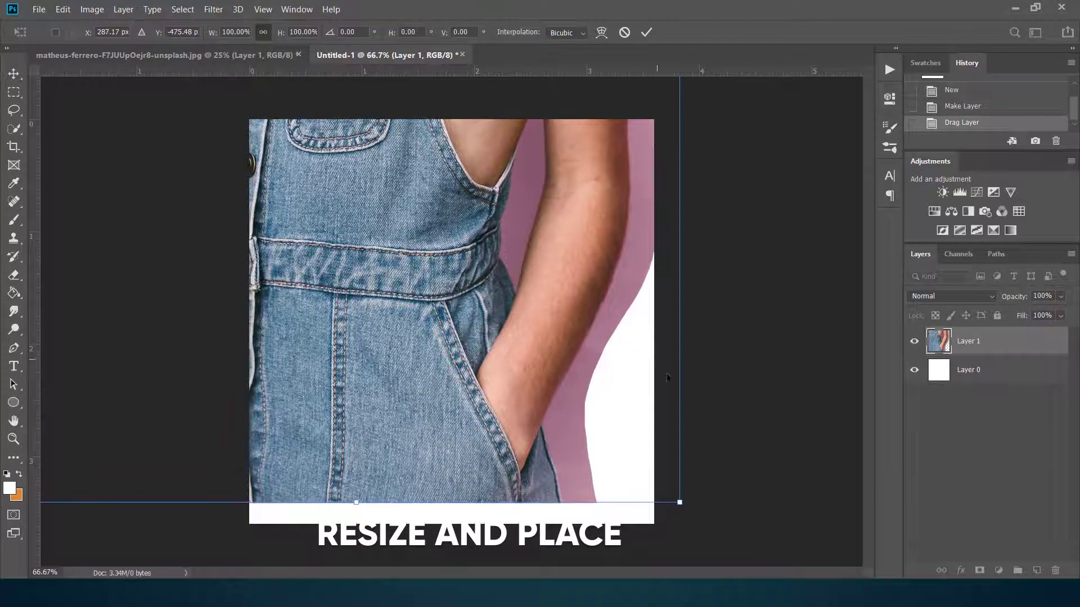
left_click_drag(681, 503, 483, 289)
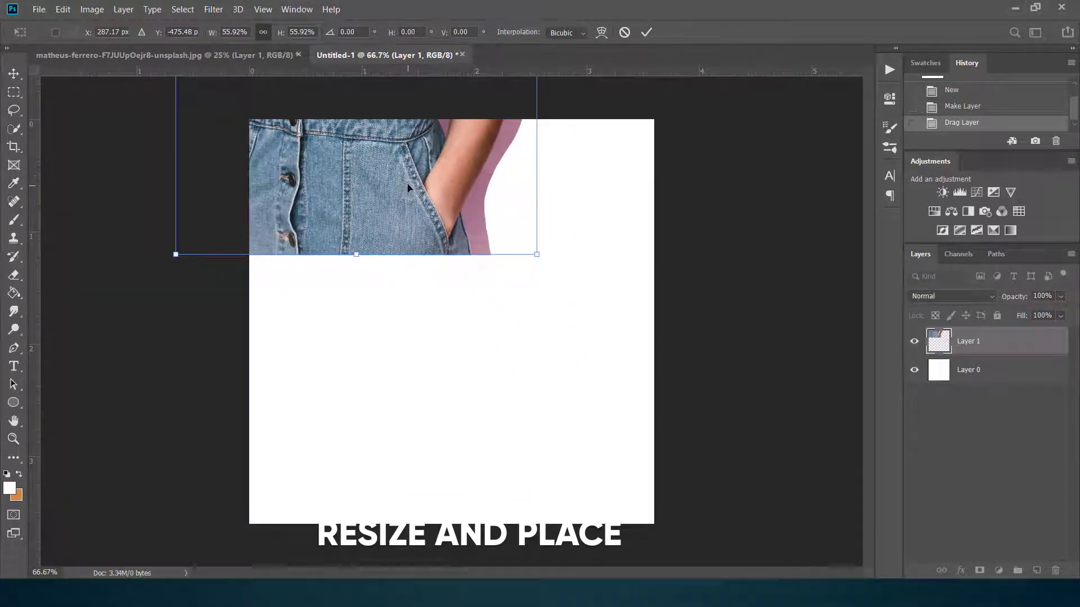
Scale the model down to about 35% and place it flush with the canvas's lower-left corner.
left_click_drag(410, 189, 472, 454)
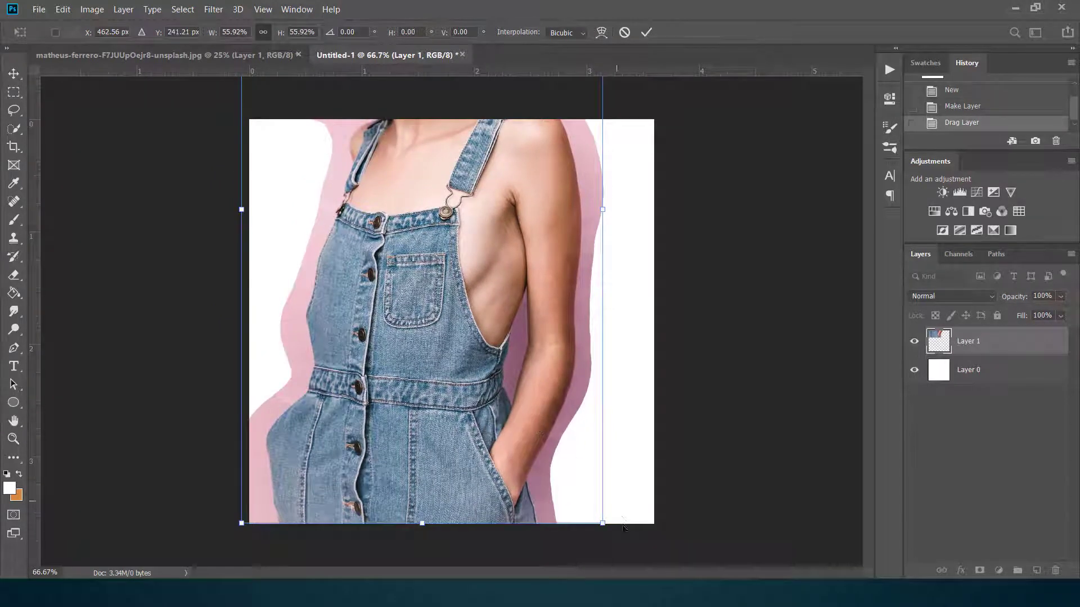
left_click_drag(605, 526, 493, 414)
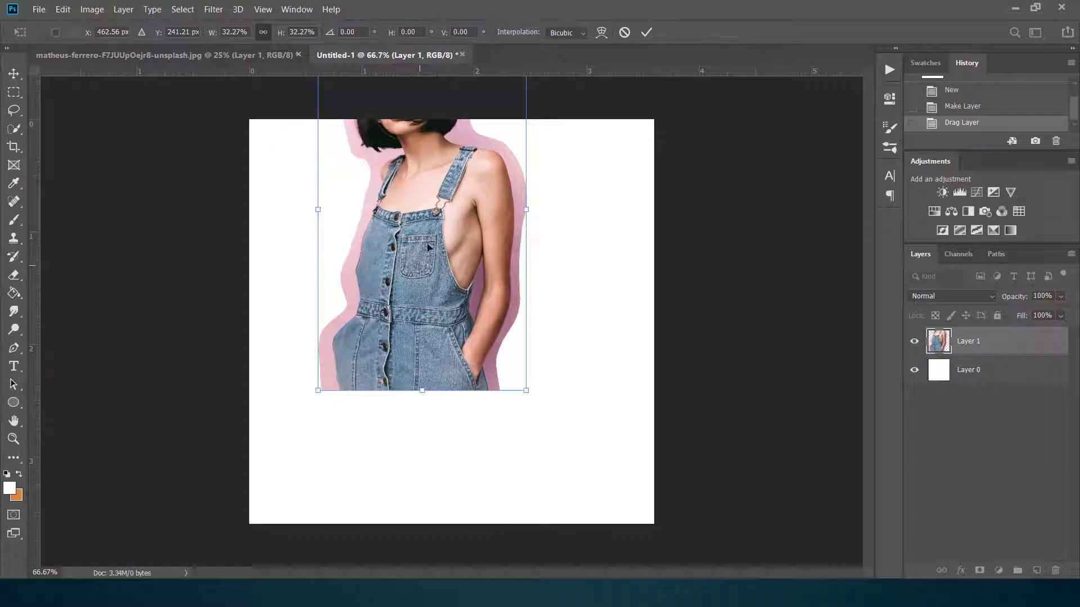
left_click_drag(419, 282, 394, 371)
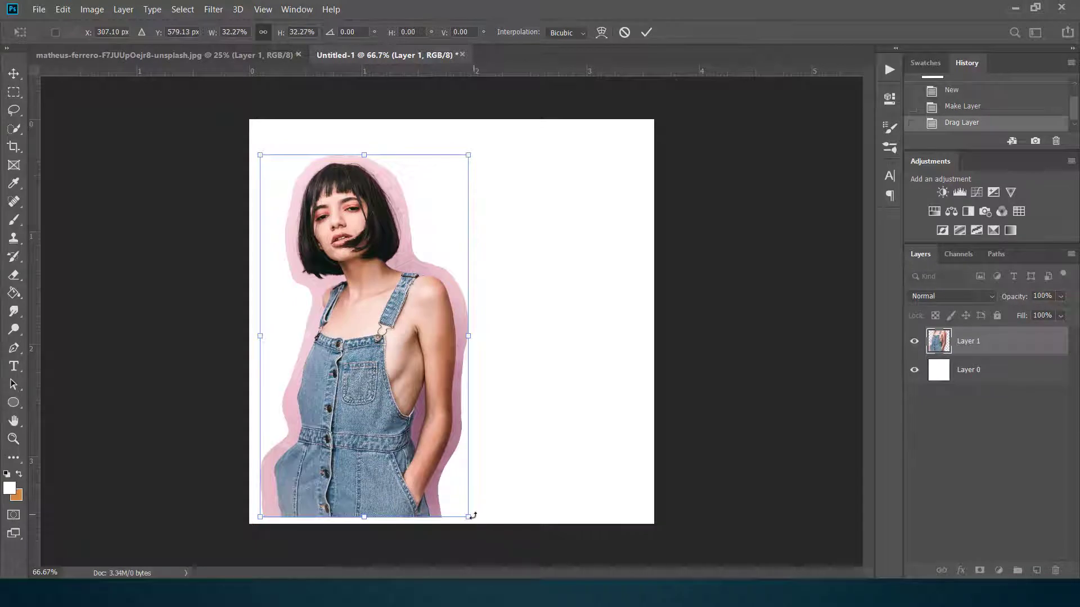
left_click_drag(472, 515, 485, 532)
left_click_drag(376, 478, 374, 469)
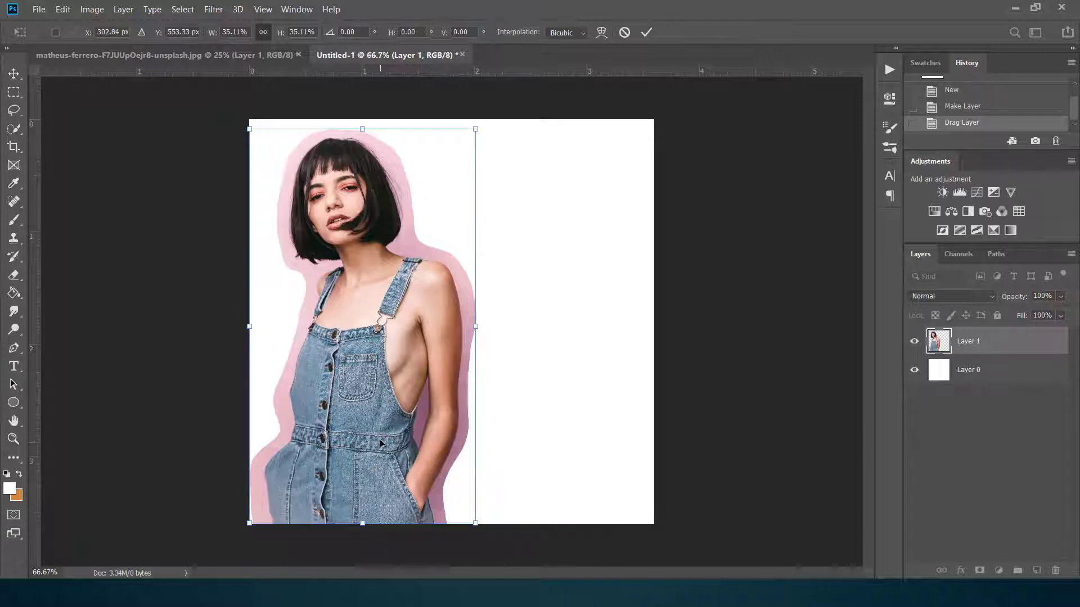
left_click_drag(376, 443, 378, 443)
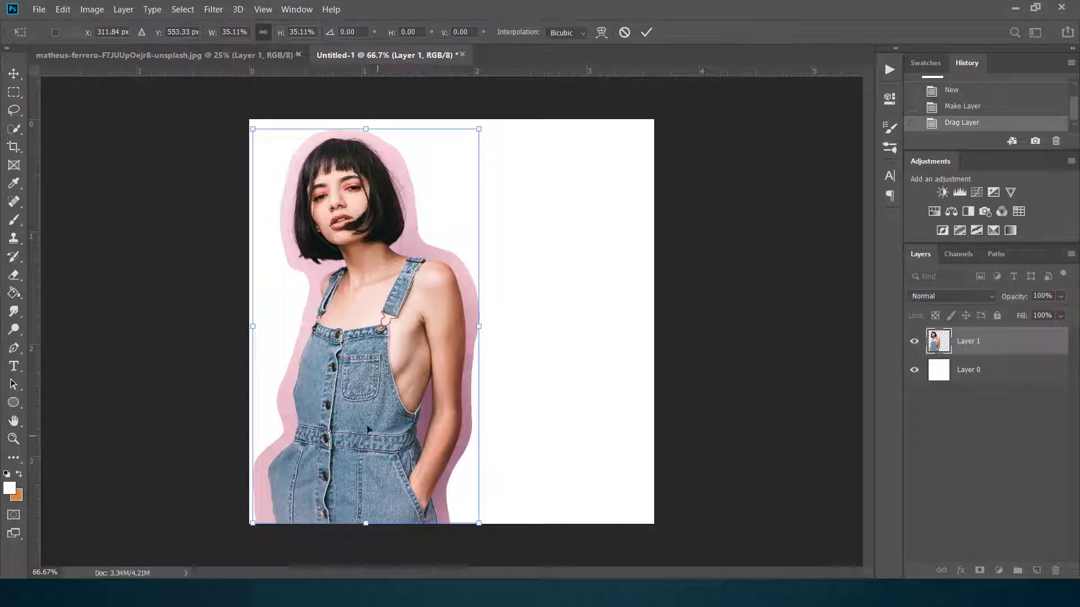
left_click_drag(355, 434, 351, 437)
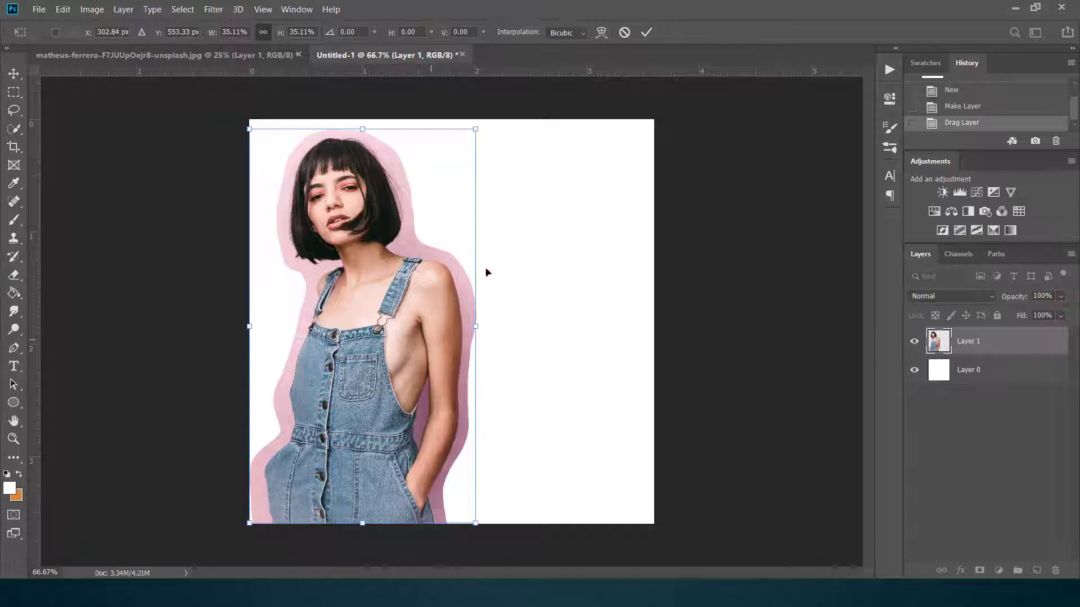
left_click(647, 32)
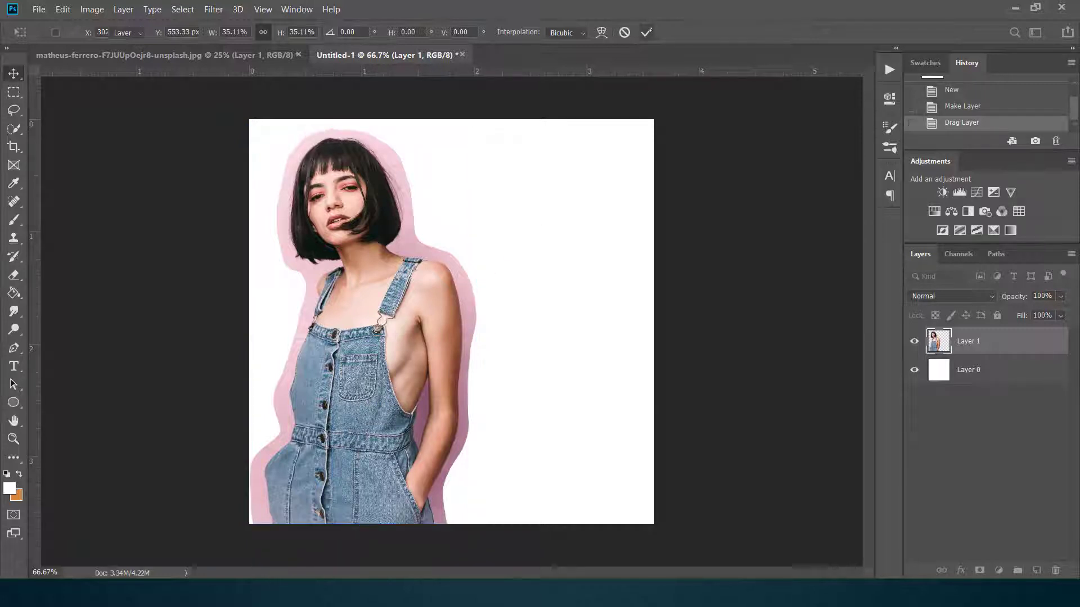
Draw a rectangle shape of about 1114 × 563 px over the canvas's lower half, directly above Layer 0 and behind the model.
left_click(968, 370)
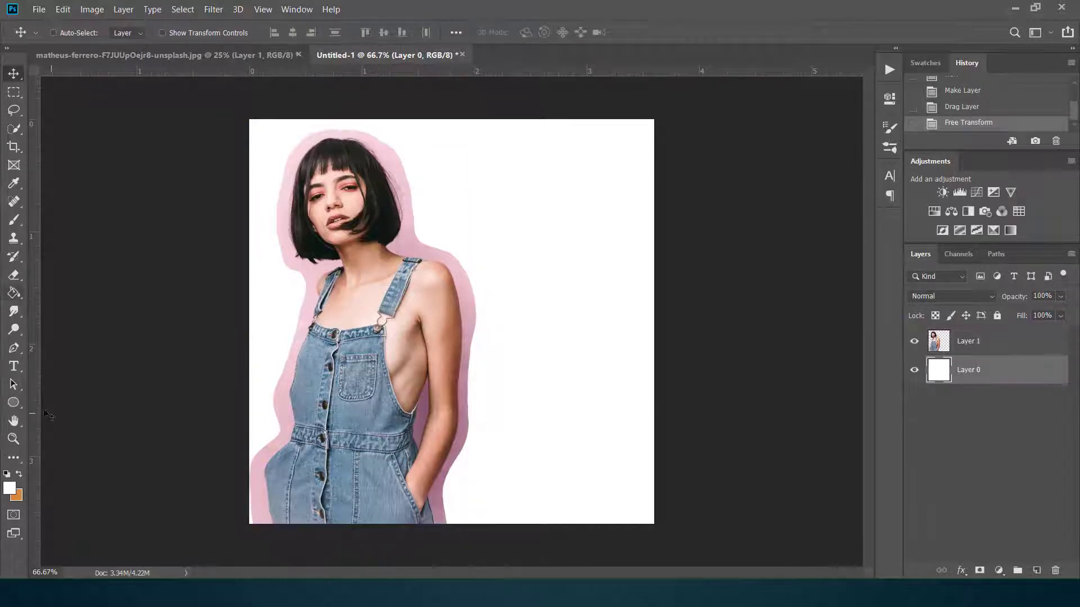
left_click(15, 403)
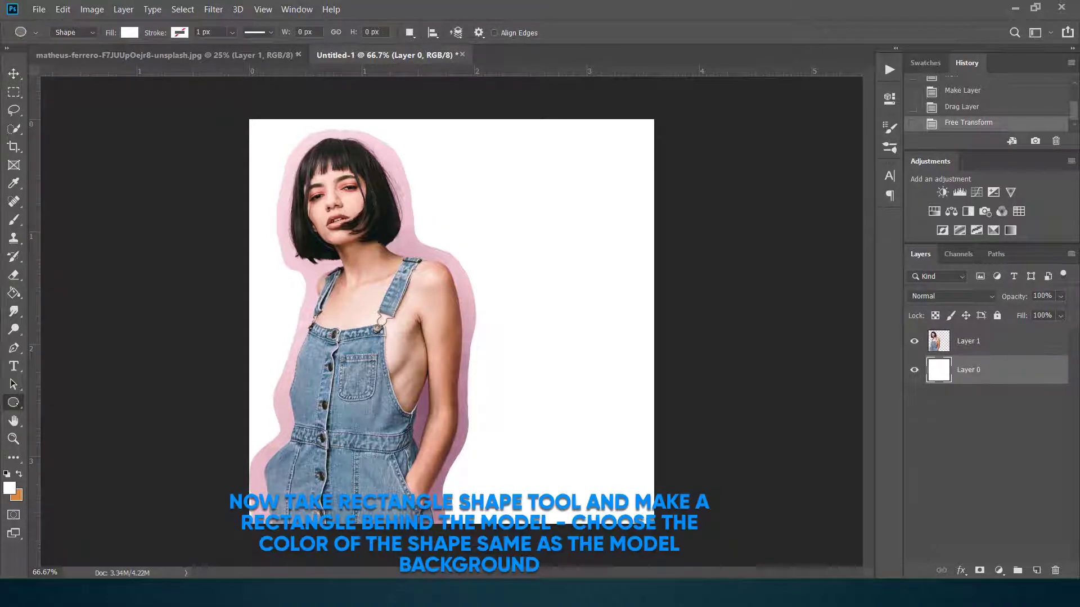
right_click(16, 403)
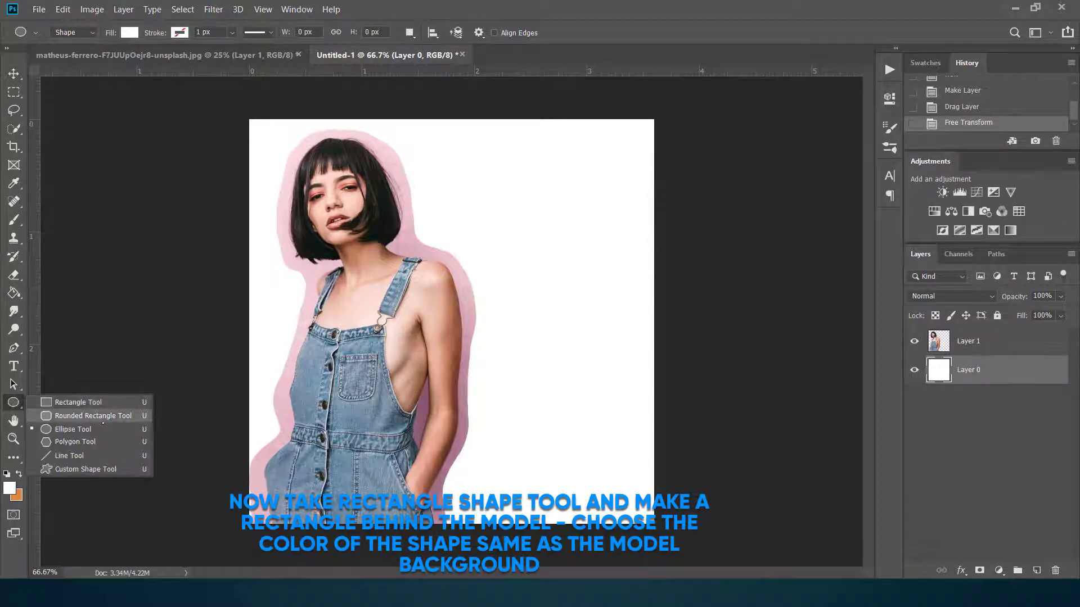
left_click(79, 402)
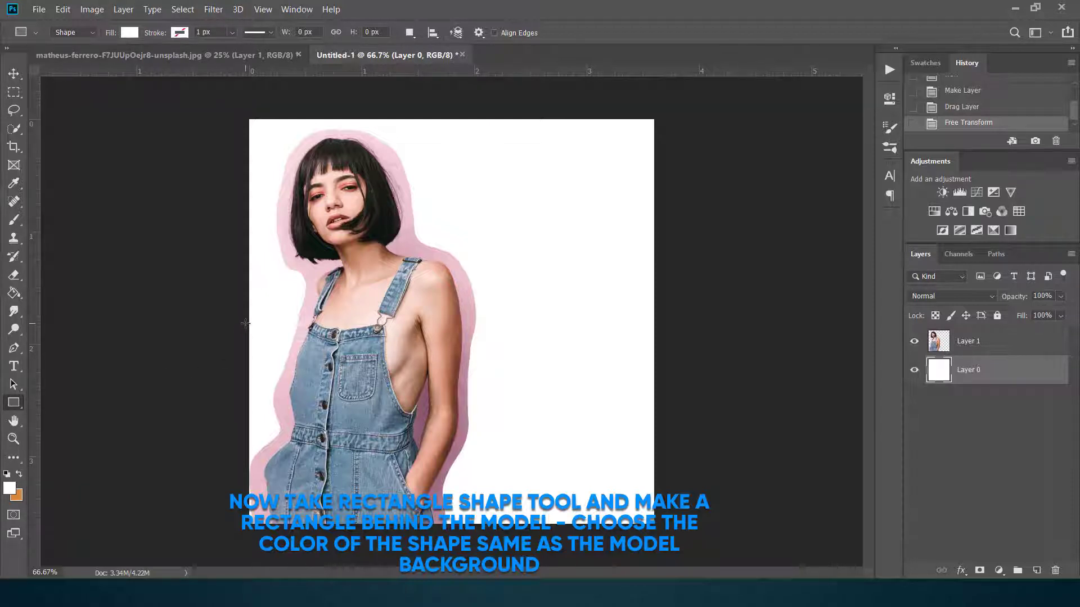
left_click_drag(245, 323, 662, 534)
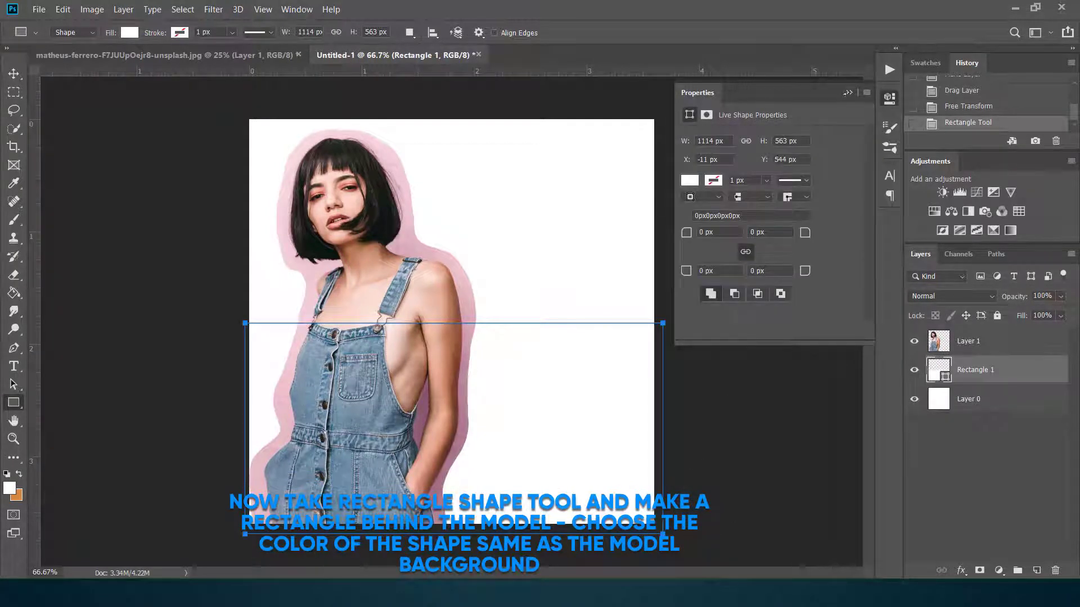
left_click(848, 92)
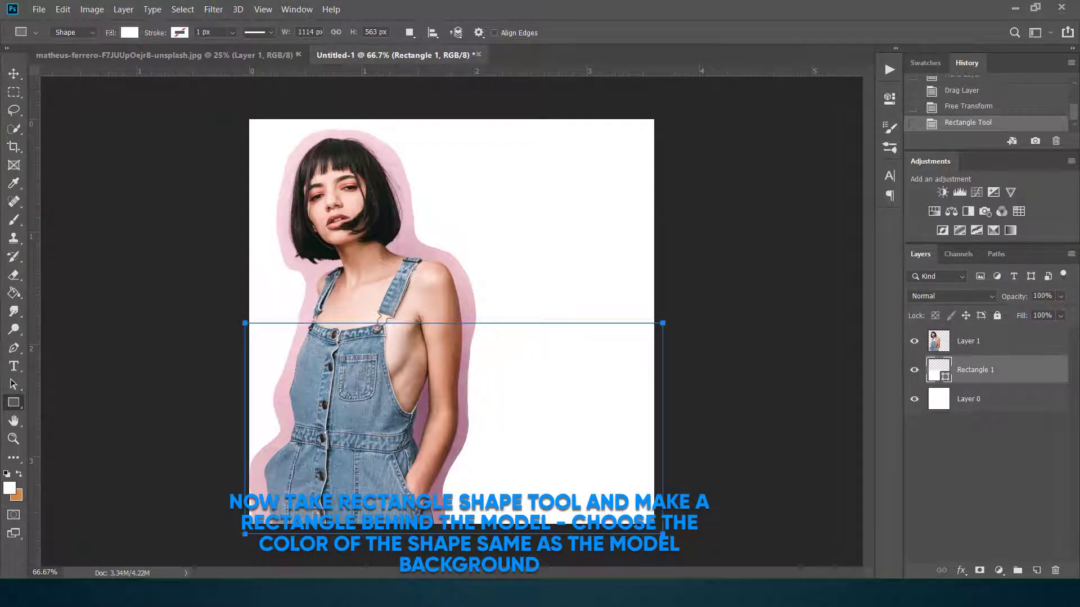
Fill the rectangle with the pink sampled from the background around the model, #deb3bd.
left_click(131, 33)
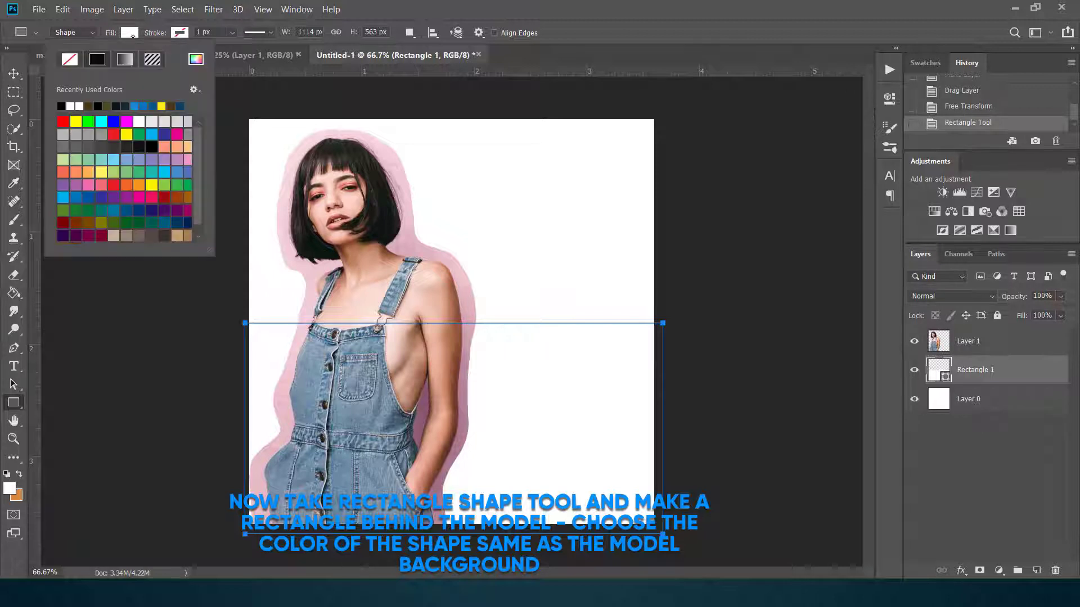
left_click(198, 60)
left_click(423, 250)
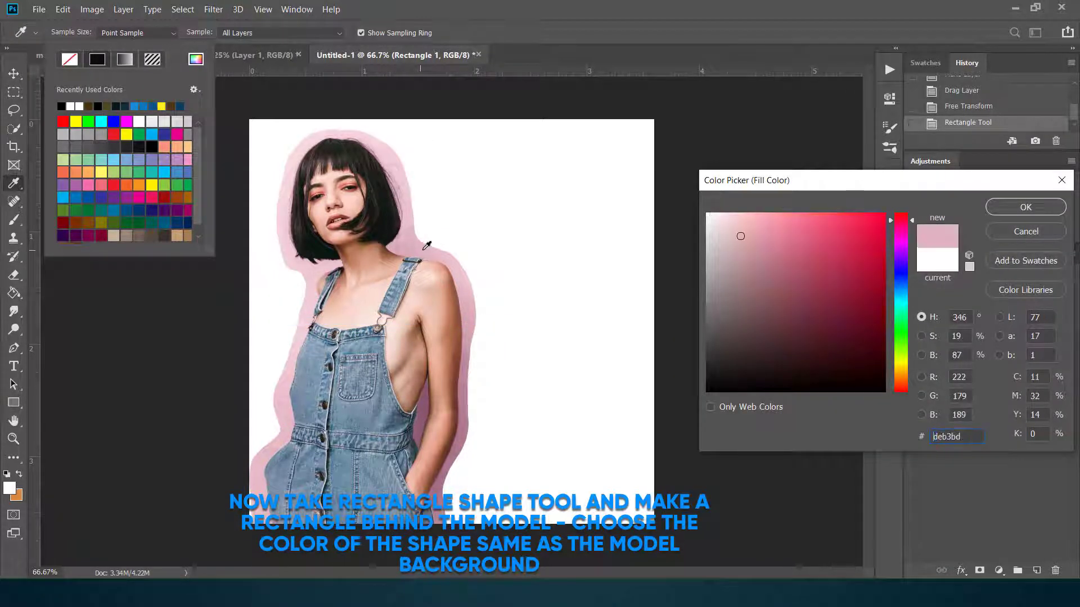
left_click(1015, 208)
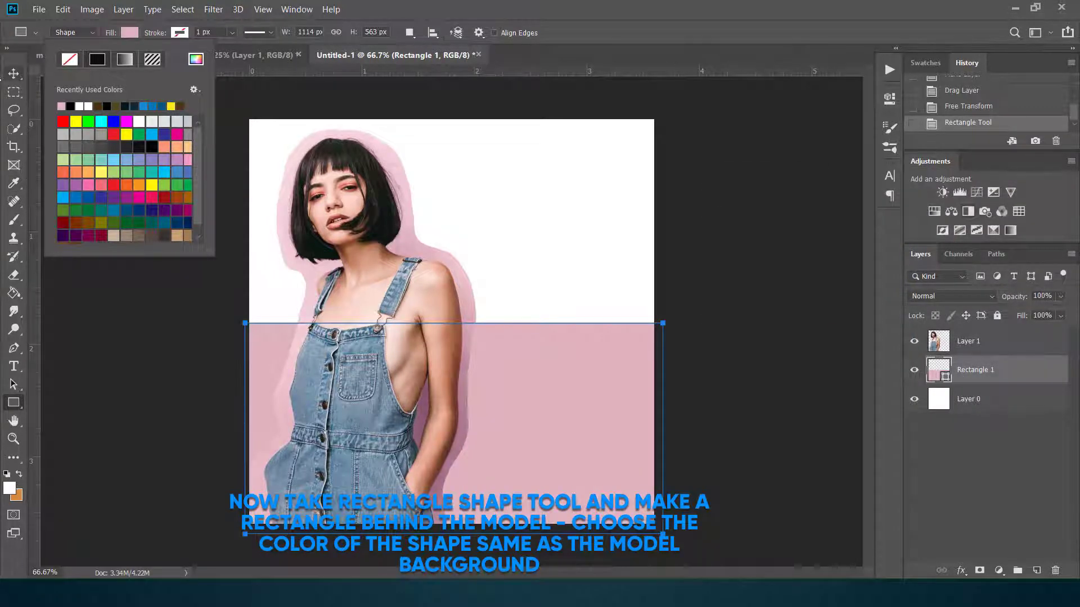
Stretch the pink rectangle upward from its top edge to about 111% of its height.
left_click(10, 74)
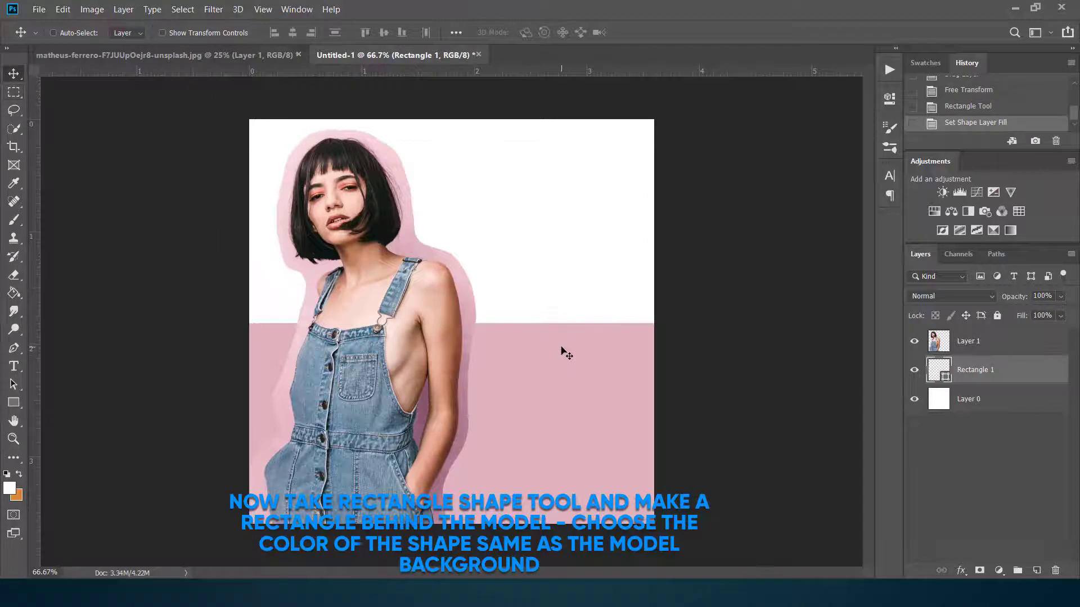
key("ctrl+t")
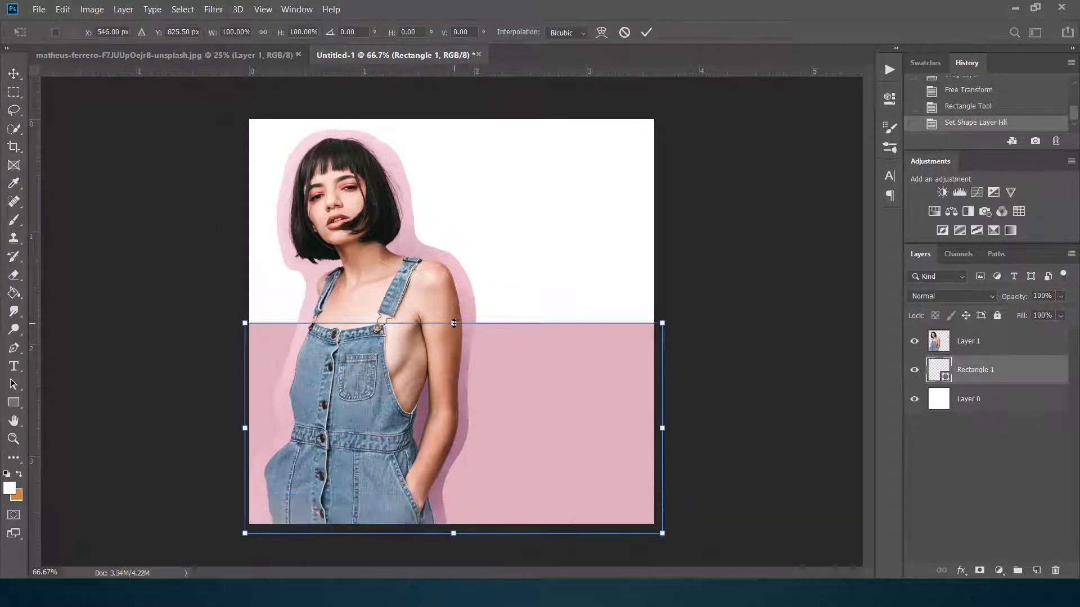
left_click_drag(456, 324, 453, 300)
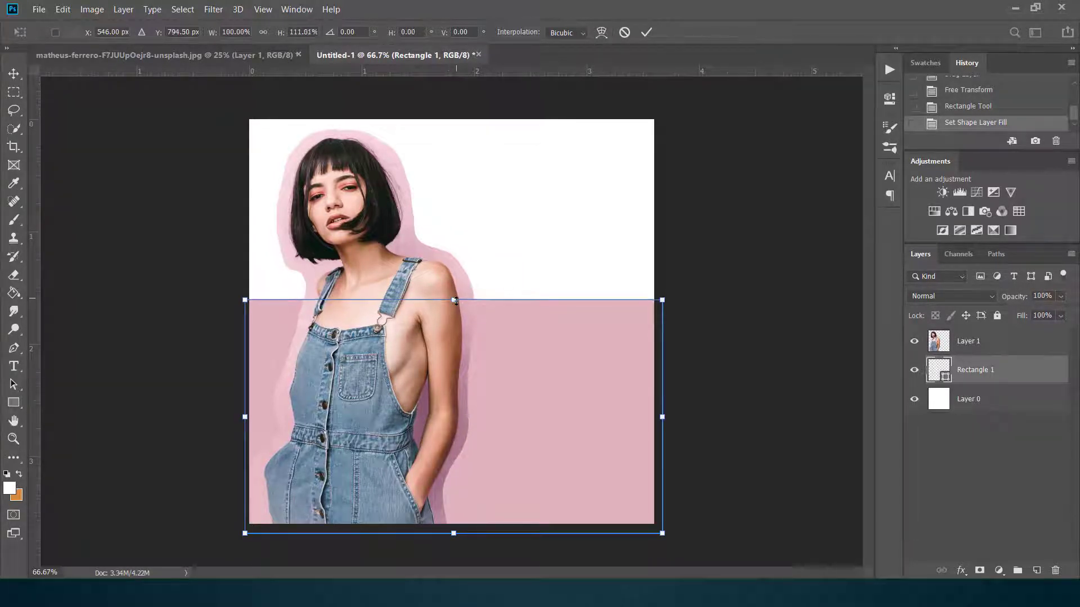
key("Return")
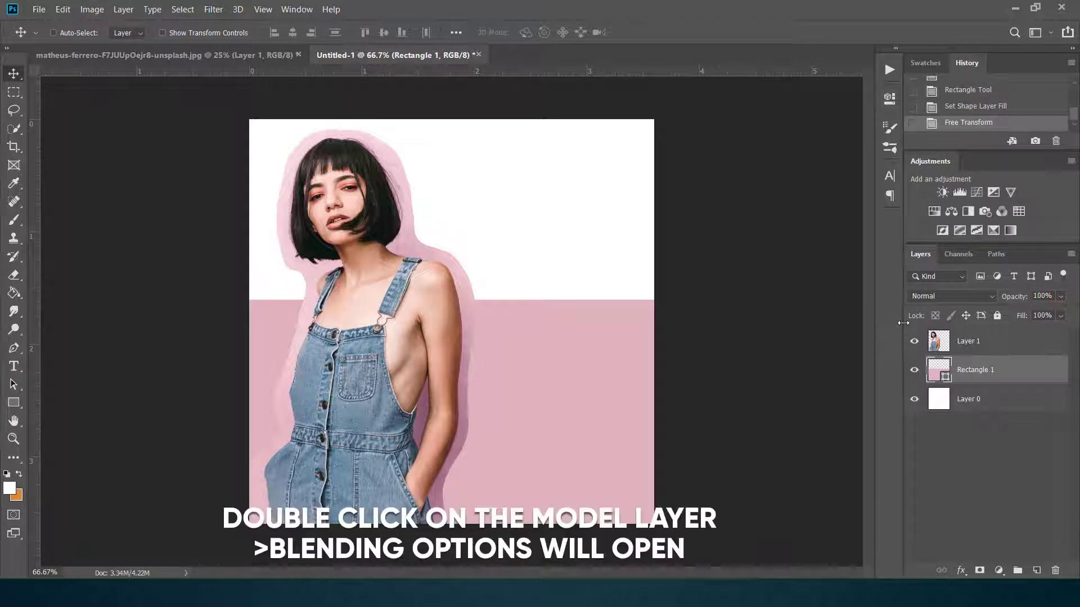
Add a drop shadow to the model layer with 100% opacity, 3 px size, 29 px distance and a 170° angle.
left_click(1045, 344)
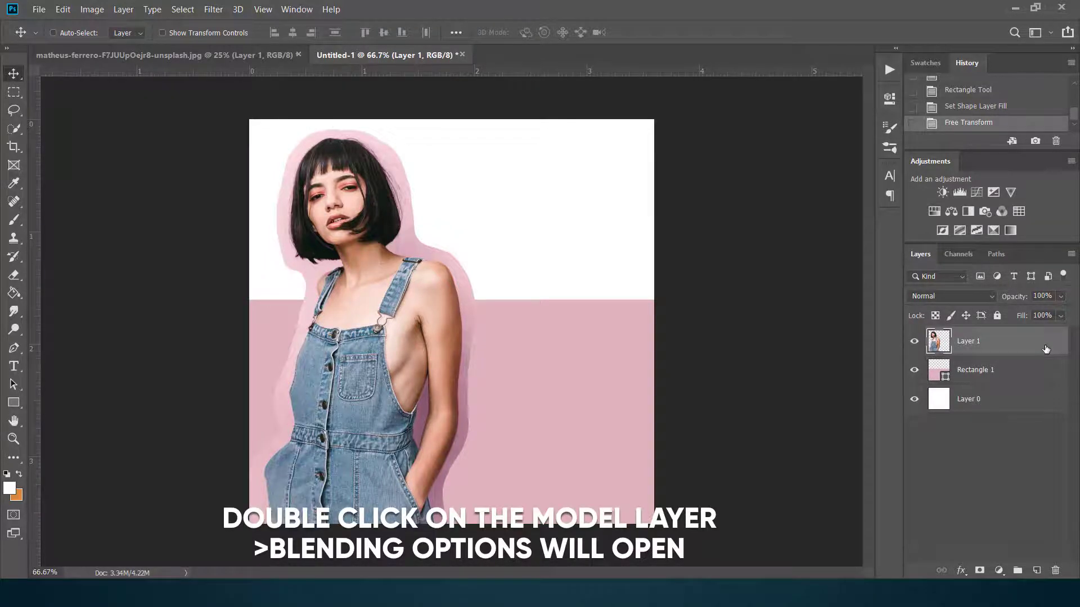
double_click(1046, 349)
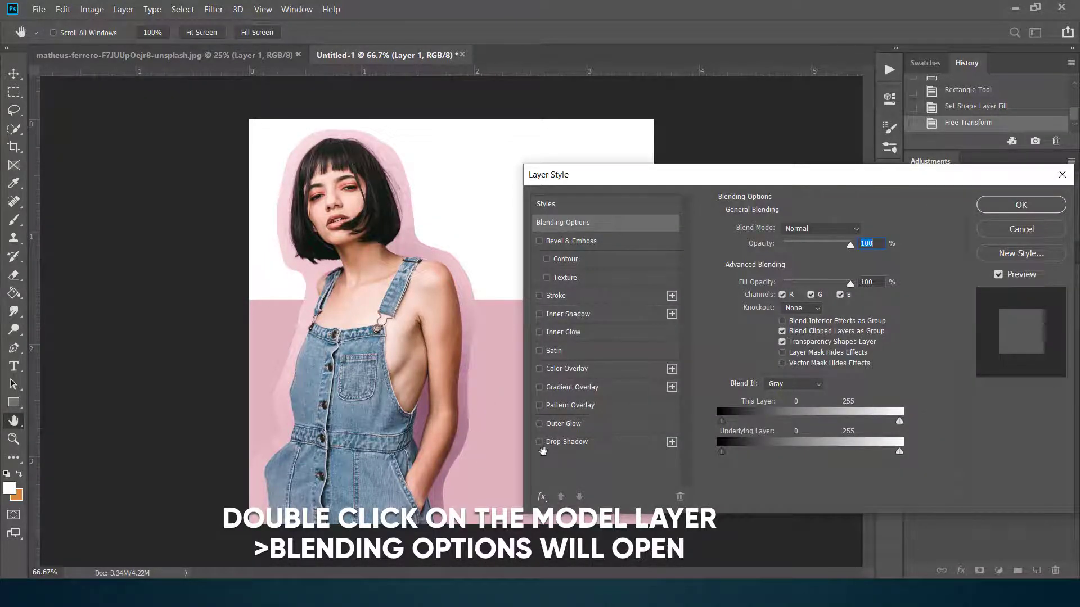
left_click(539, 442)
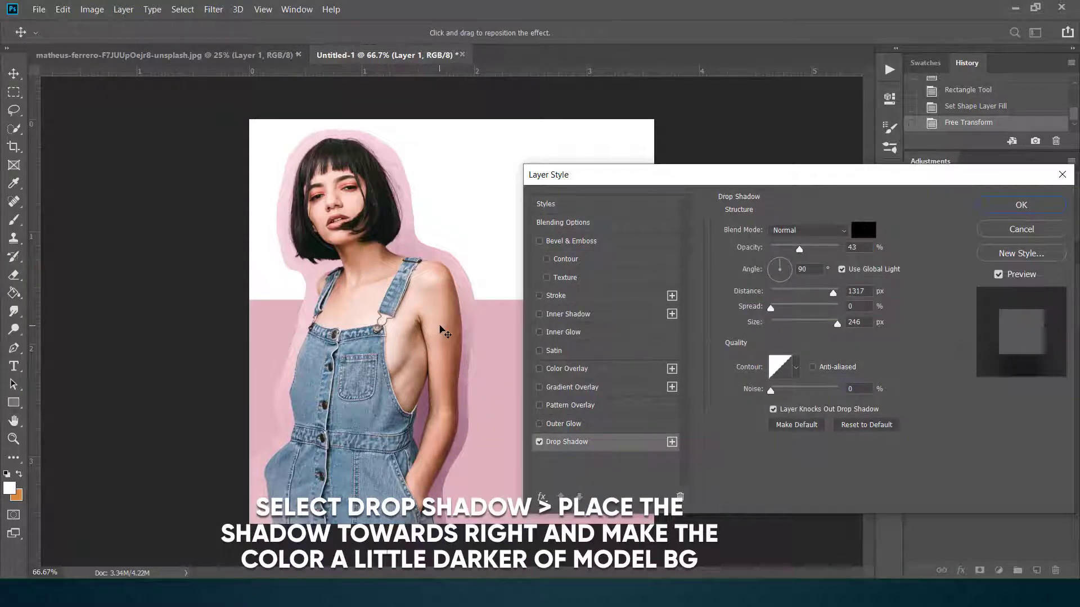
left_click_drag(441, 329, 480, 326)
left_click(838, 249)
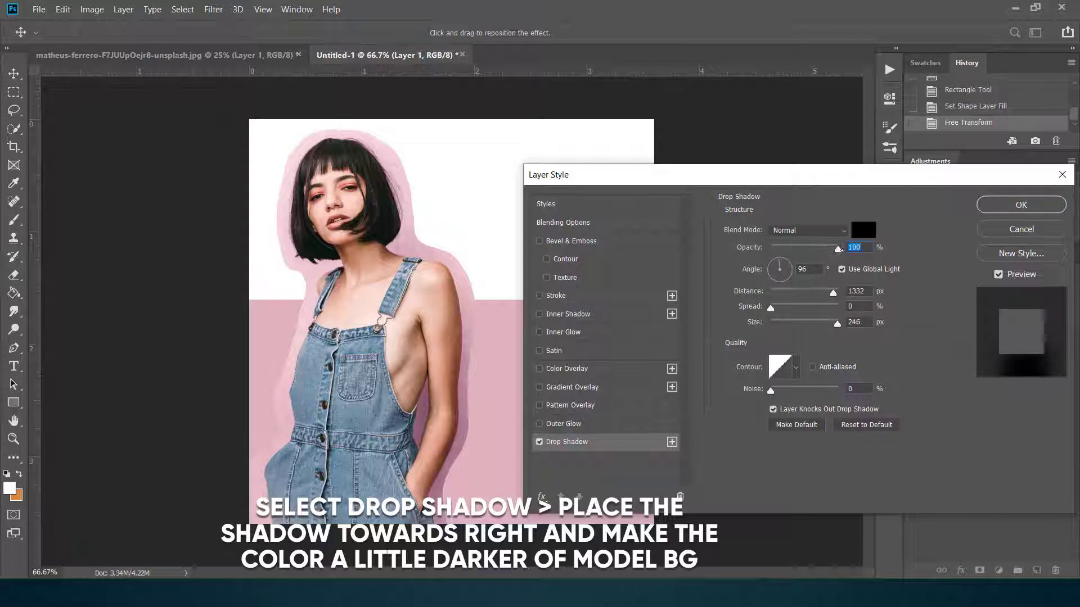
left_click(773, 324)
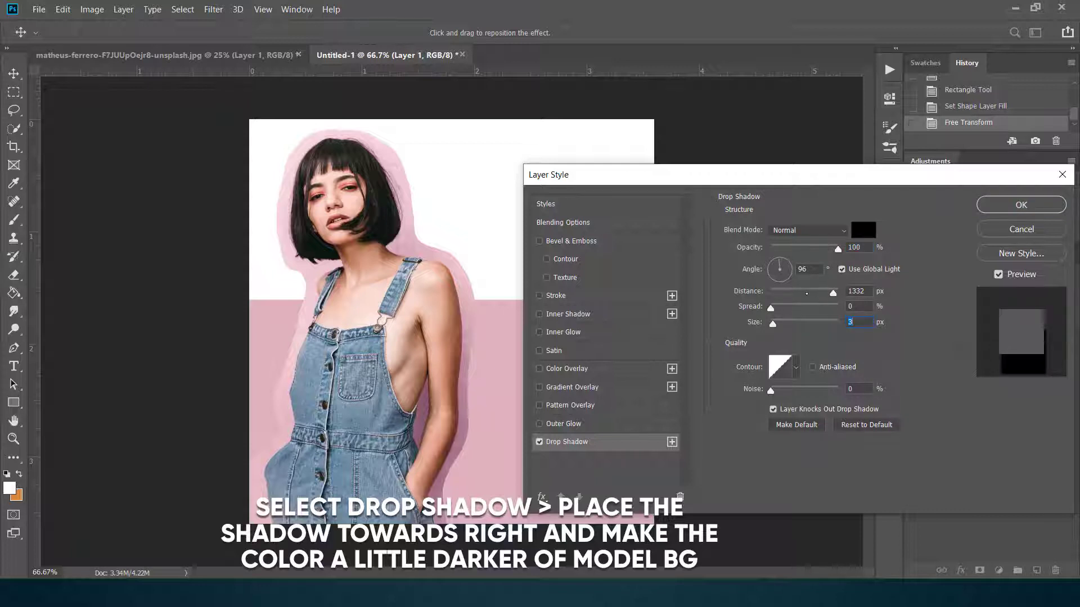
left_click(793, 293)
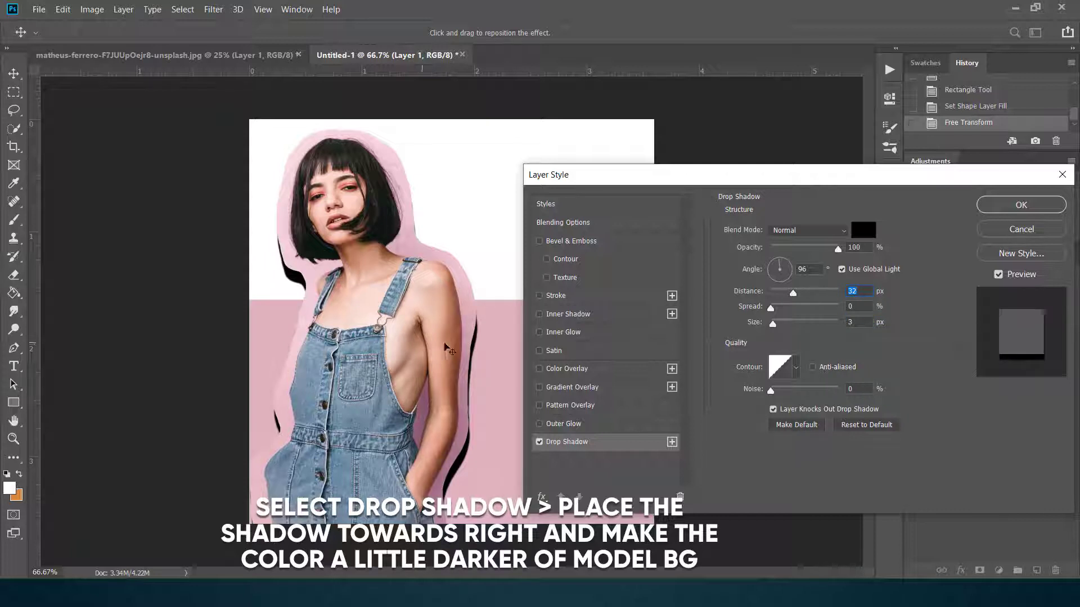
mouse_move(470, 356)
left_mouse_down()
mouse_move(482, 349)
mouse_move(472, 334)
mouse_move(478, 346)
left_mouse_up()
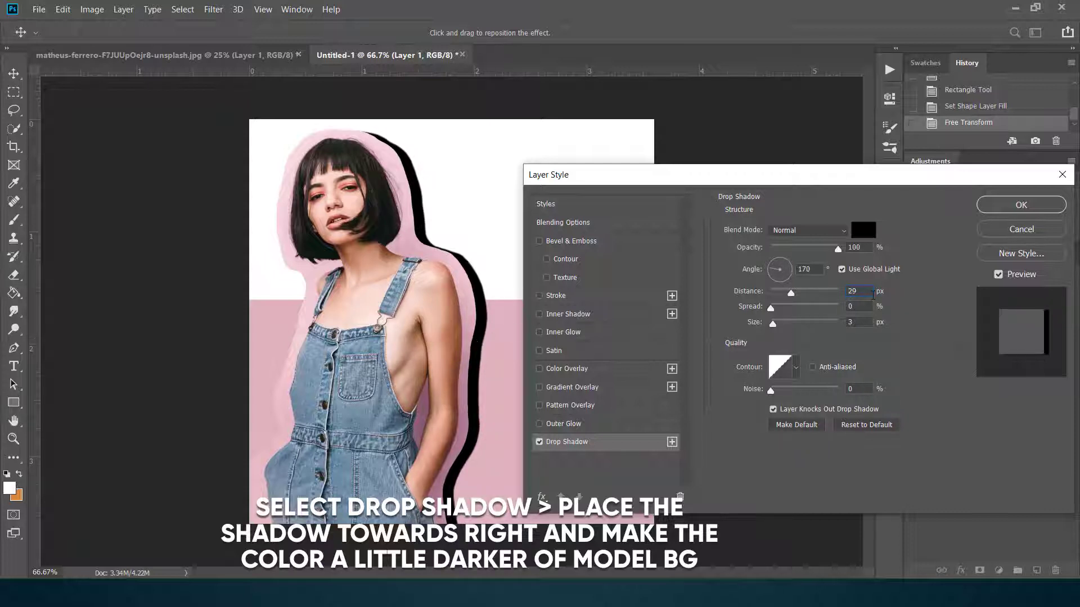
Colour the model's drop shadow dark raspberry, #a72f4b, as a darker shade of the pink around her, and apply the layer style.
left_click(860, 232)
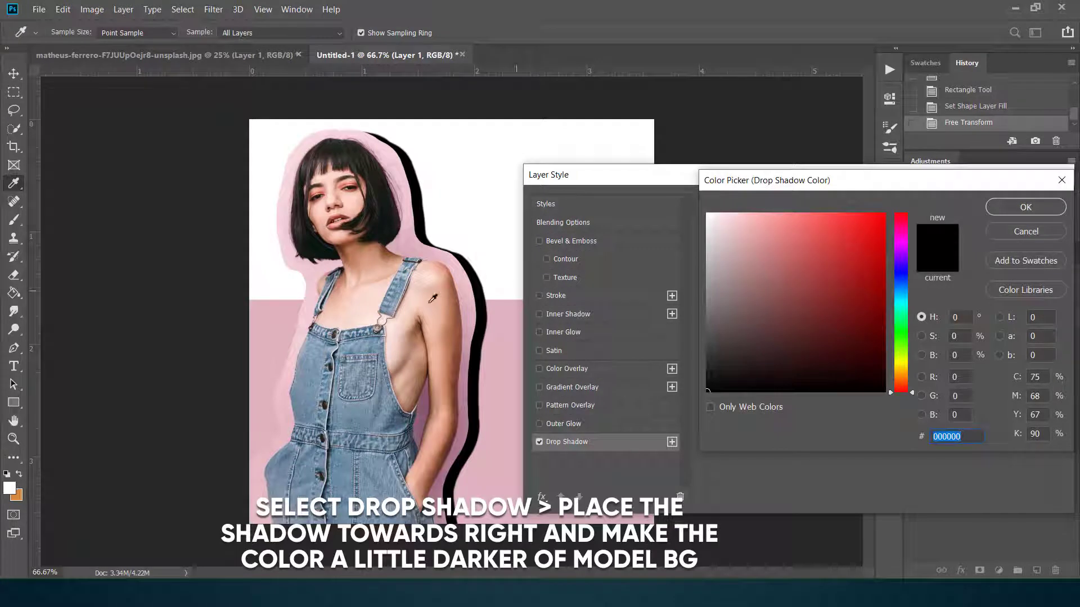
left_click(469, 293)
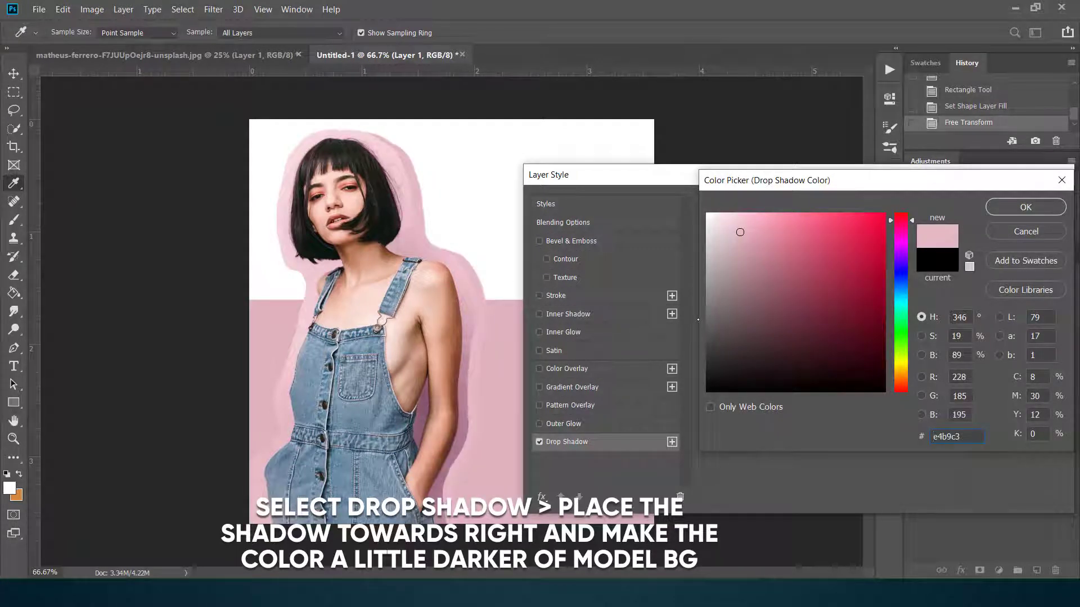
left_click(808, 285)
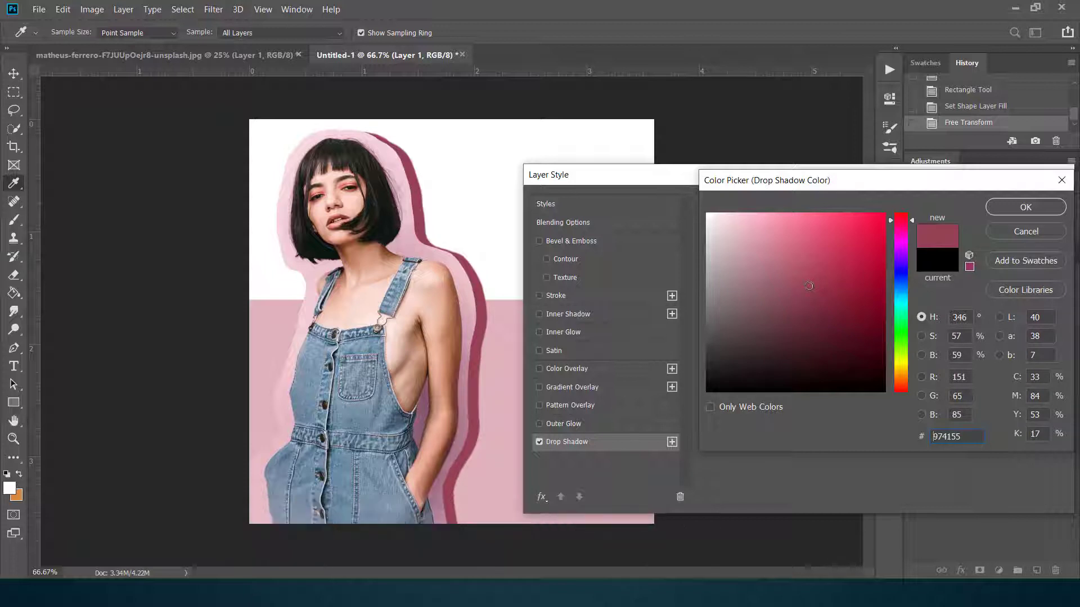
left_click_drag(808, 286, 831, 266)
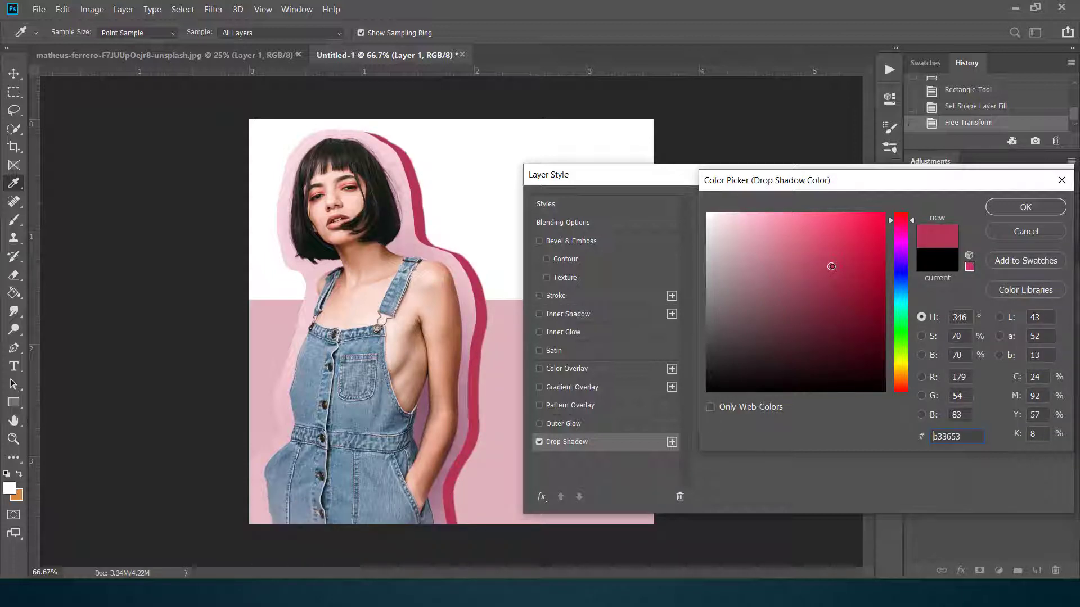
left_click_drag(831, 266, 835, 275)
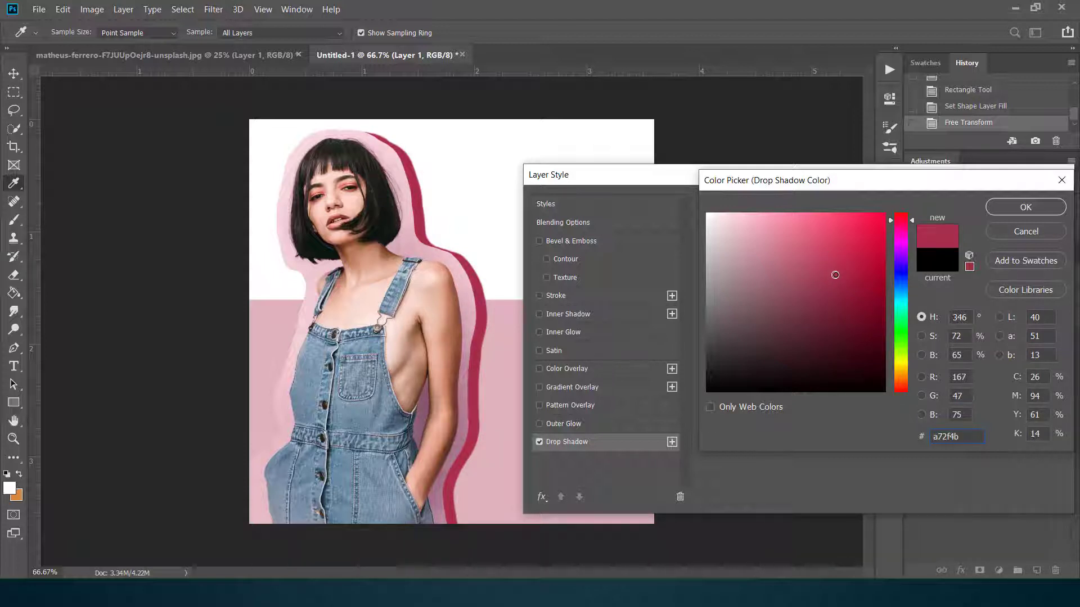
left_click(1007, 208)
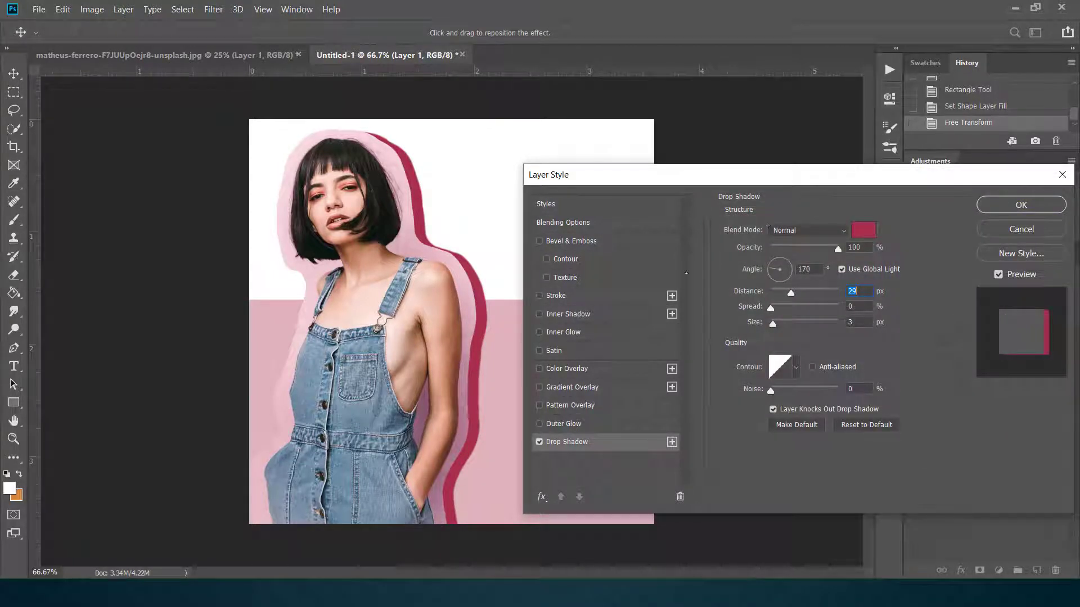
left_click(992, 205)
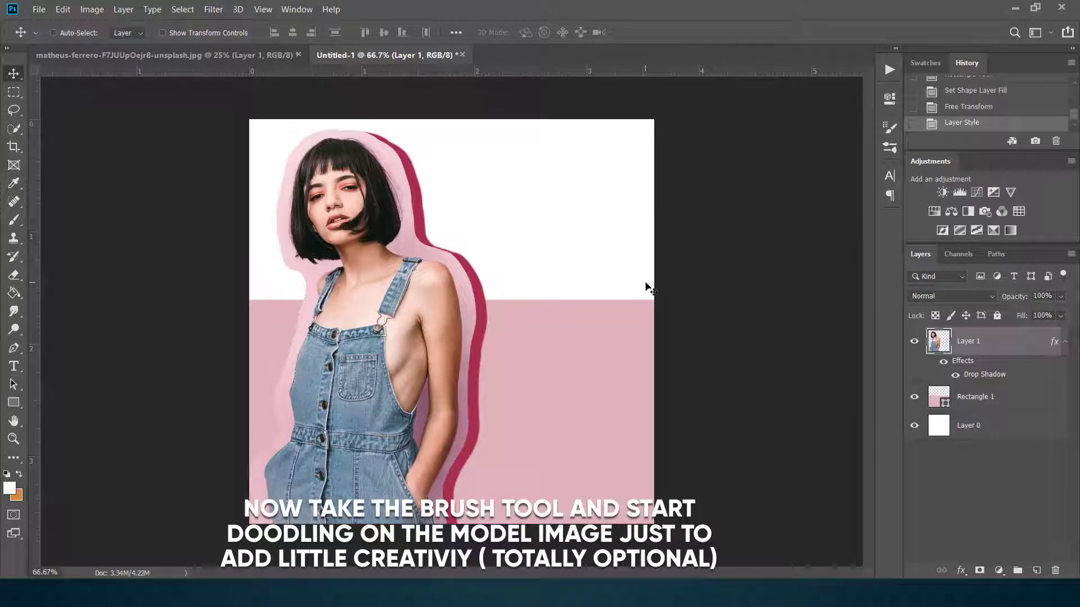
Set up the Brush tool with the 123 px hard round tip resized to 40 px, working close up on the overalls.
key("ctrl")
key("ctrl+plus")
key("ctrl+plus")
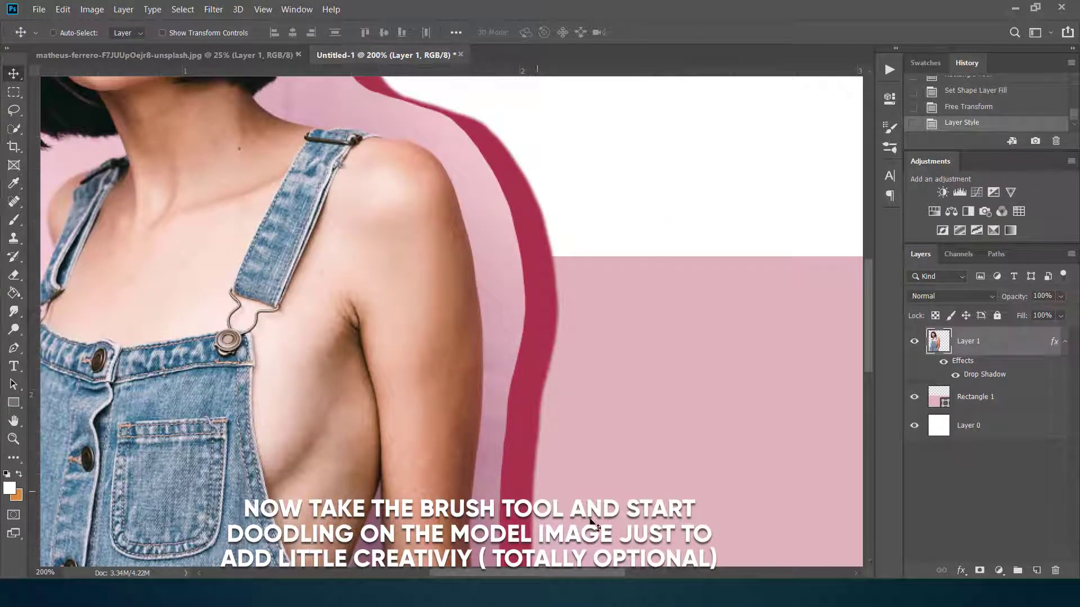
left_click_drag(595, 572, 544, 572)
key("b")
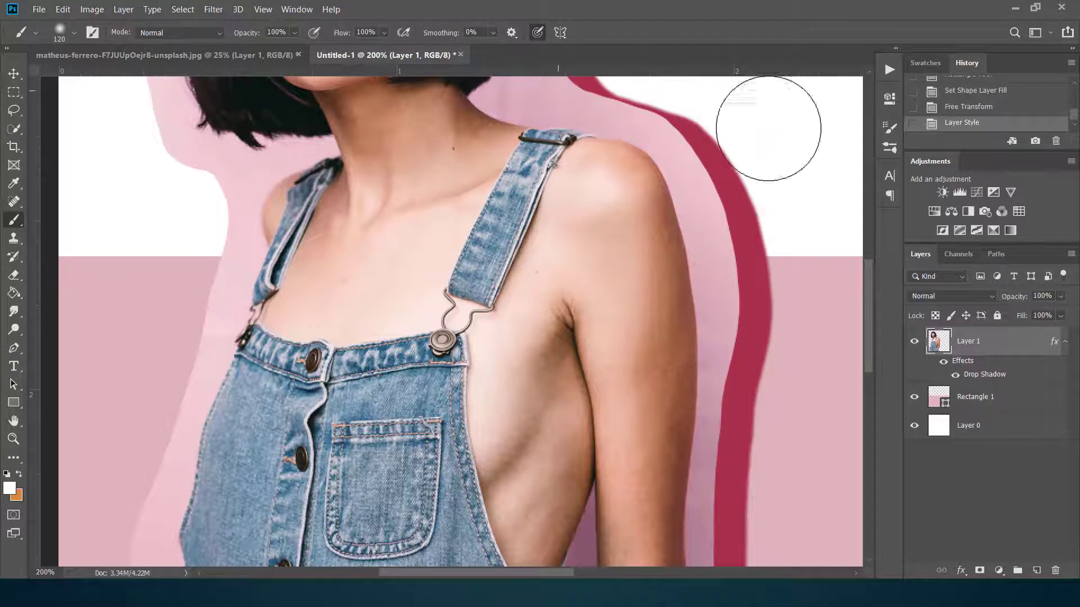
left_click(889, 128)
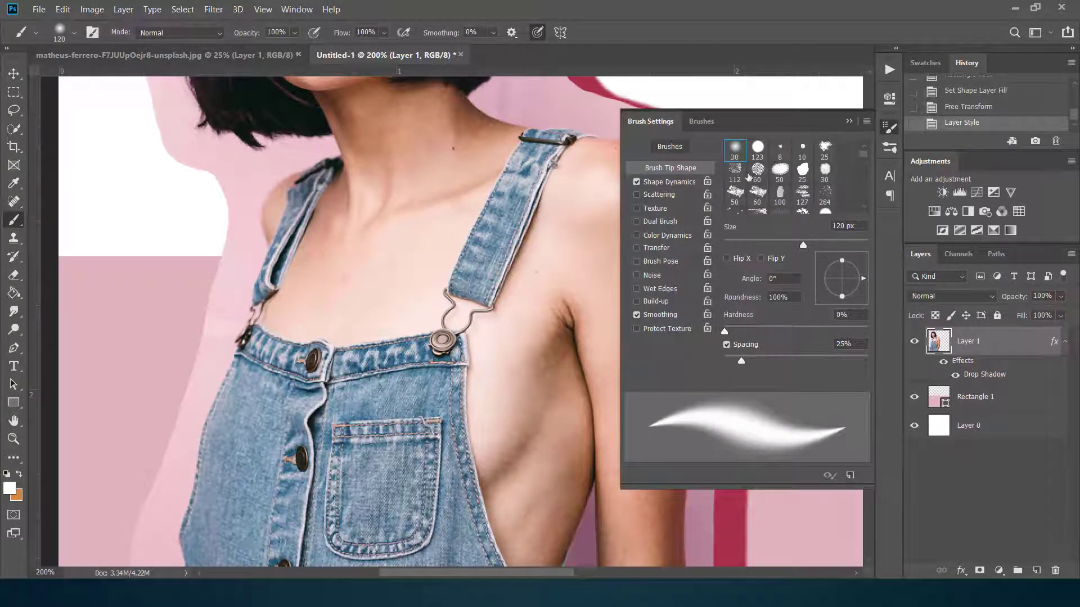
left_click(758, 149)
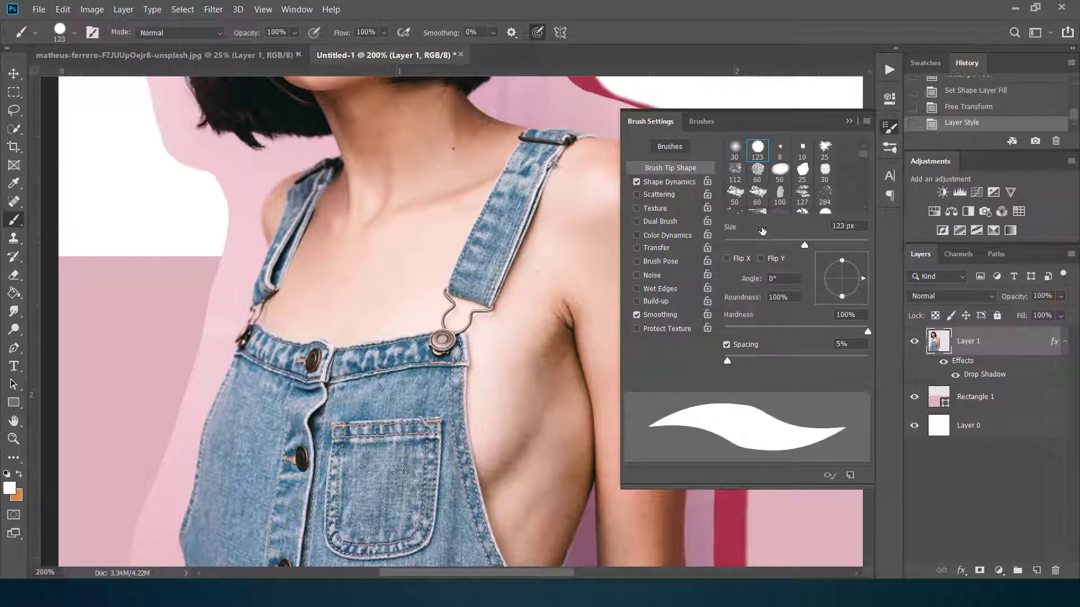
left_click_drag(762, 230, 761, 227)
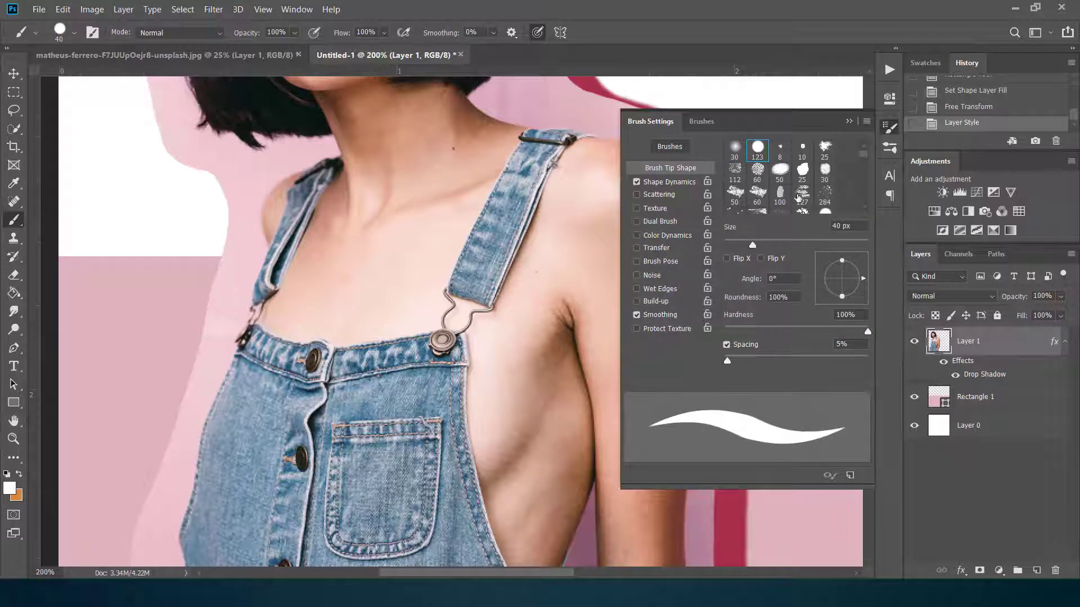
left_click(849, 121)
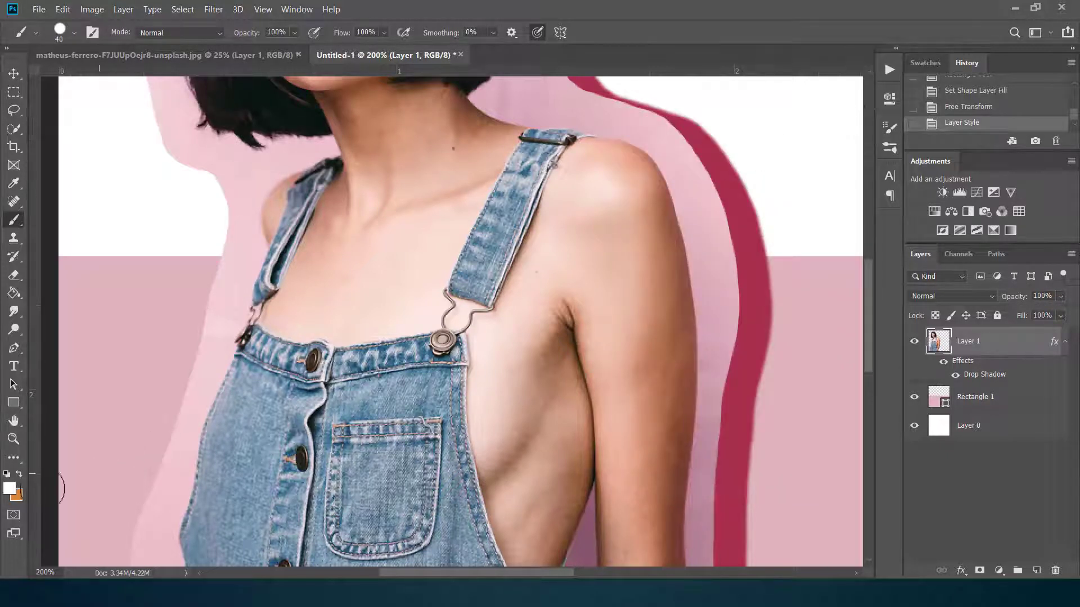
Keep white (#ffffff) as the foreground colour and set the hard round brush's size to 18 px.
left_click(10, 488)
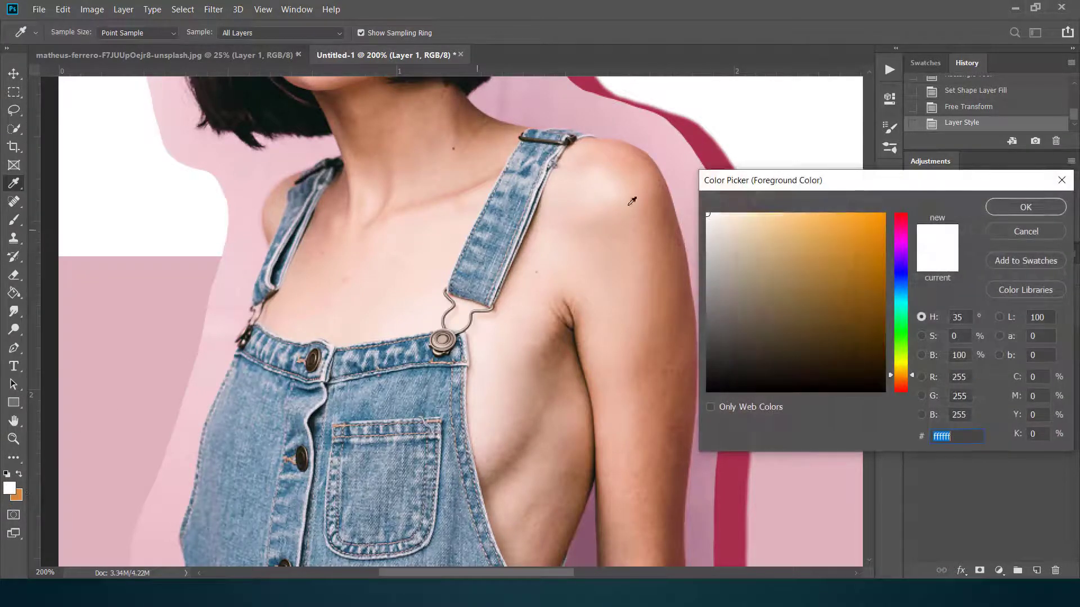
left_click(999, 208)
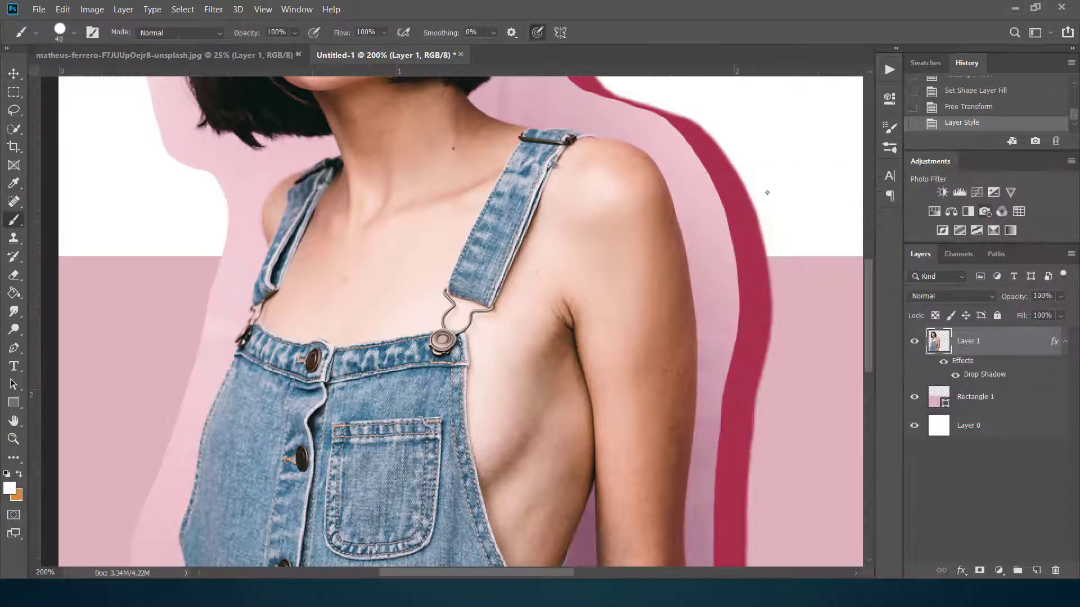
left_click(74, 34)
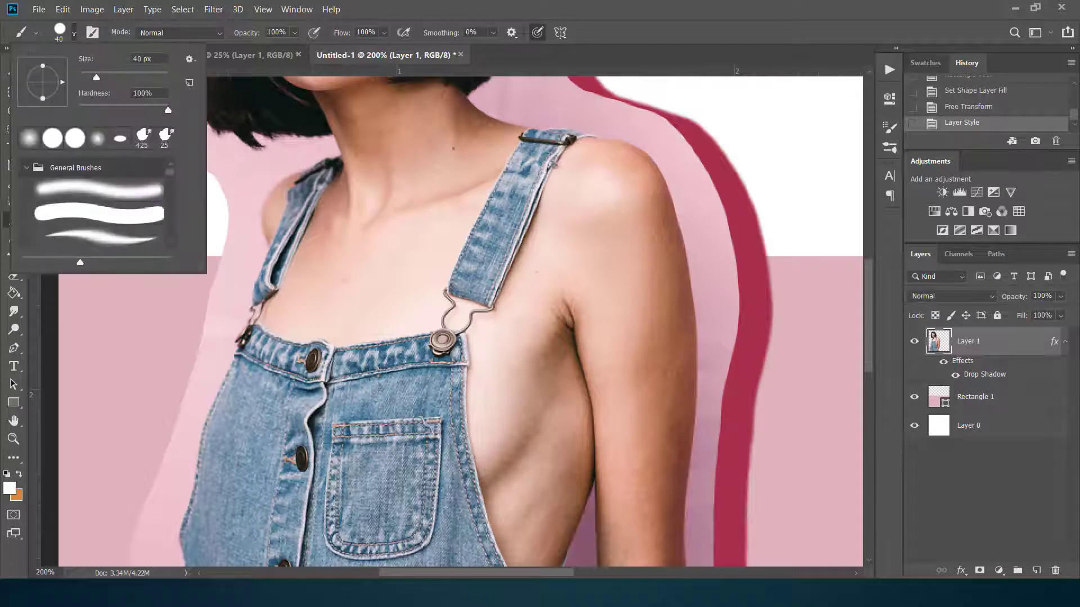
left_click_drag(96, 77, 87, 78)
key("Return")
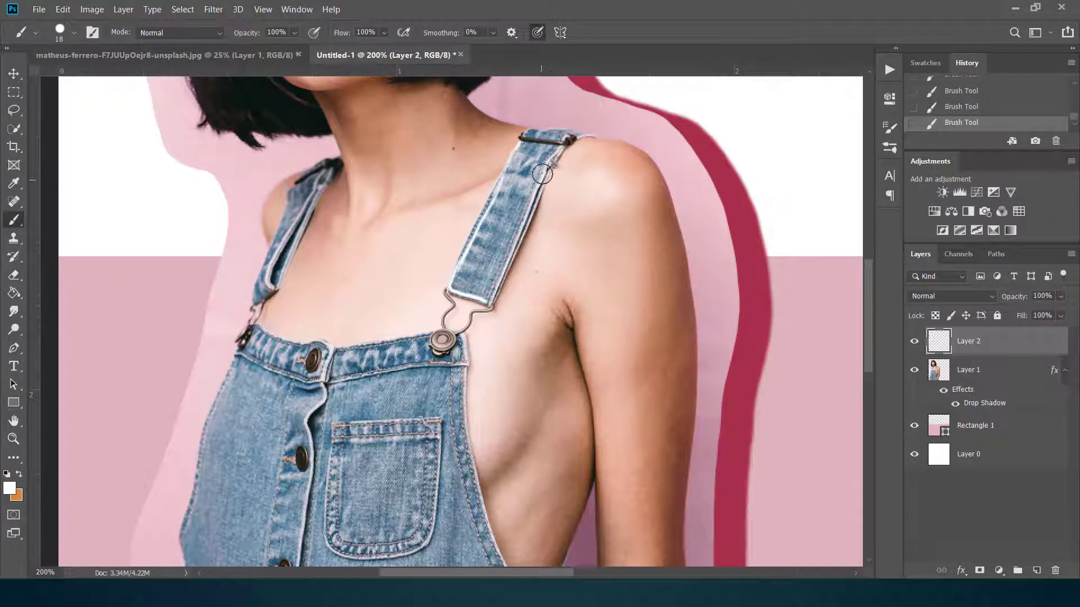
On a new layer above the model, paint white outlines and inner lines along both overall straps.
left_click_drag(550, 160, 496, 294)
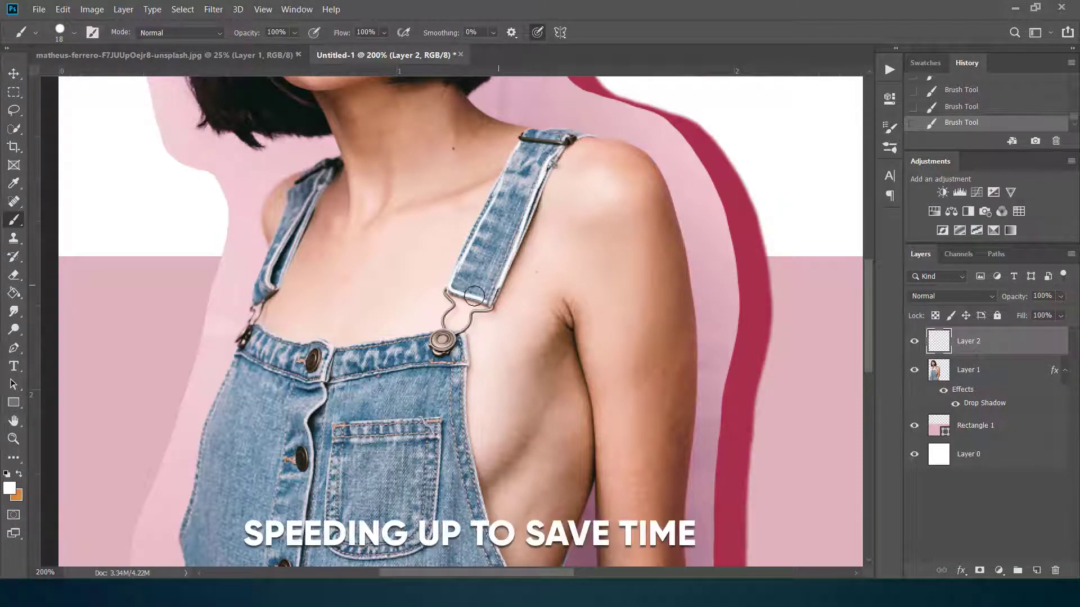
mouse_move(519, 176)
left_mouse_down()
mouse_move(486, 264)
mouse_move(524, 194)
mouse_move(482, 271)
left_mouse_up()
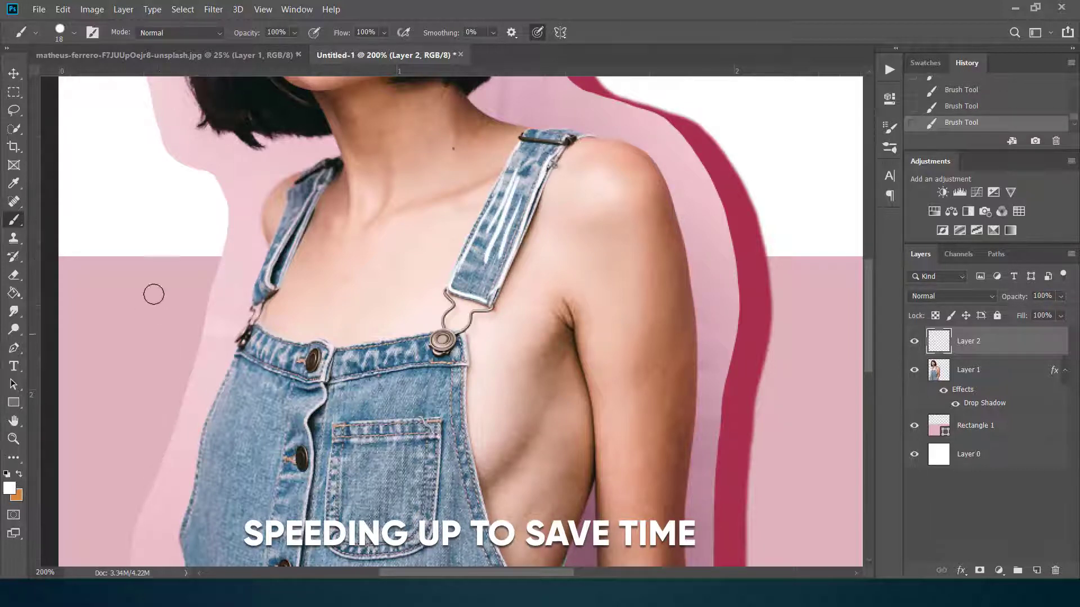
left_click_drag(318, 172, 277, 286)
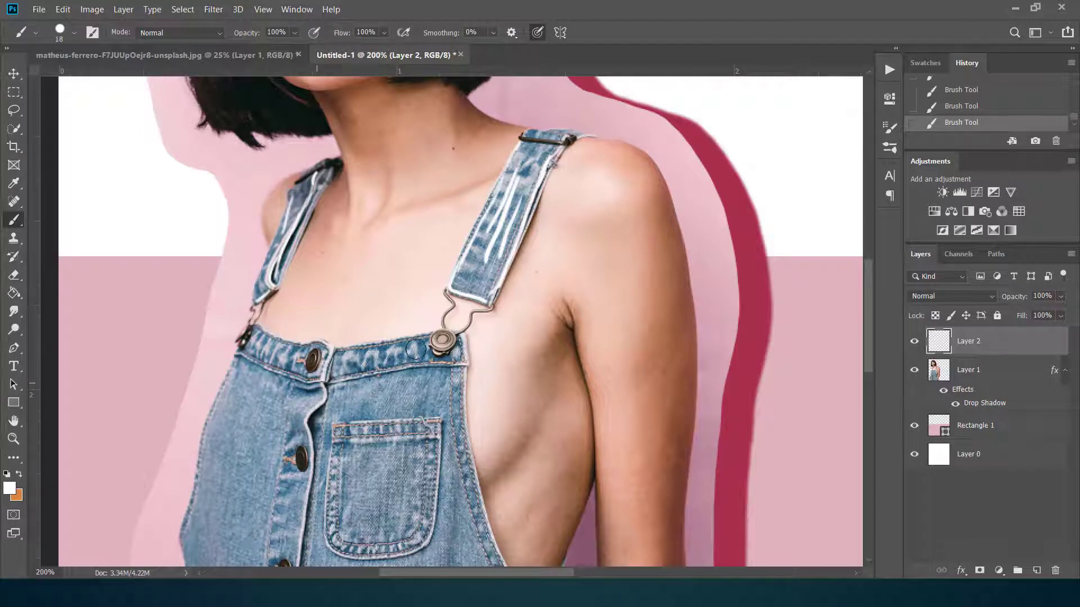
Outline the band across the top of the overalls' bib with white brush lines along its upper and lower edges.
left_click_drag(241, 353, 325, 382)
scroll(224, 332, "down", 3)
left_click_drag(322, 250, 464, 231)
left_click_drag(330, 217, 322, 244)
left_click_drag(256, 196, 315, 214)
left_click_drag(335, 218, 429, 204)
left_click_drag(459, 204, 465, 227)
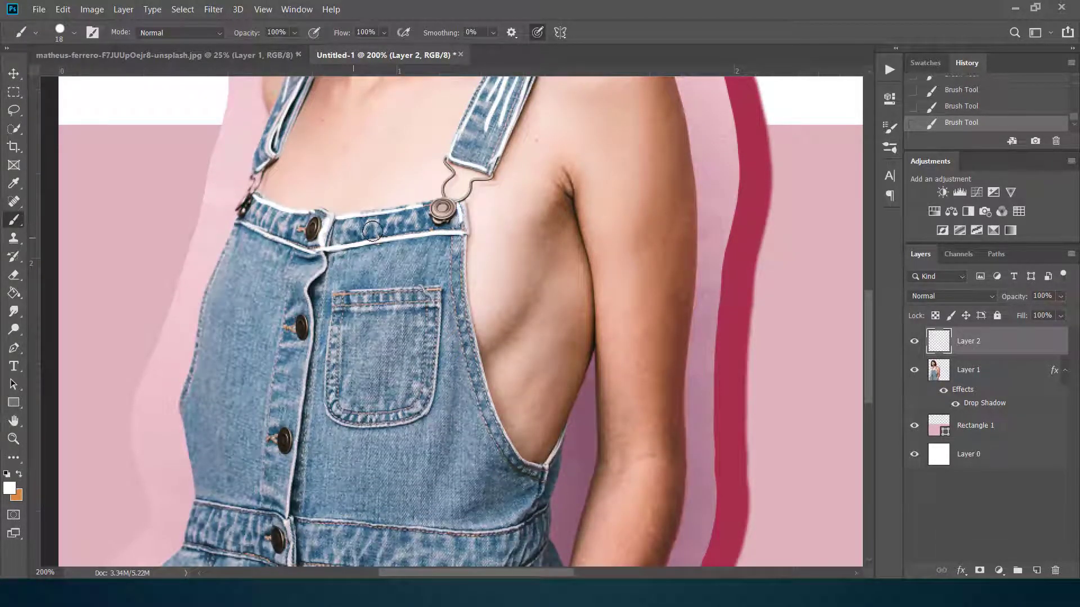
Fill the bib's top band with a row of short white vertical strokes from one strap to the other.
left_click_drag(257, 204, 255, 218)
left_click_drag(265, 208, 263, 223)
left_click_drag(275, 211, 273, 226)
mouse_move(285, 214)
left_mouse_down()
mouse_move(282, 231)
mouse_move(339, 237)
left_mouse_up()
mouse_move(352, 220)
left_mouse_down()
mouse_move(354, 238)
mouse_move(371, 232)
left_mouse_up()
mouse_move(385, 214)
left_mouse_down()
mouse_move(386, 229)
mouse_move(397, 227)
left_mouse_up()
left_click_drag(406, 211, 406, 226)
left_click_drag(417, 209, 417, 224)
left_click_drag(428, 208, 429, 222)
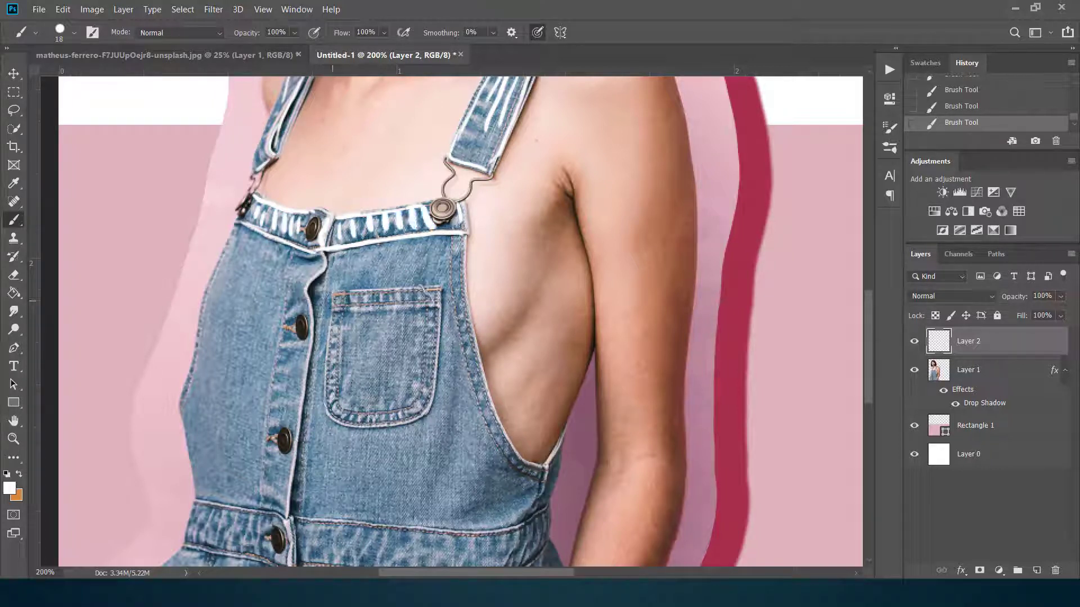
Trace the bib pocket's outer and inner edges in white and add short accent strokes inside it.
left_click_drag(333, 296, 422, 417)
left_click_drag(438, 298, 424, 415)
left_click_drag(340, 320, 395, 401)
mouse_move(423, 318)
left_mouse_down()
mouse_move(423, 348)
mouse_move(375, 411)
left_mouse_up()
mouse_move(348, 307)
left_mouse_down()
mouse_move(421, 304)
mouse_move(429, 289)
left_mouse_up()
mouse_move(371, 294)
left_mouse_down()
mouse_move(372, 304)
mouse_move(417, 304)
left_mouse_up()
left_click_drag(431, 290, 431, 302)
left_click_drag(356, 336, 361, 382)
mouse_move(388, 331)
left_mouse_down()
mouse_move(379, 362)
mouse_move(393, 380)
left_mouse_up()
Trace the bodice edge, button placket, buttons and waistband in white, continuing the line doodles down over the lower part of the overalls.
left_click_drag(234, 232, 183, 416)
left_click_drag(185, 427, 196, 501)
left_click_drag(288, 257, 263, 503)
mouse_move(328, 264)
left_mouse_down()
mouse_move(305, 333)
mouse_move(292, 509)
left_mouse_up()
mouse_move(286, 433)
left_mouse_down()
mouse_move(280, 447)
mouse_move(287, 435)
left_mouse_up()
left_click_drag(302, 318, 299, 335)
left_click_drag(197, 502, 482, 531)
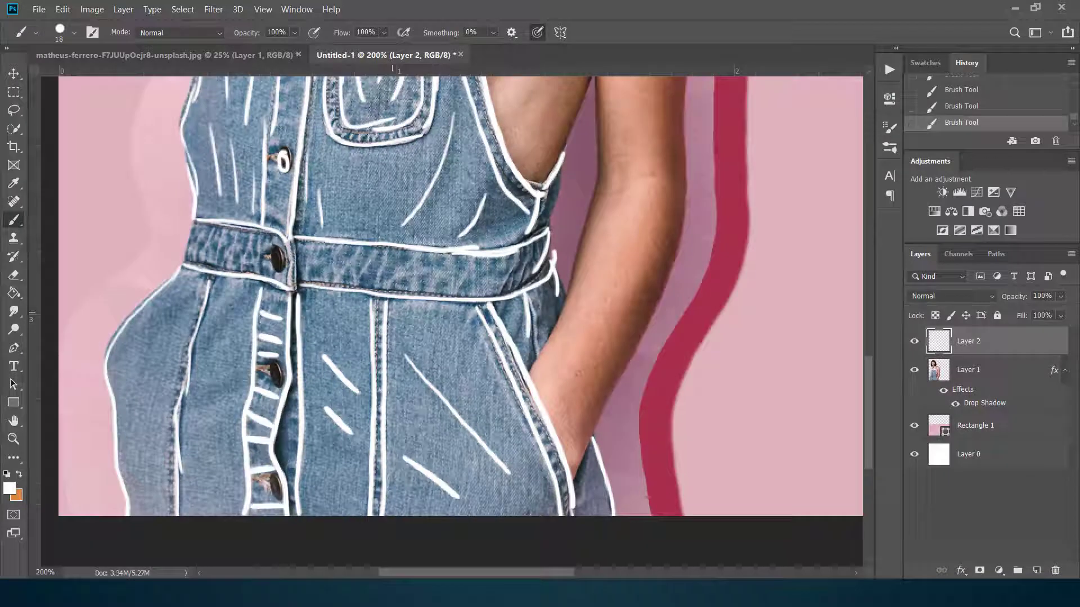
Fill the waistband with short white slanted and zigzag strokes across its whole width.
scroll(464, 321, "up", 1)
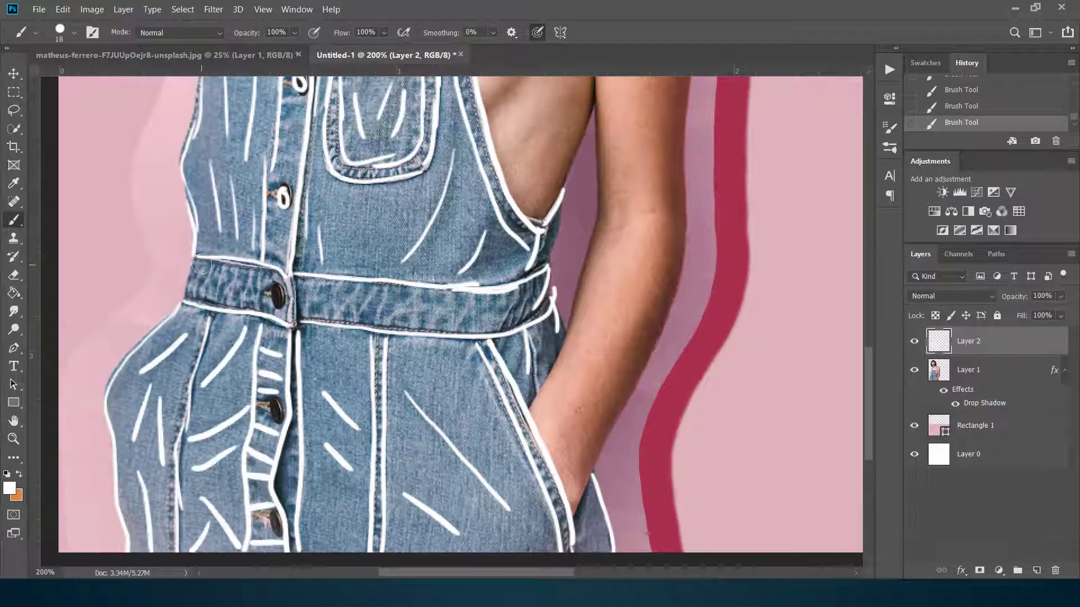
left_click_drag(199, 271, 194, 295)
mouse_move(212, 273)
left_mouse_down()
mouse_move(209, 302)
mouse_move(229, 305)
left_mouse_up()
left_click_drag(250, 274, 244, 306)
left_click_drag(261, 276, 257, 303)
mouse_move(305, 283)
left_mouse_down()
mouse_move(307, 316)
mouse_move(322, 309)
left_mouse_up()
mouse_move(352, 288)
left_mouse_down()
mouse_move(393, 315)
mouse_move(460, 314)
mouse_move(545, 295)
left_mouse_up()
left_click_drag(423, 292, 413, 315)
left_click_drag(432, 307, 440, 328)
left_click_drag(396, 287, 385, 310)
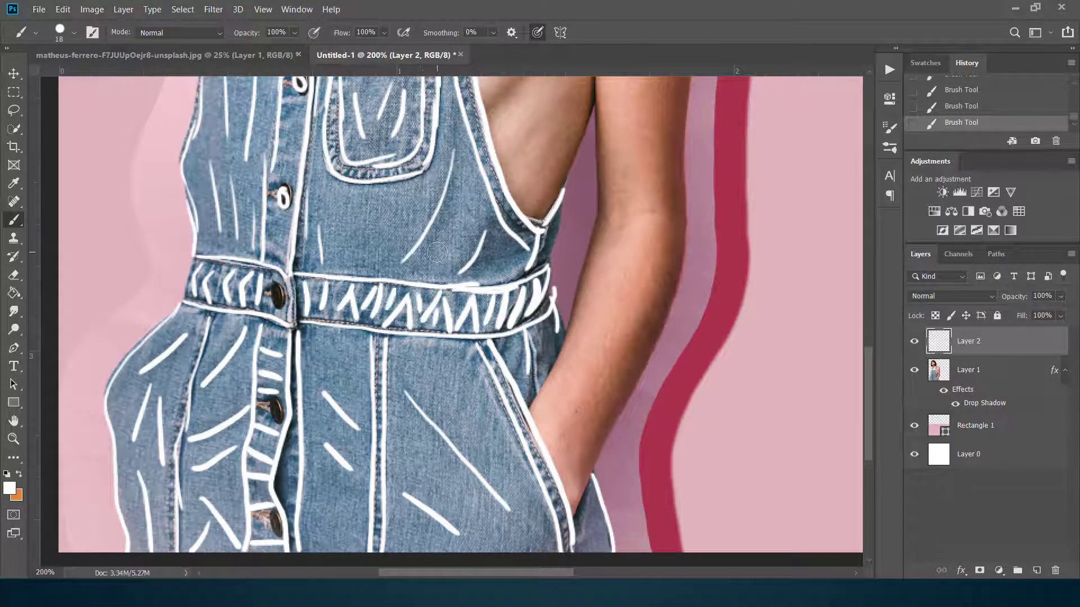
Add long white fold strokes to the bodice between the pocket and the waistband and beside the button placket.
left_click_drag(449, 211, 416, 272)
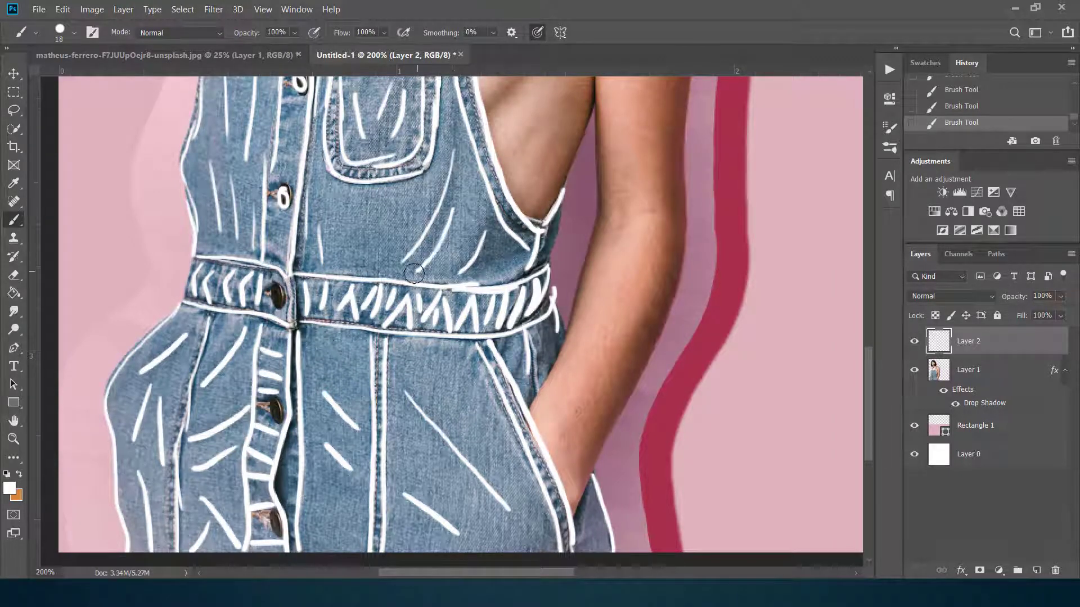
left_click_drag(517, 253, 480, 270)
left_click_drag(464, 230, 443, 269)
left_click_drag(313, 116, 298, 264)
Change the foreground colour from white to a dark muted blue.
left_click(10, 488)
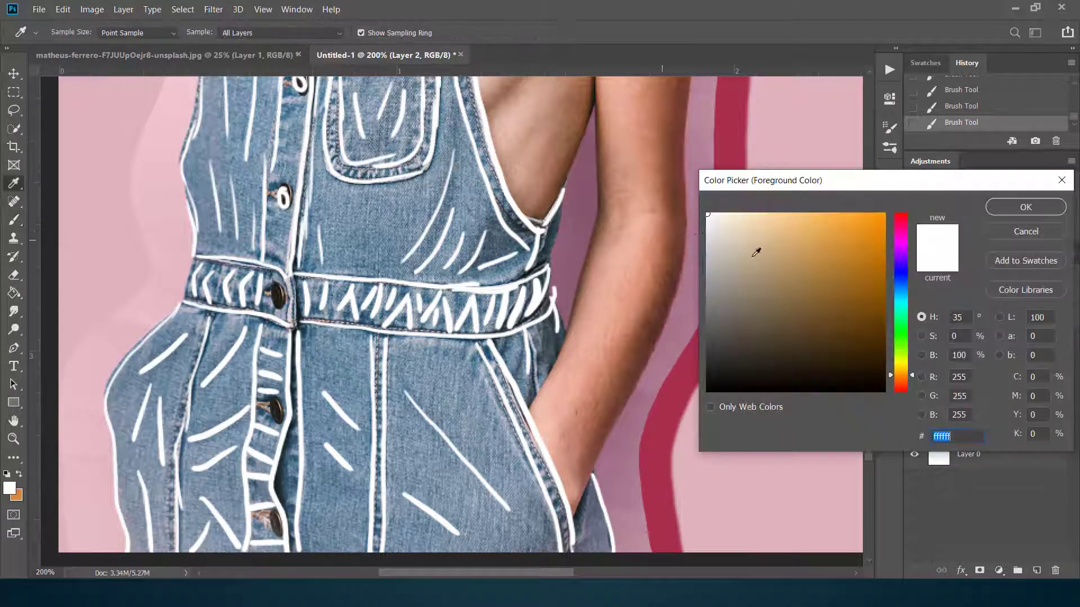
left_click(901, 282)
left_click(901, 293)
left_click(831, 308)
left_click(1004, 206)
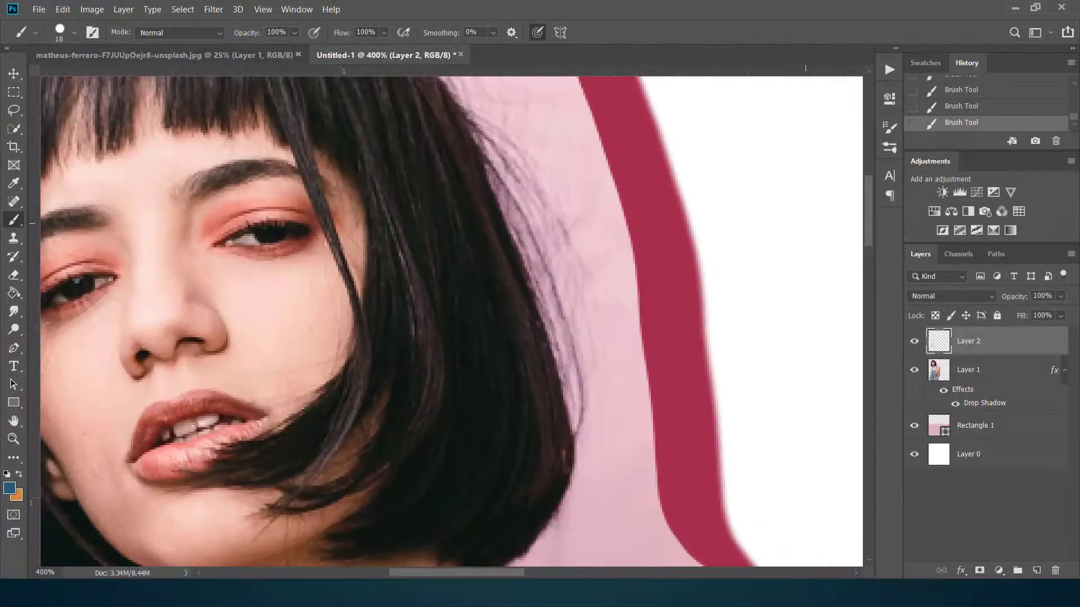
Change the foreground colour to a soft pink.
scroll(805, 223, "left", 3)
left_click(10, 488)
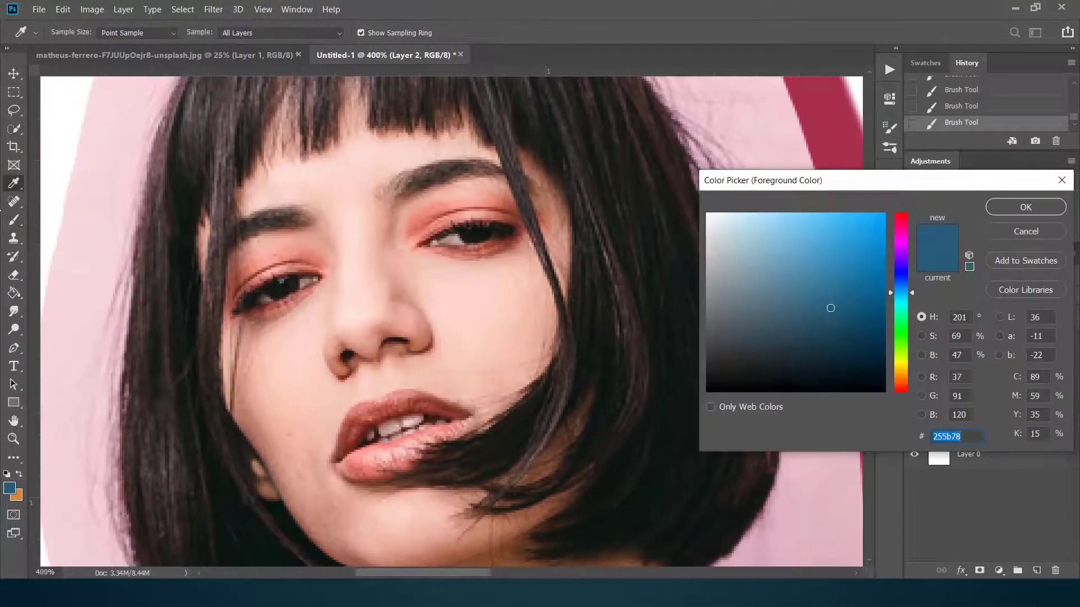
left_click(901, 219)
left_click(764, 237)
left_click(1024, 207)
Reduce the brush size to 6 px and paint a small pink heart on the model's cheek beside the nose.
left_click(73, 33)
left_click_drag(86, 78, 82, 77)
mouse_move(477, 306)
left_mouse_down()
mouse_move(491, 305)
mouse_move(477, 308)
mouse_move(496, 321)
left_mouse_up()
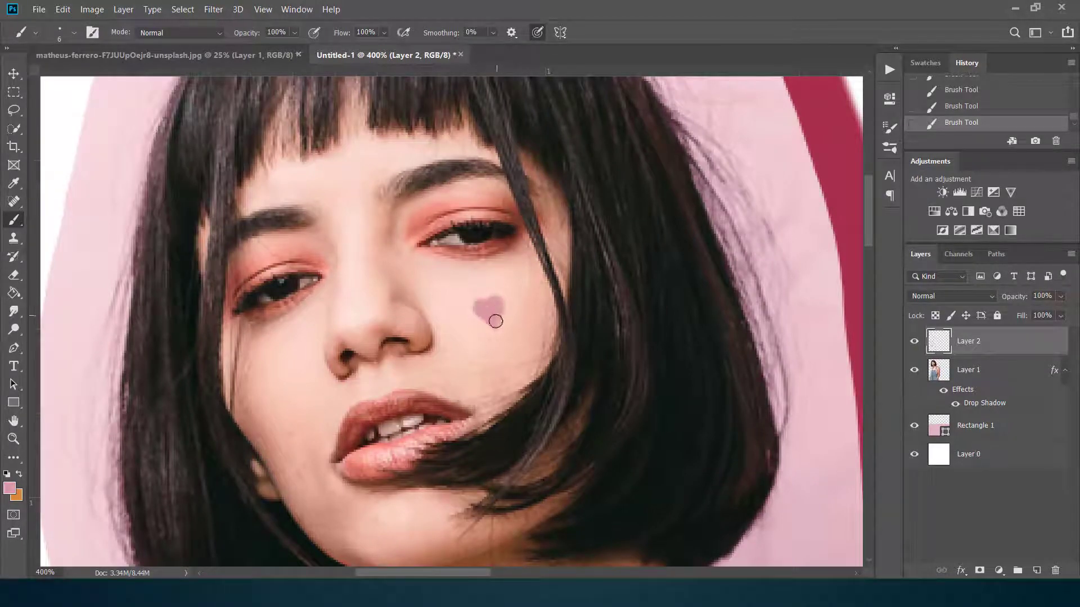
key("ctrl+0")
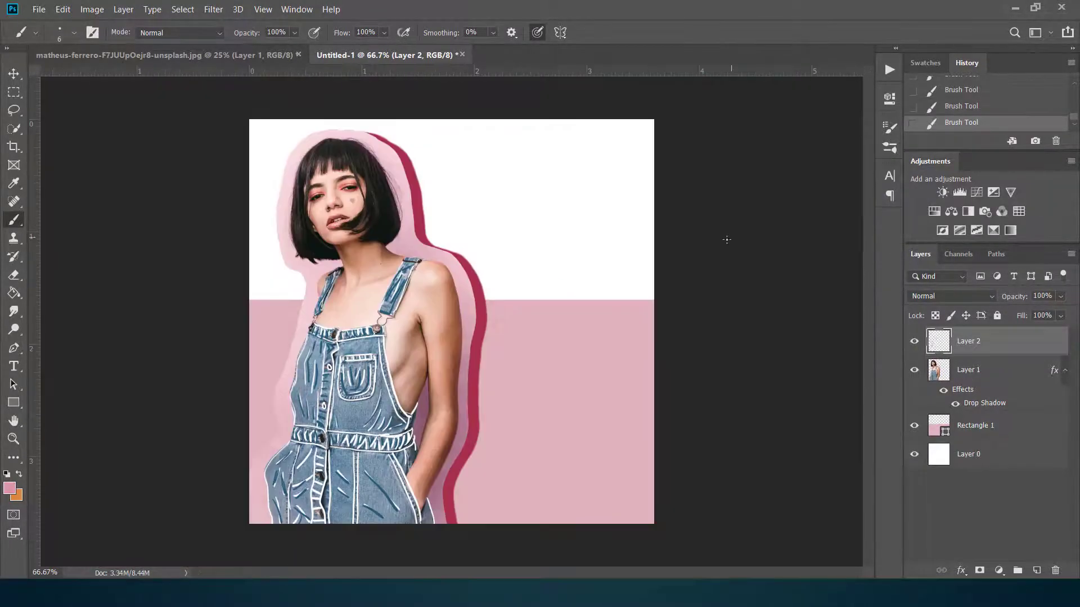
Start a text layer in the white area beside the model's head with a font size of 24 pt.
left_click(10, 367)
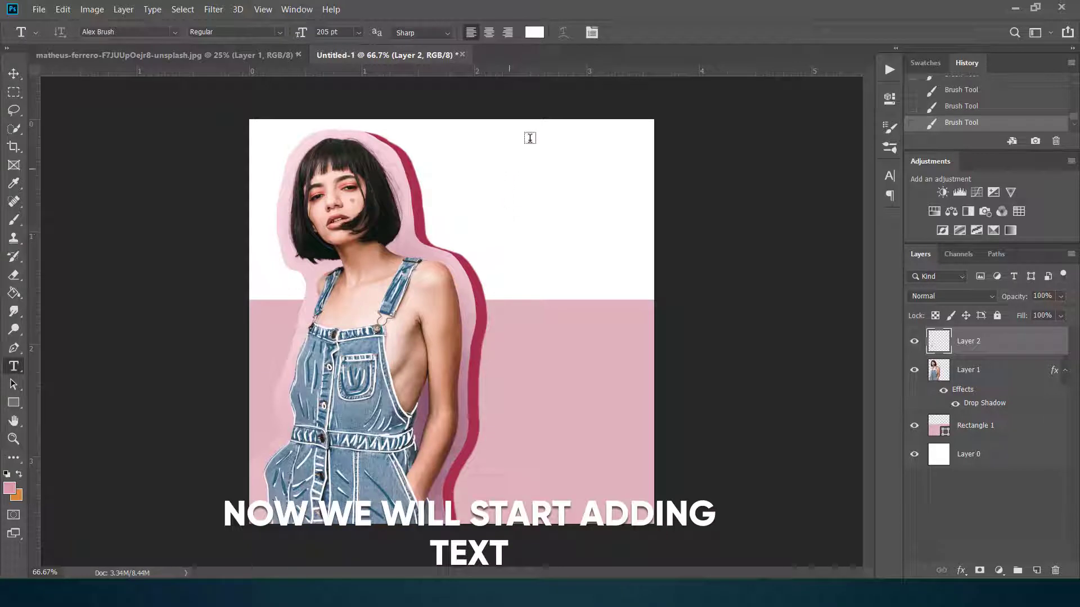
left_click(501, 197)
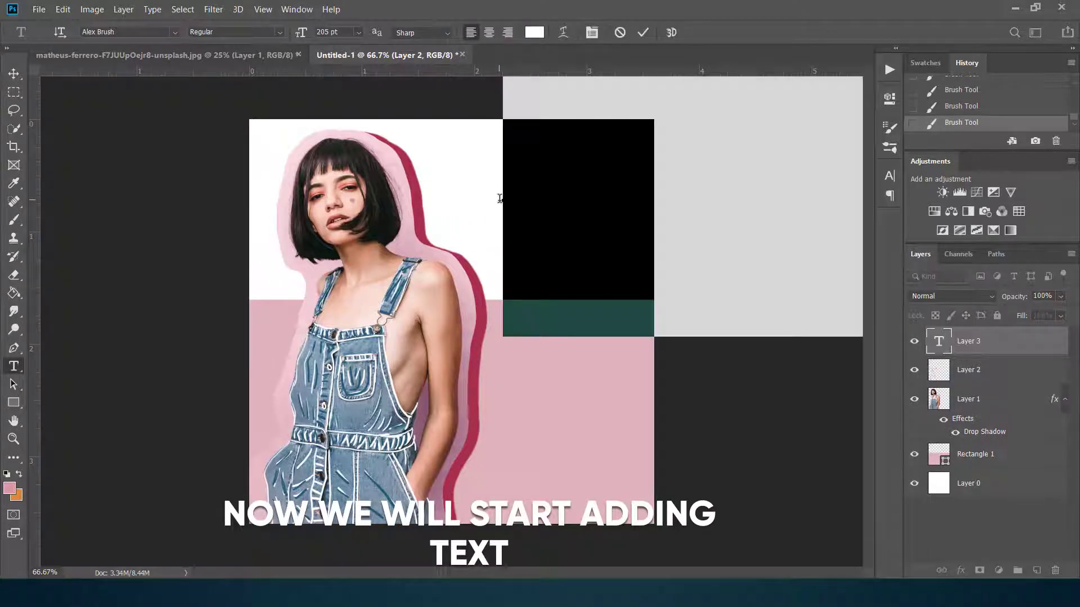
left_click(358, 32)
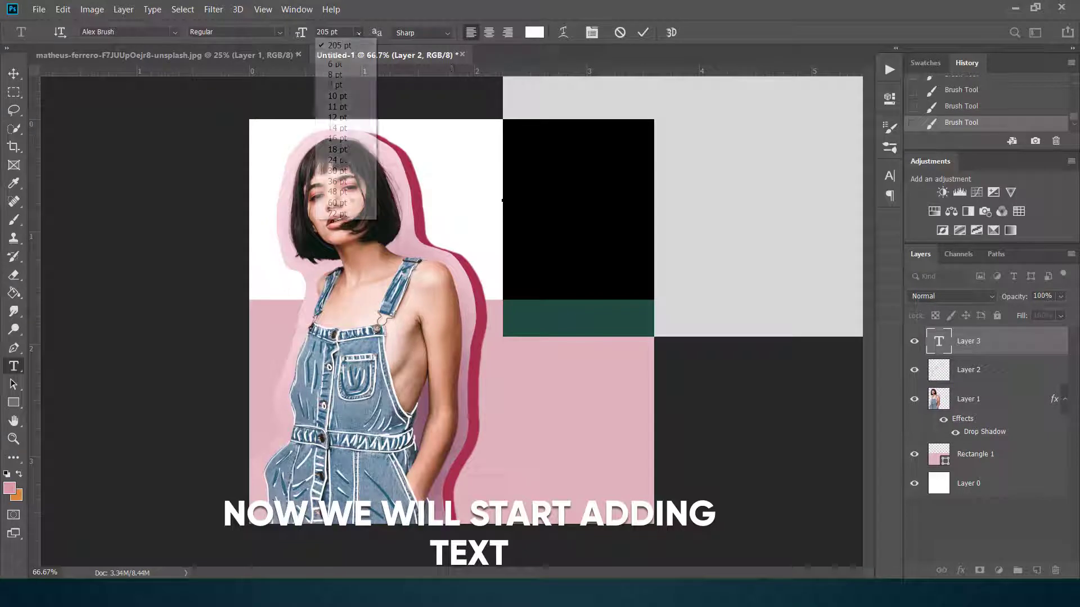
left_click(336, 178)
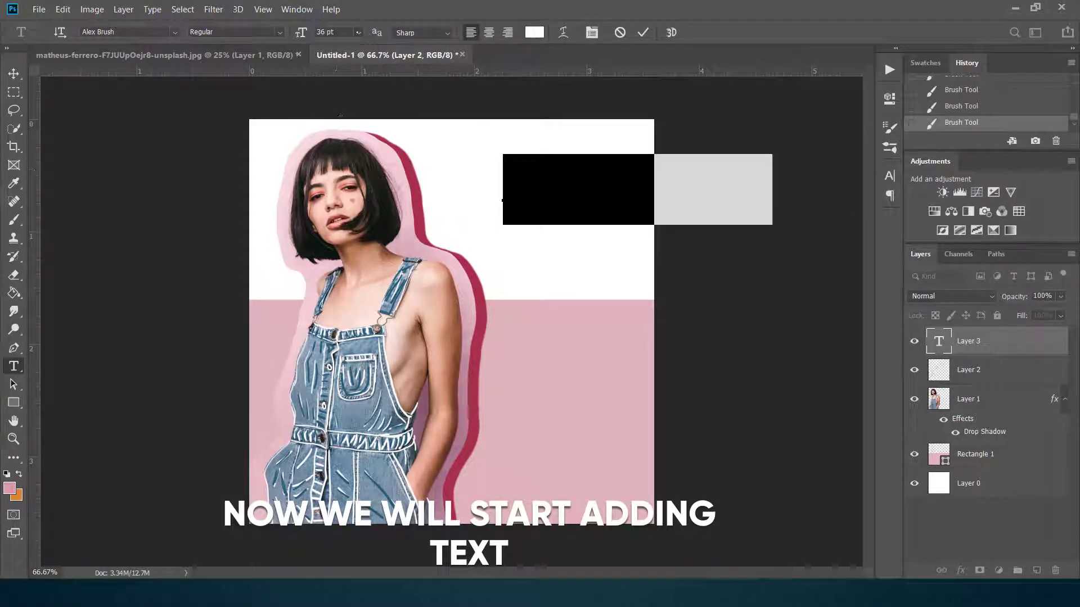
left_click(358, 33)
left_click(332, 161)
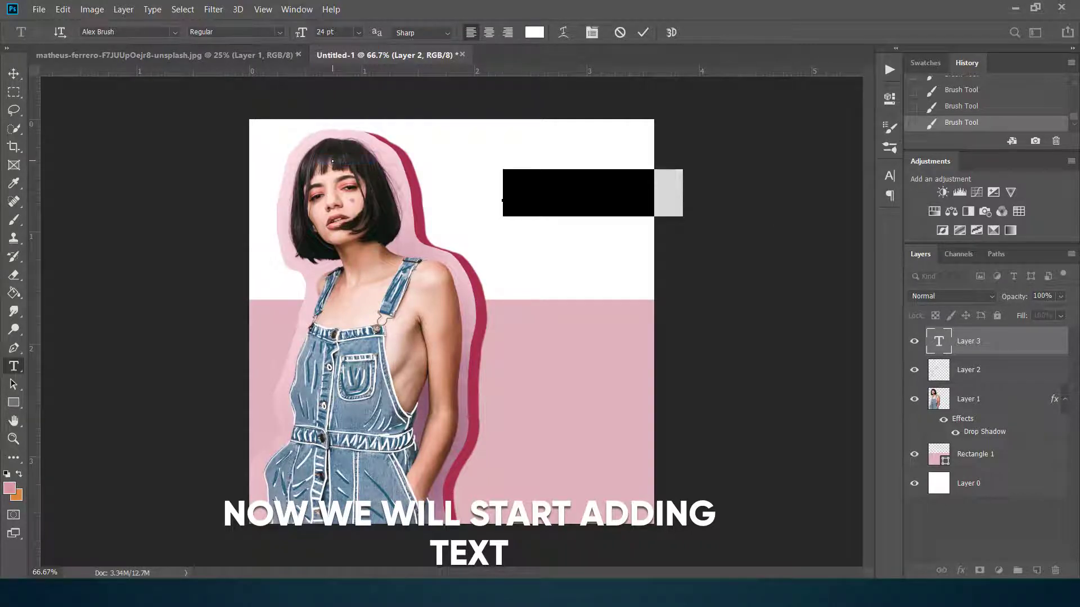
Set the text colour to black, 000000.
left_click(534, 32)
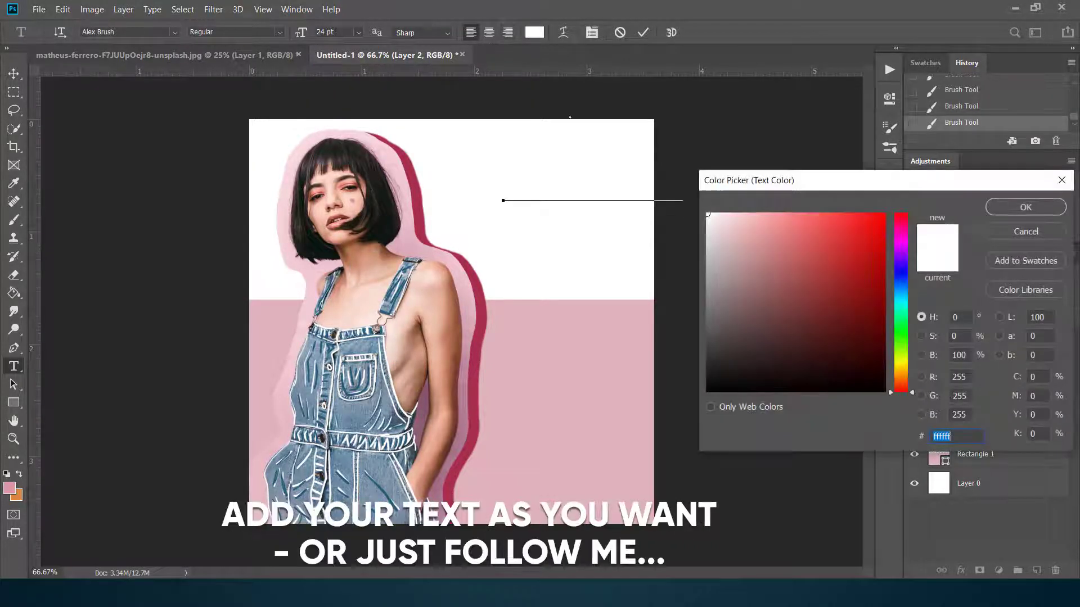
type("000000")
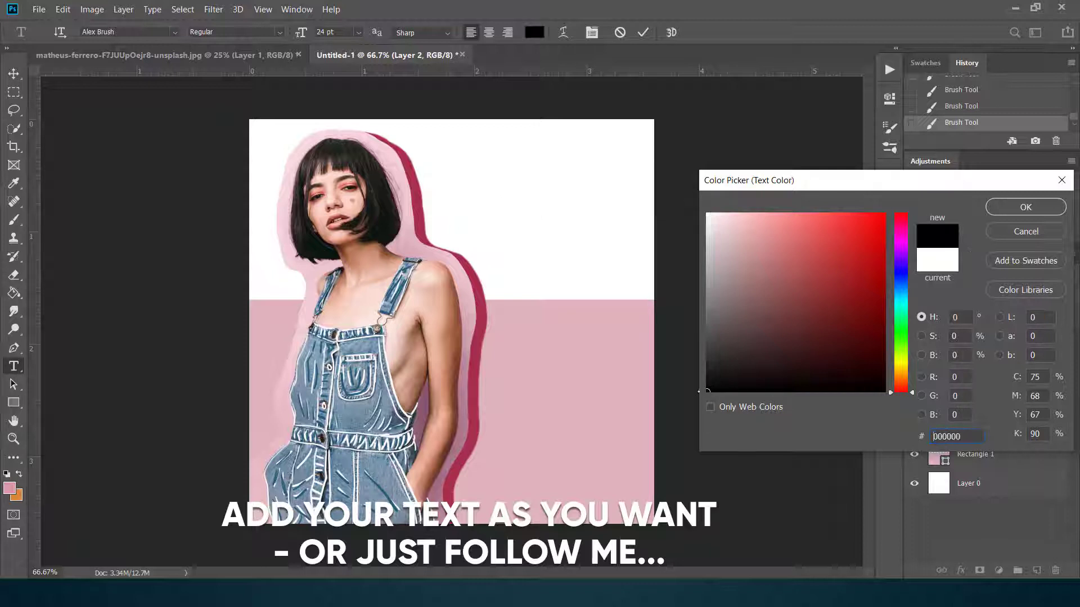
left_click(1018, 208)
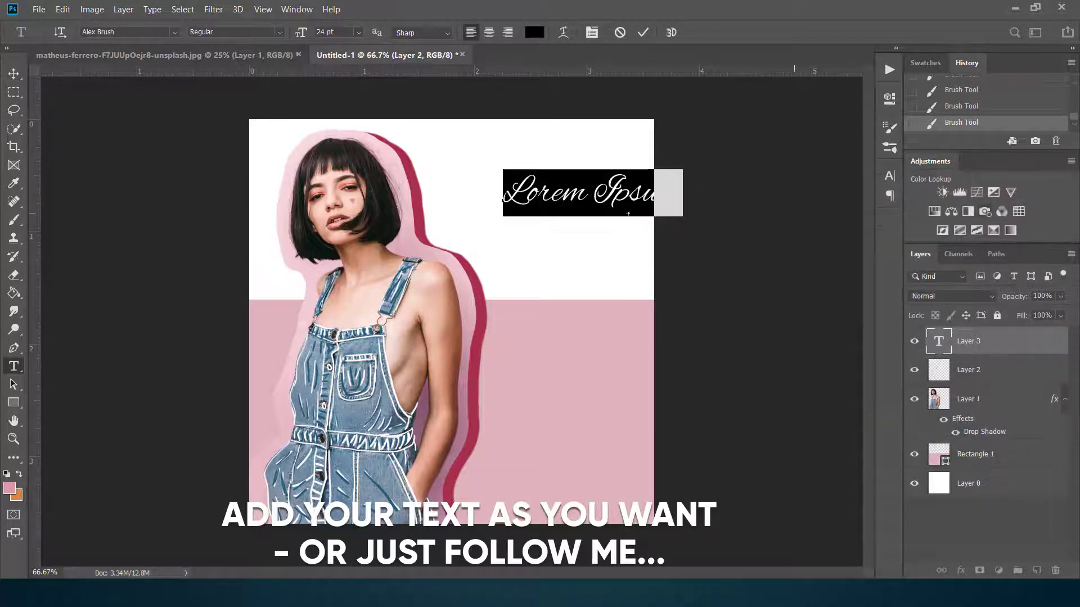
Set the text's font to Nexa in the Black Italic style.
left_click(175, 32)
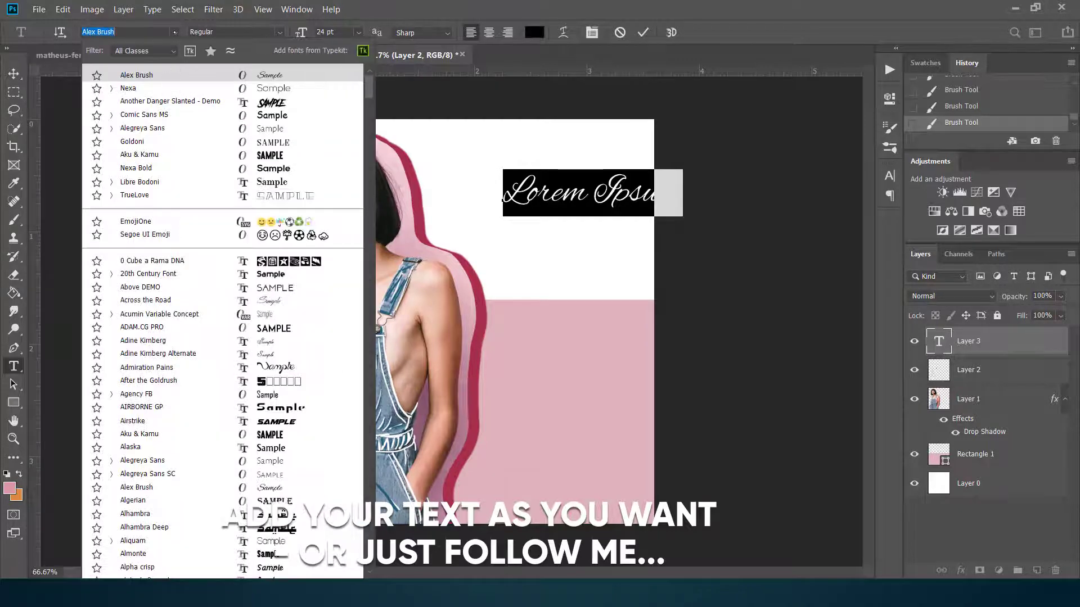
key("Down")
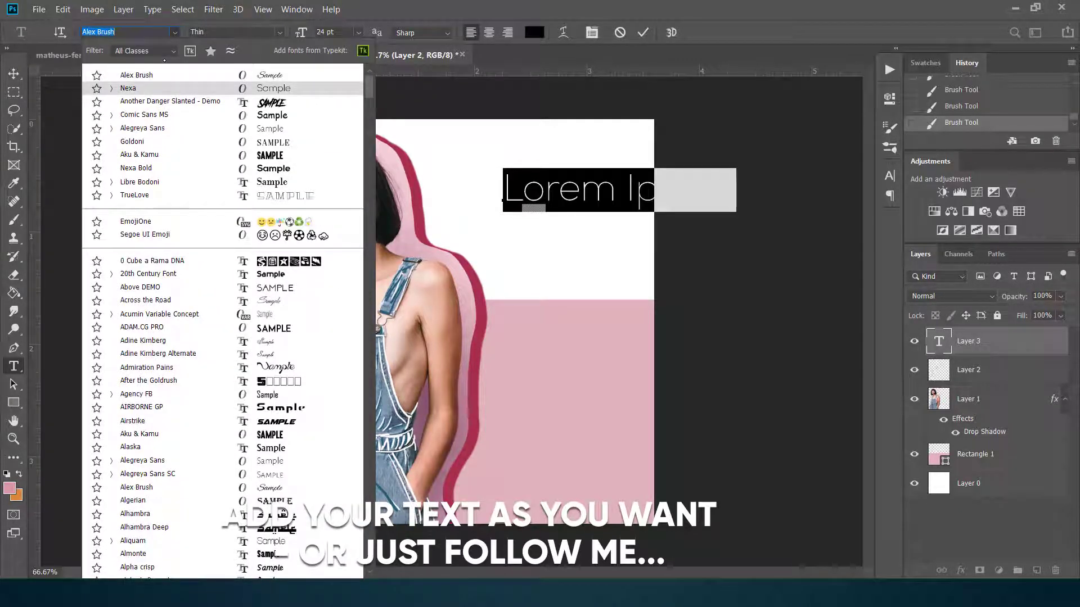
key("Return")
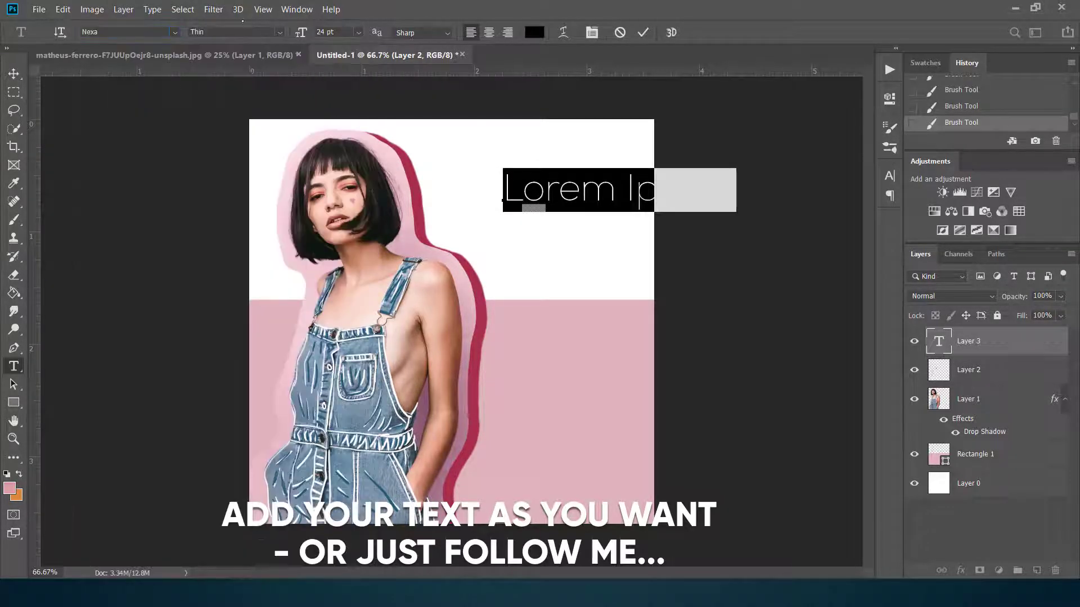
left_click(280, 32)
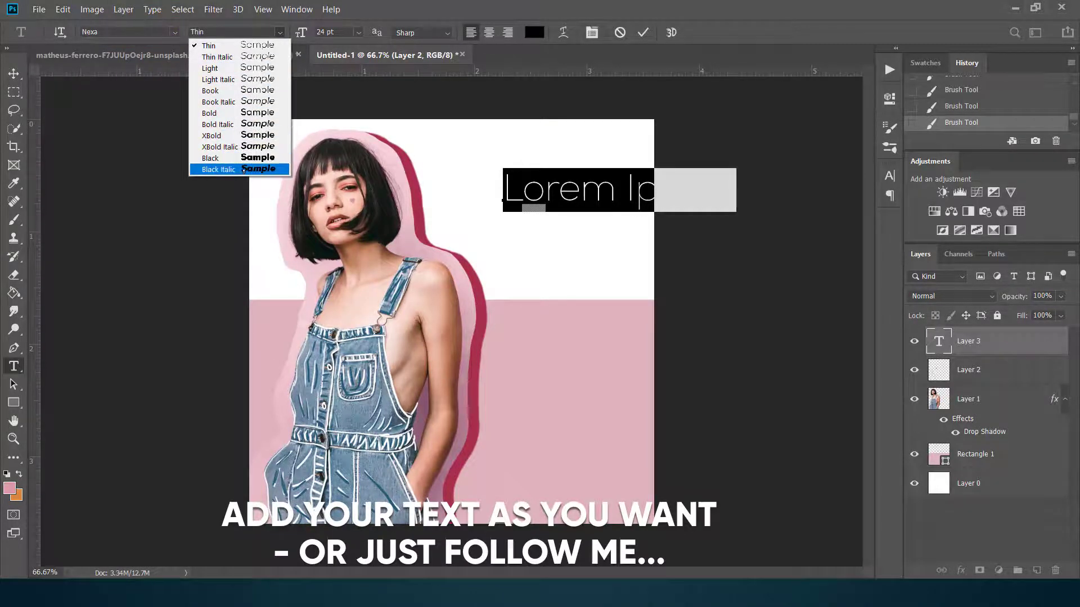
left_click(243, 170)
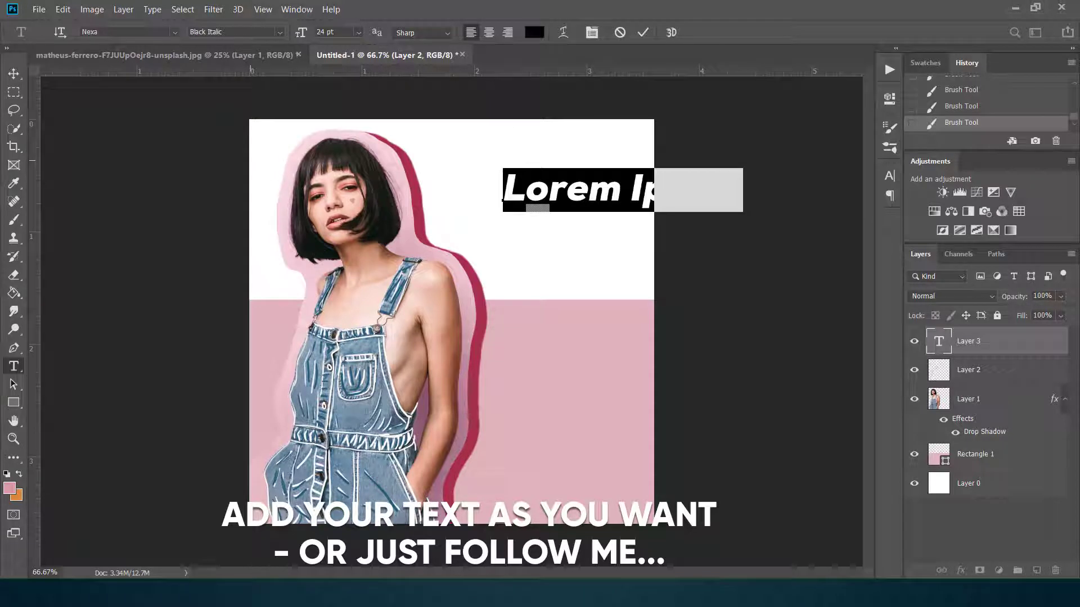
Replace the placeholder text with FASHION SALE in capitals, one word per line.
key("Caps_Lock")
type("FAS")
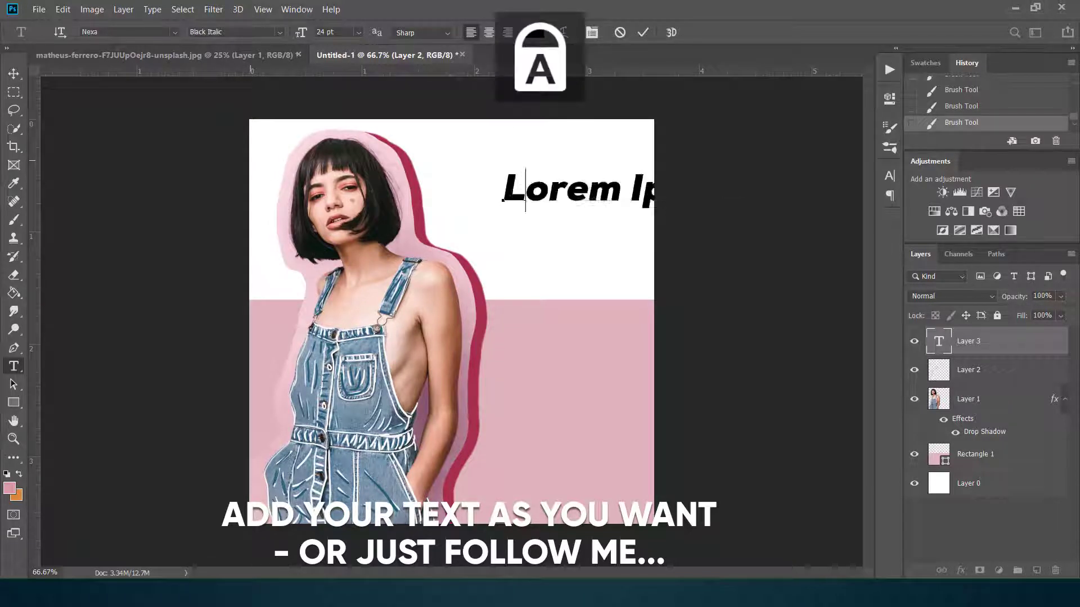
type("HIO")
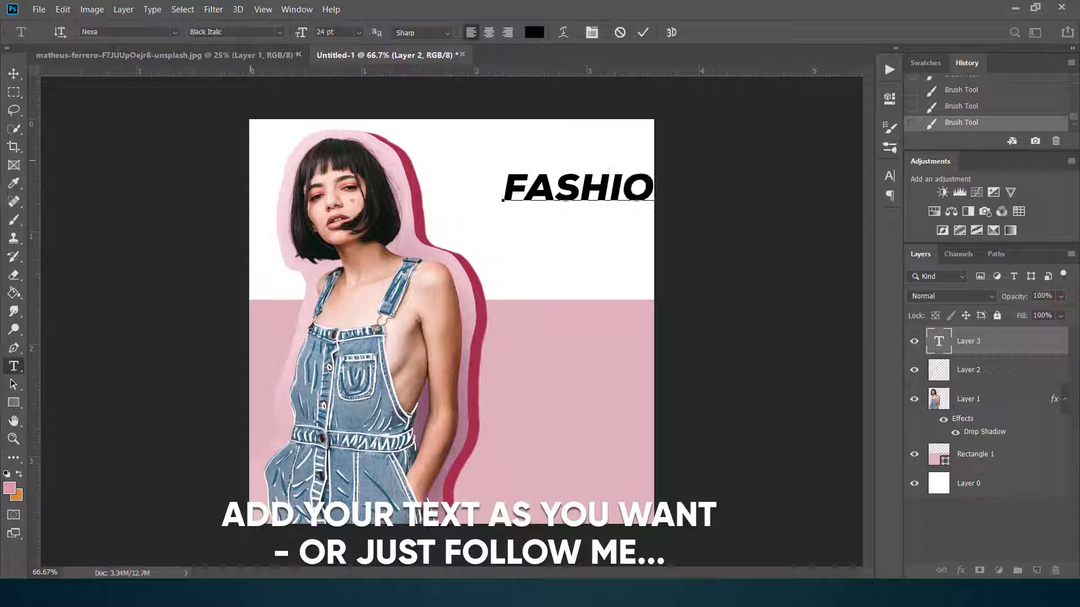
type("N")
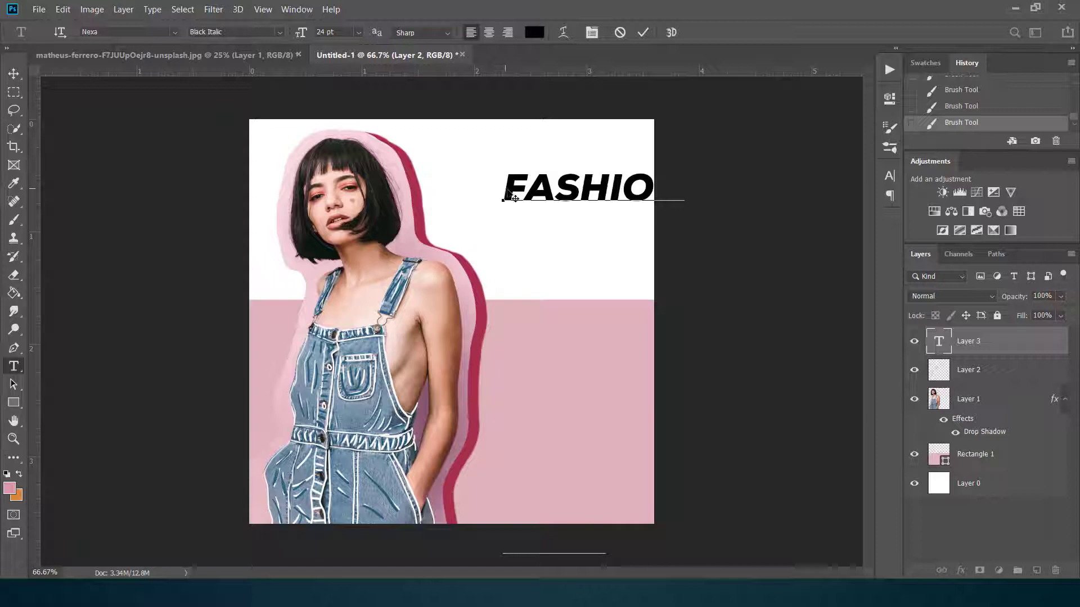
Select both lines of the FASHION SALE text and set their leading to 25 pt.
left_click(505, 187)
left_click_drag(504, 187, 614, 545)
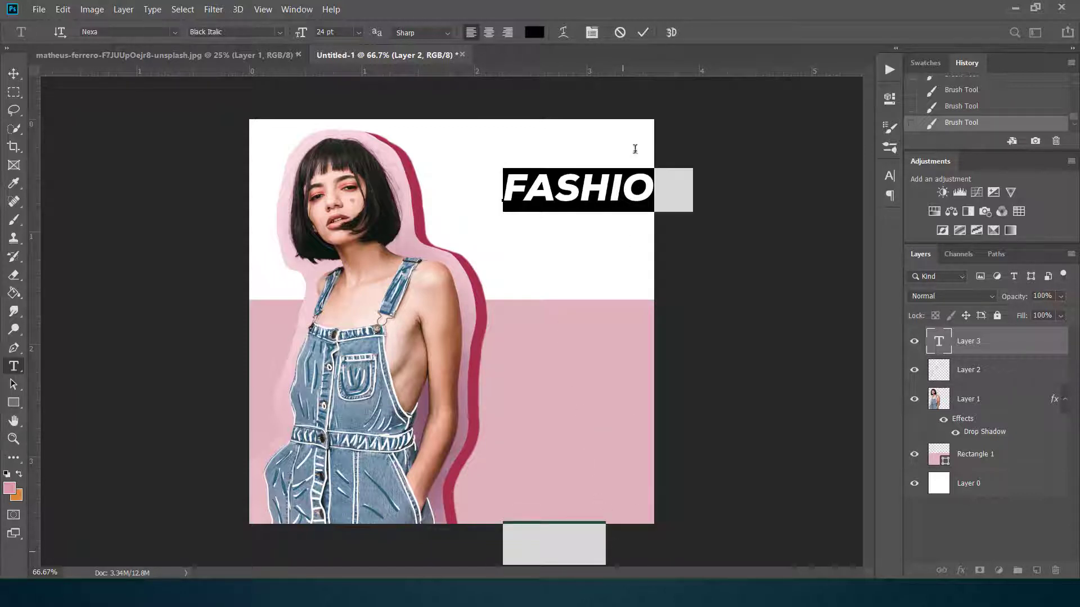
left_click(592, 33)
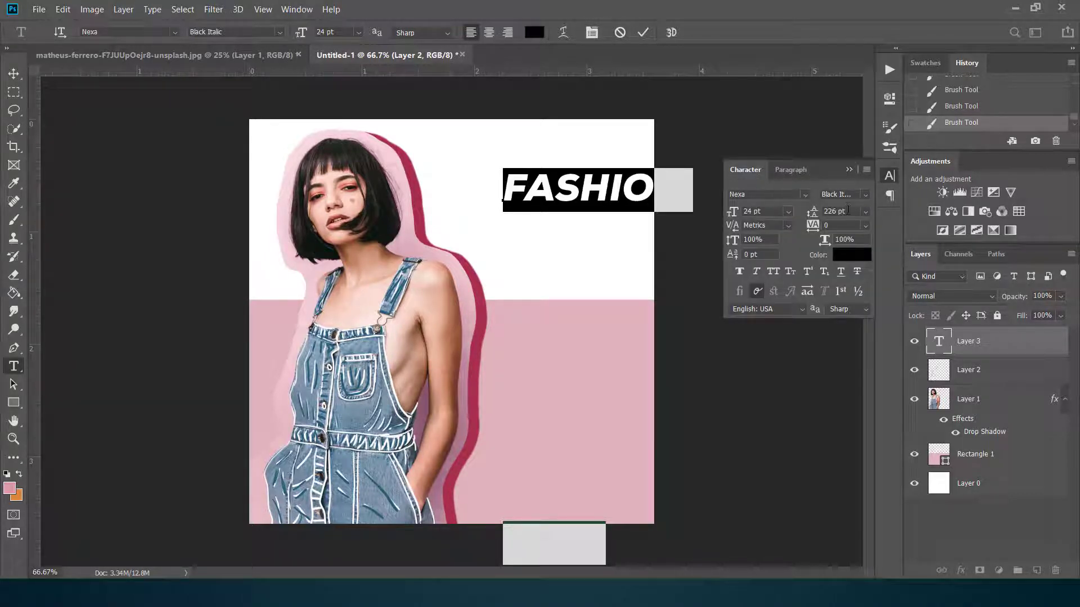
left_click(825, 211)
key("Down")
key("Down")
key("Down")
key("Down")
key("Down")
key("Down")
key("Down")
key("Down")
key("Down")
key("Down")
key("Down")
key("Down")
key("Down")
key("Down")
key("Down")
key("Down")
key("Down")
key("Down")
key("Down")
key("Down")
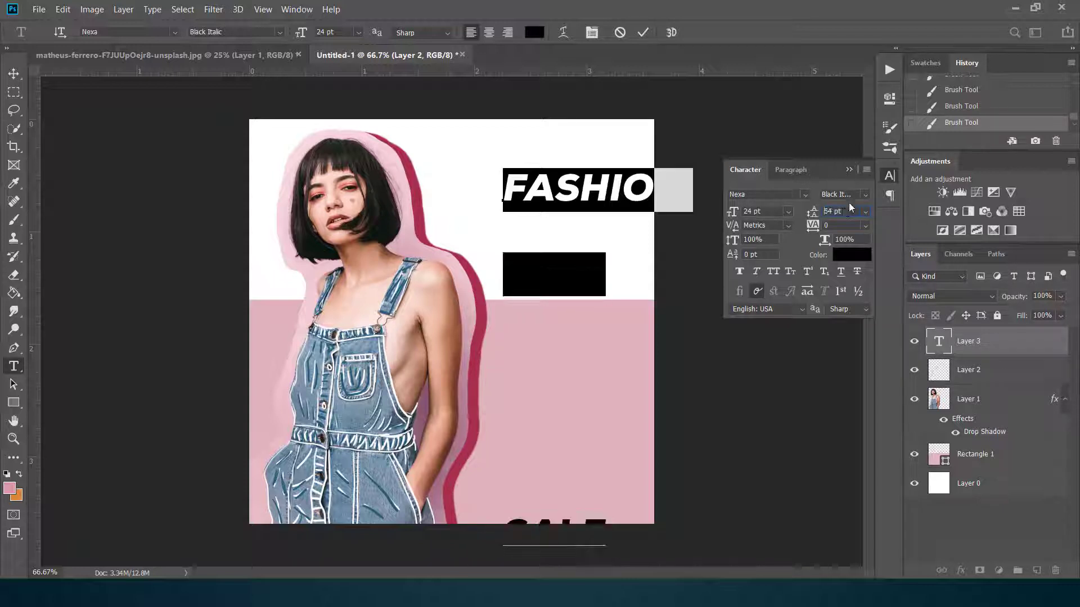
key("Down")
key("Down")
key("Down")
key("Down")
key("Down")
key("Down")
key("Down")
key("Down")
key("Down")
key("Down")
key("Down")
key("Down")
key("Down")
key("Down")
key("Down")
key("Down")
key("Down")
key("Down")
key("Down")
key("Down")
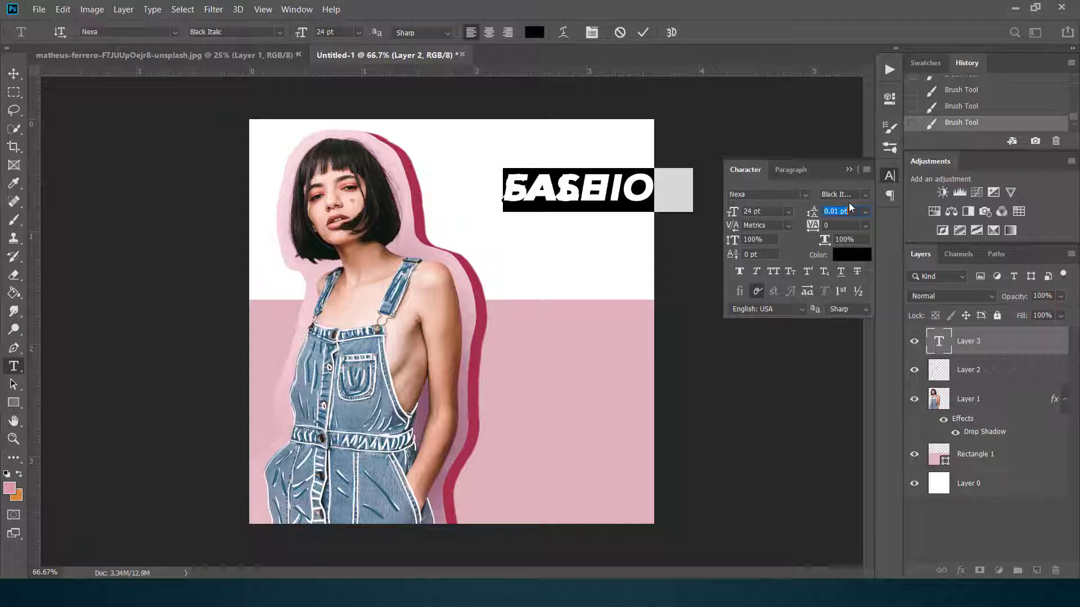
key("Up")
key("Up")
key("Up")
key("Up")
key("Up")
key("Up")
key("Up")
key("Up")
key("Up")
key("Up")
key("Up")
key("Up")
key("Up")
key("Up")
key("Up")
key("Up")
key("Up")
key("Up")
key("Up")
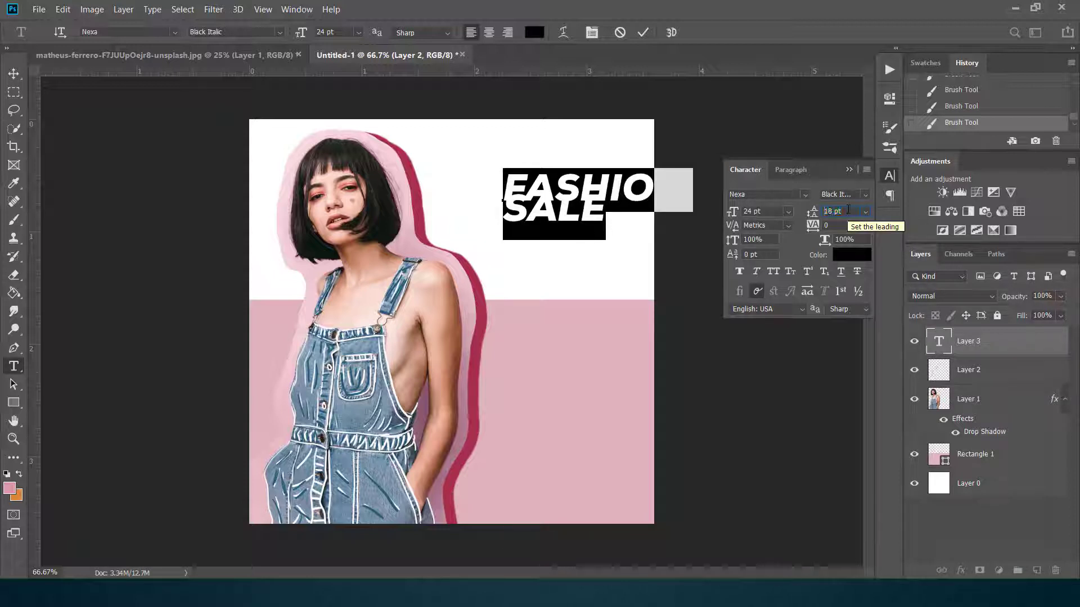
key("Up")
key("Up")
key("Up")
key("Up")
key("Up")
key("Up")
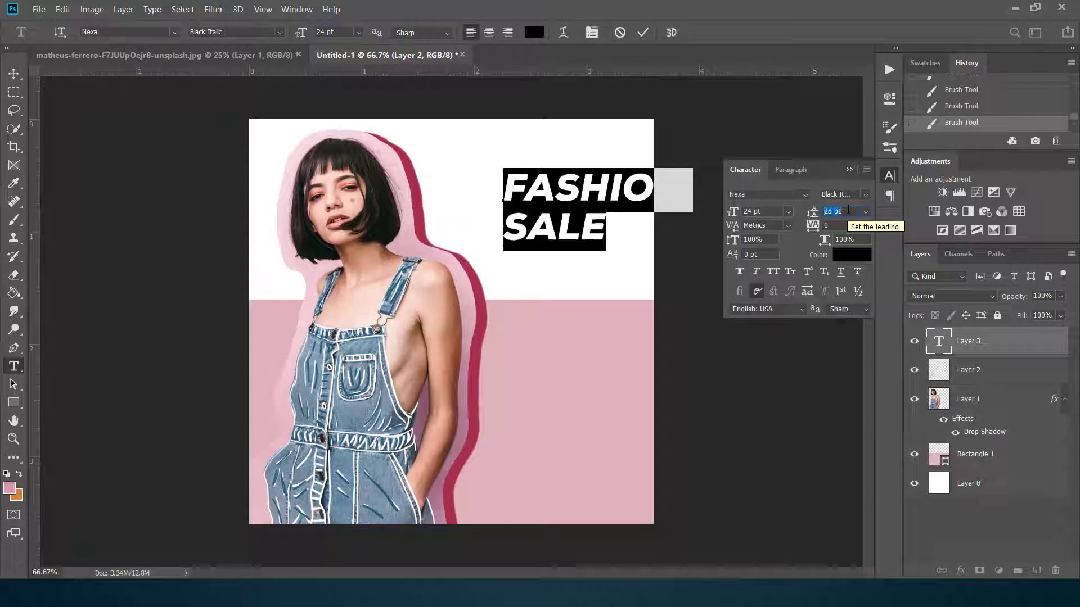
Centre-align the FASHION SALE text and shift it slightly to the right, clear of the model's outline.
left_click(489, 34)
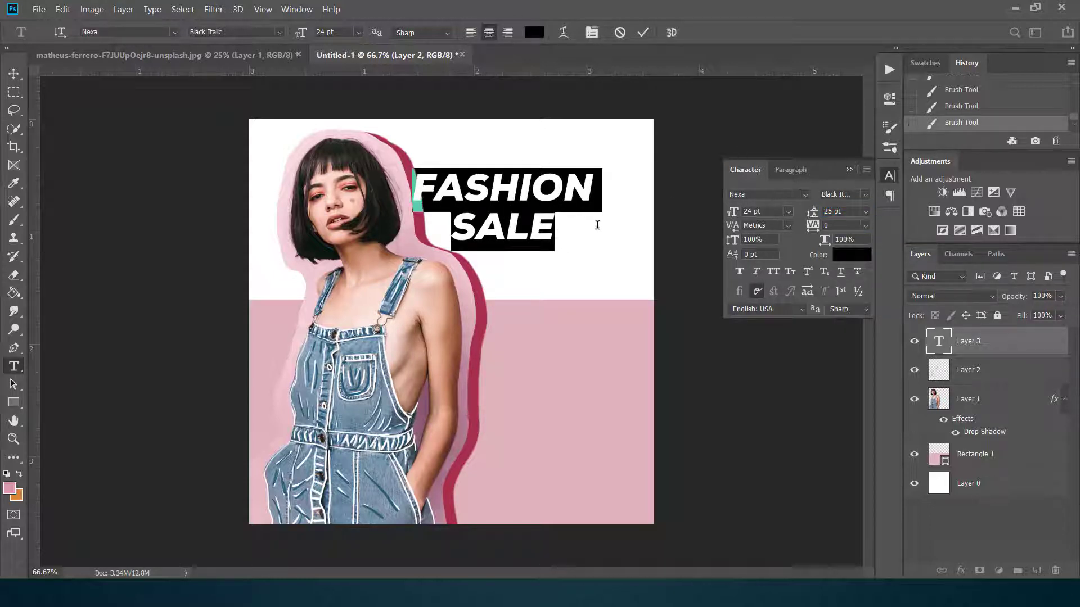
left_click_drag(526, 264, 552, 265)
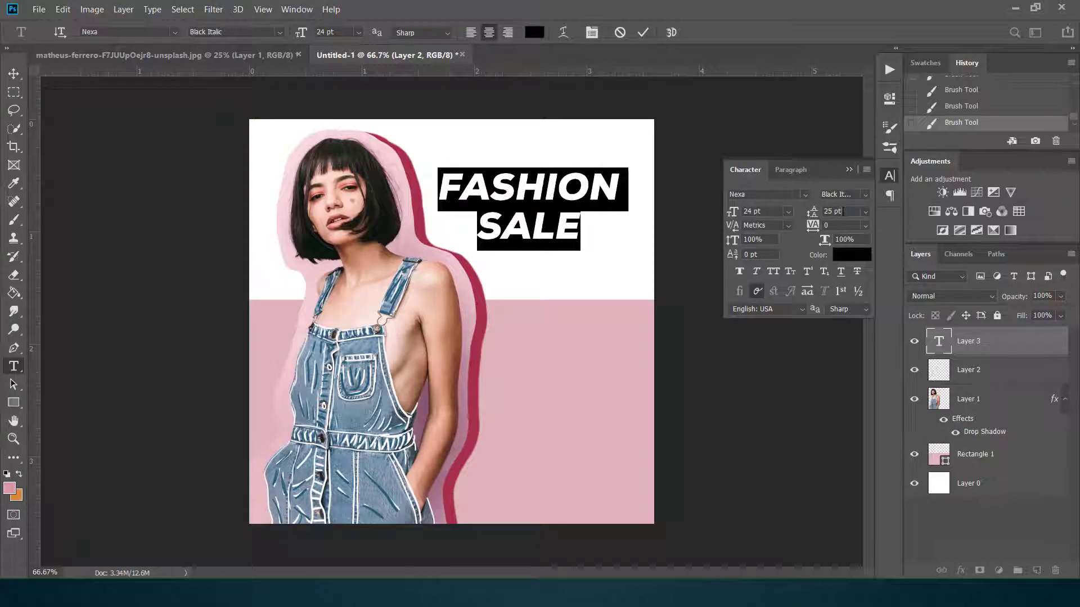
Set the text's leading to 26 pt, commit it, and move the FASHION SALE layer slightly right and down.
key("Up")
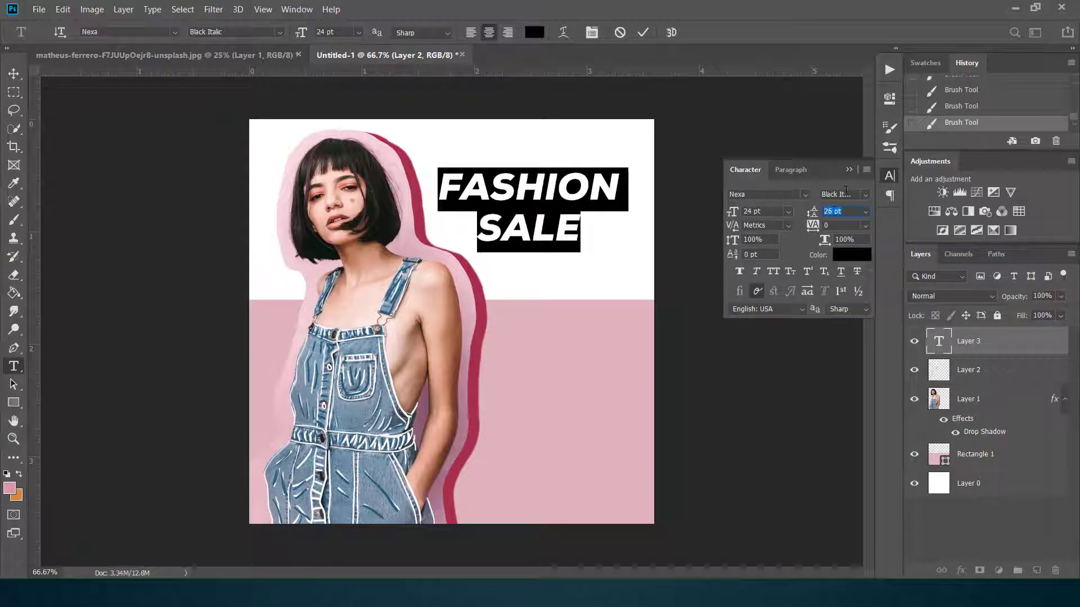
left_click(849, 169)
left_click(644, 32)
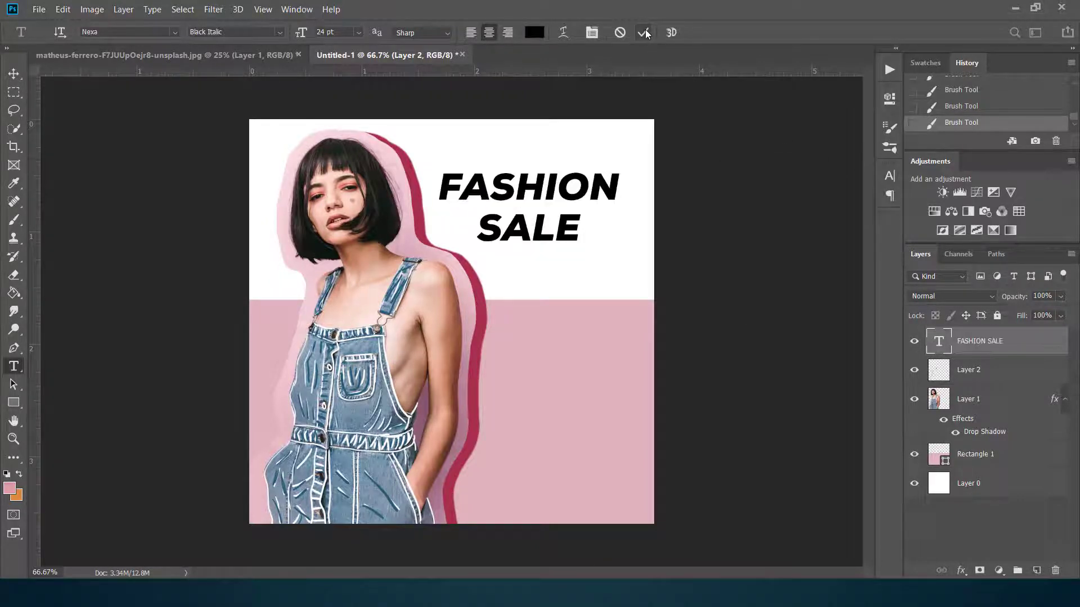
left_click(14, 73)
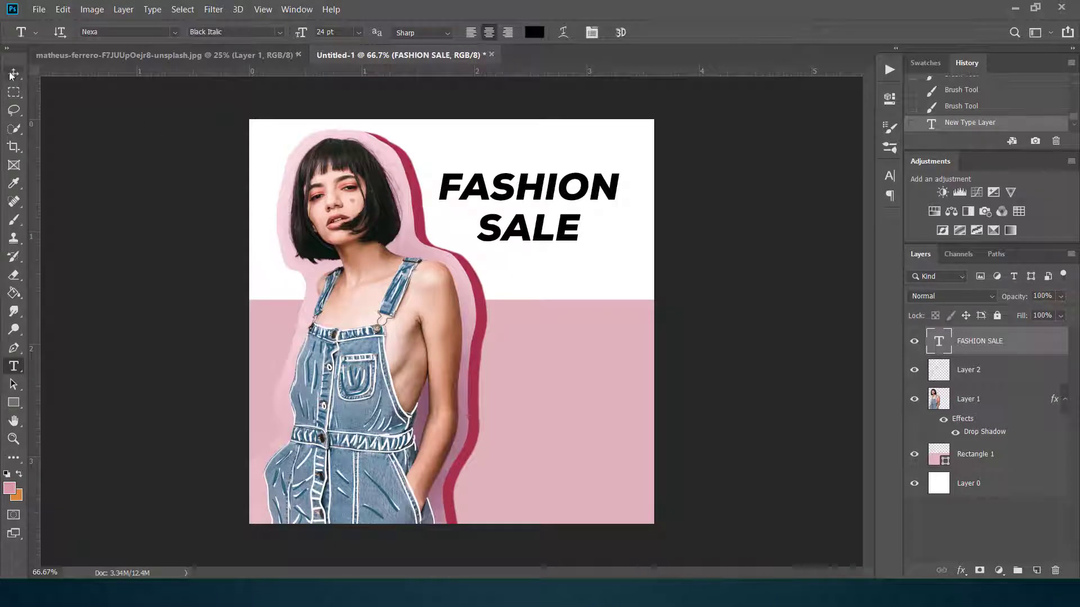
left_click_drag(519, 236, 534, 243)
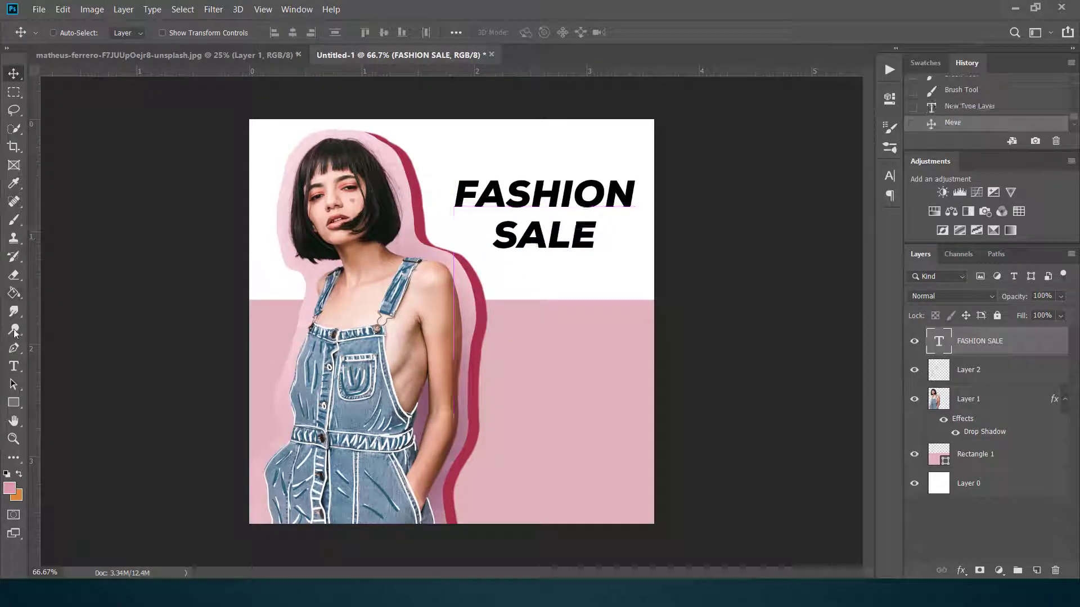
Select both lines of the FASHION SALE heading and tighten their leading to 25 pt.
left_click(14, 366)
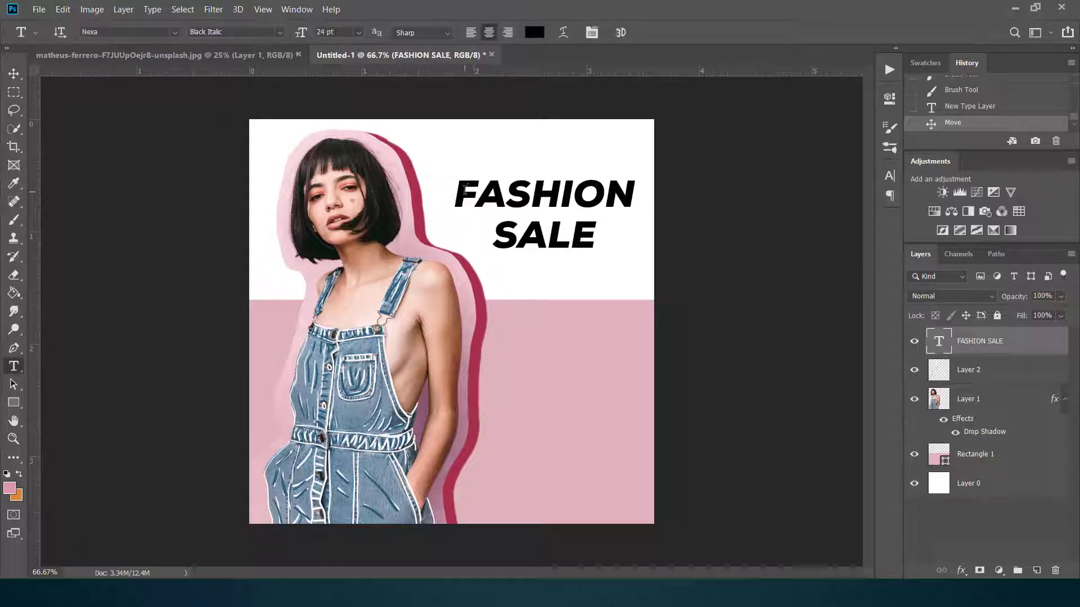
left_click_drag(460, 192, 628, 244)
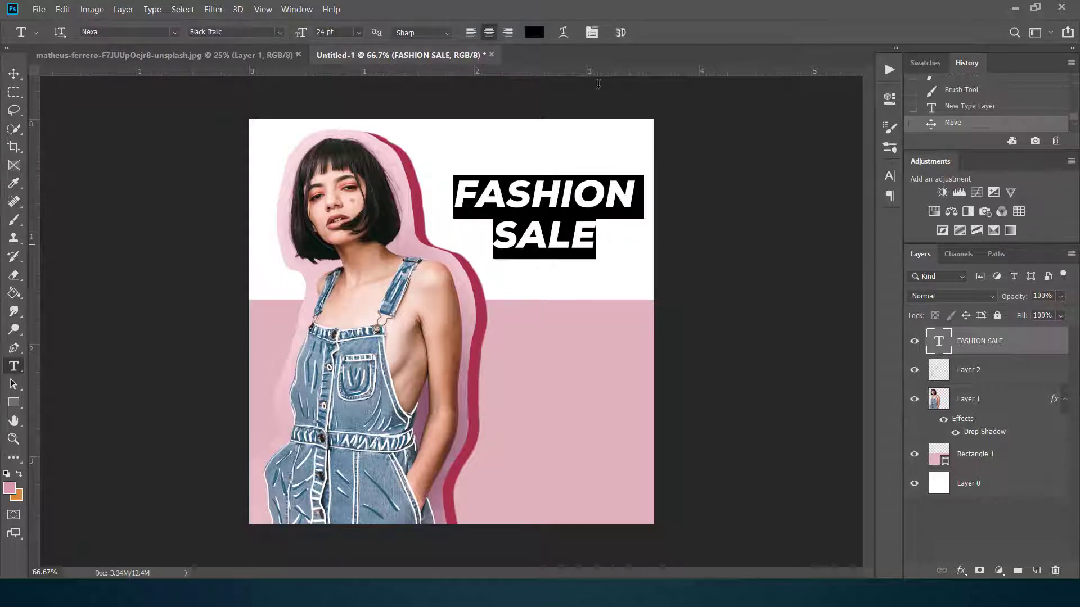
left_click(591, 34)
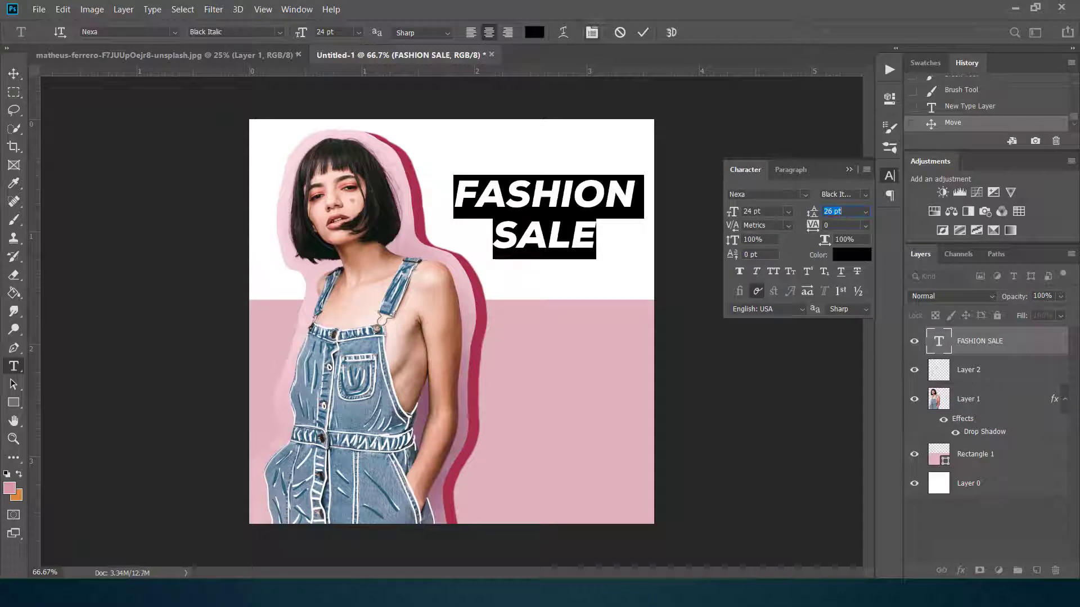
key("Down")
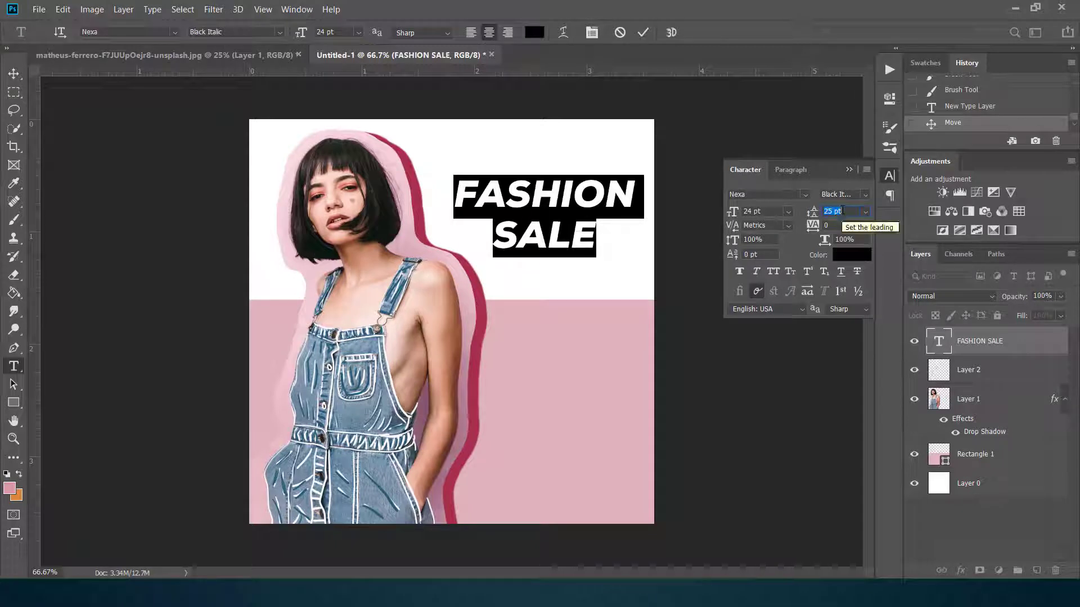
left_click(850, 169)
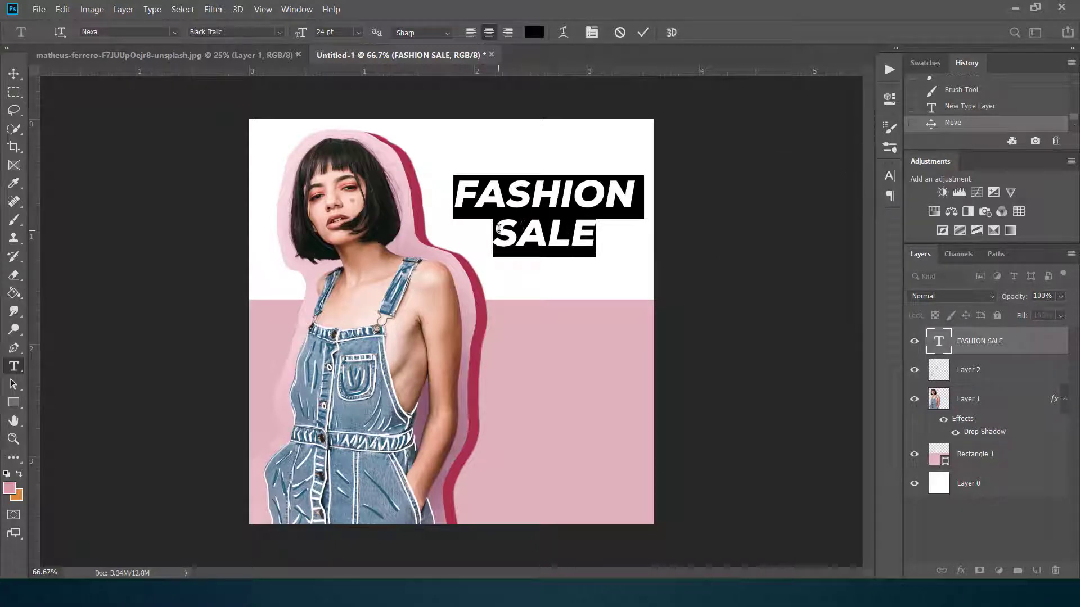
Enlarge only the word SALE to 27 pt and commit the text edit.
left_click_drag(495, 229, 603, 229)
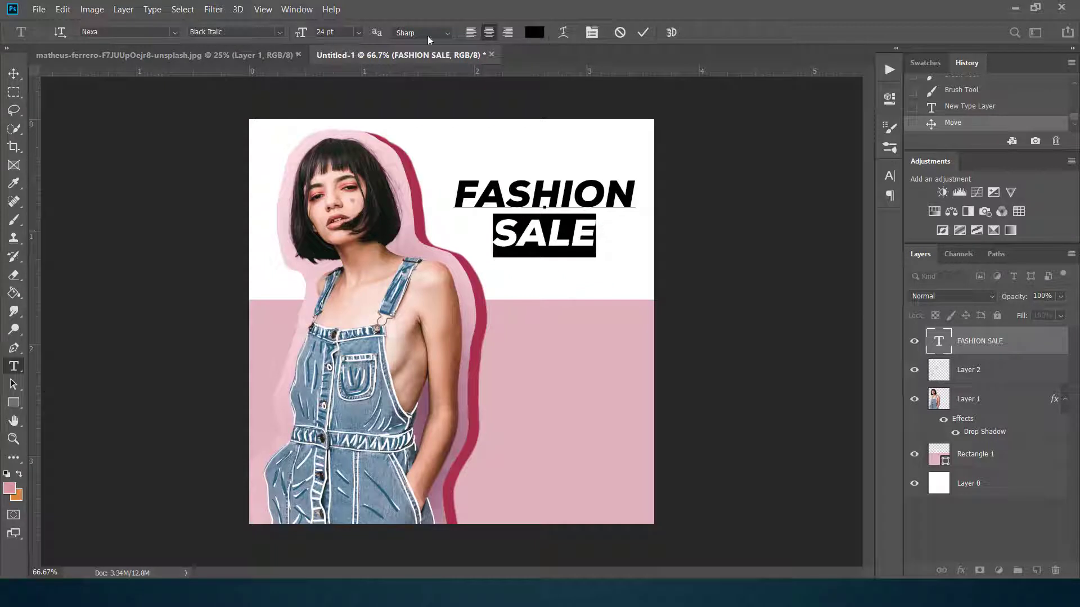
key("Up")
key("Up")
key("Up")
key("Up")
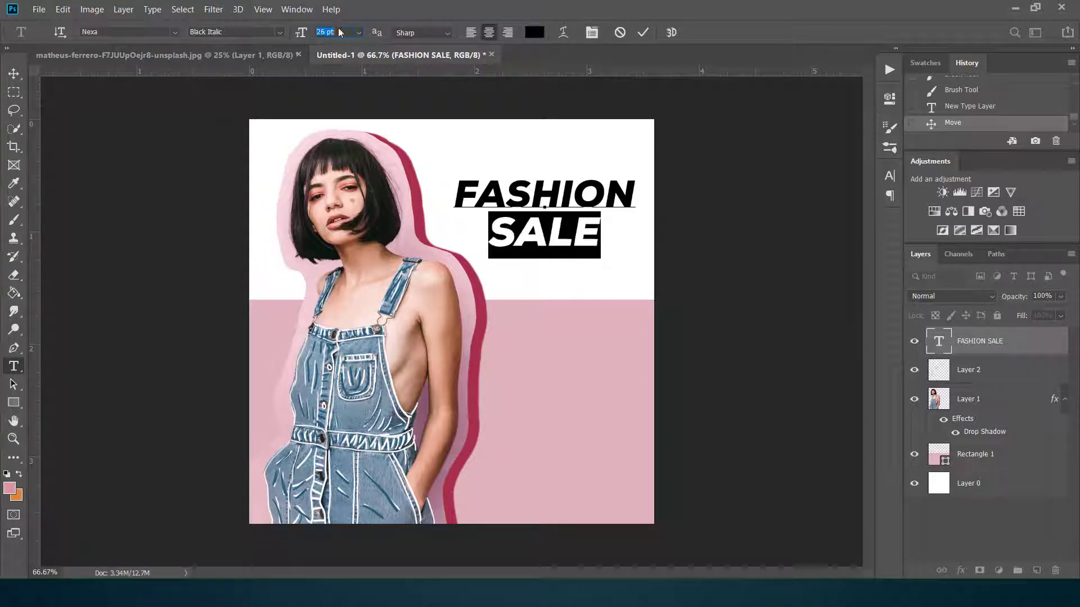
key("Down")
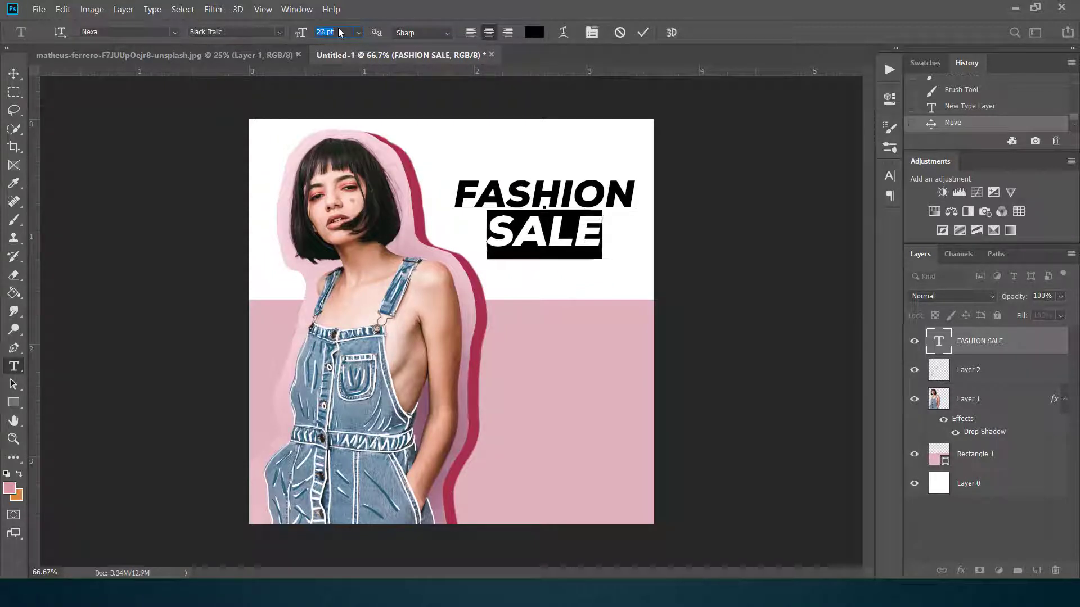
left_click(644, 34)
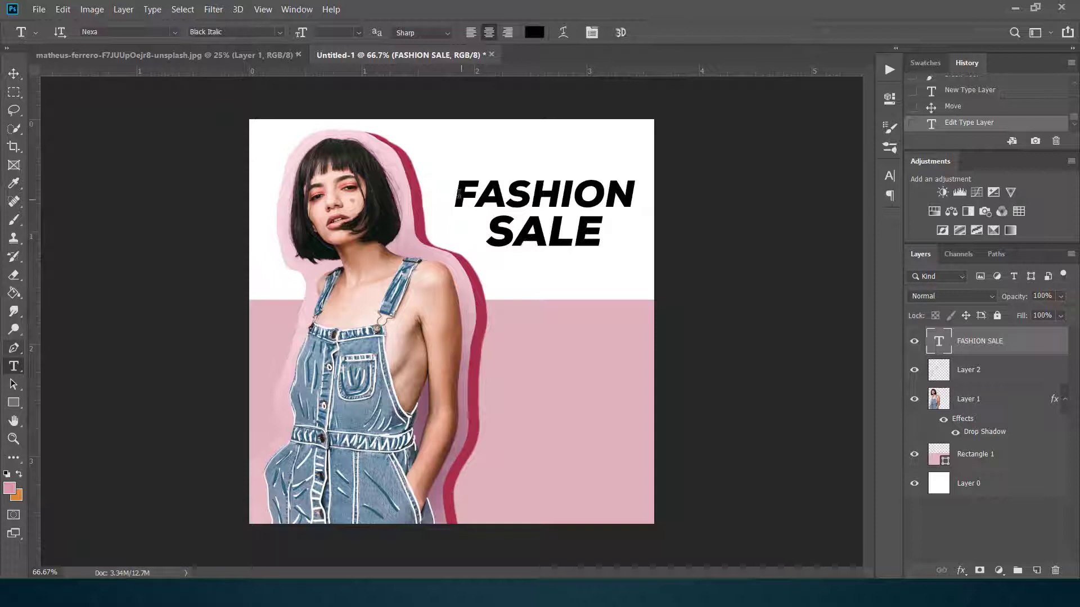
Recolour the whole FASHION SALE text with the crimson a72f4b sampled from the model's outline shadow, and commit it.
left_click_drag(453, 179, 634, 248)
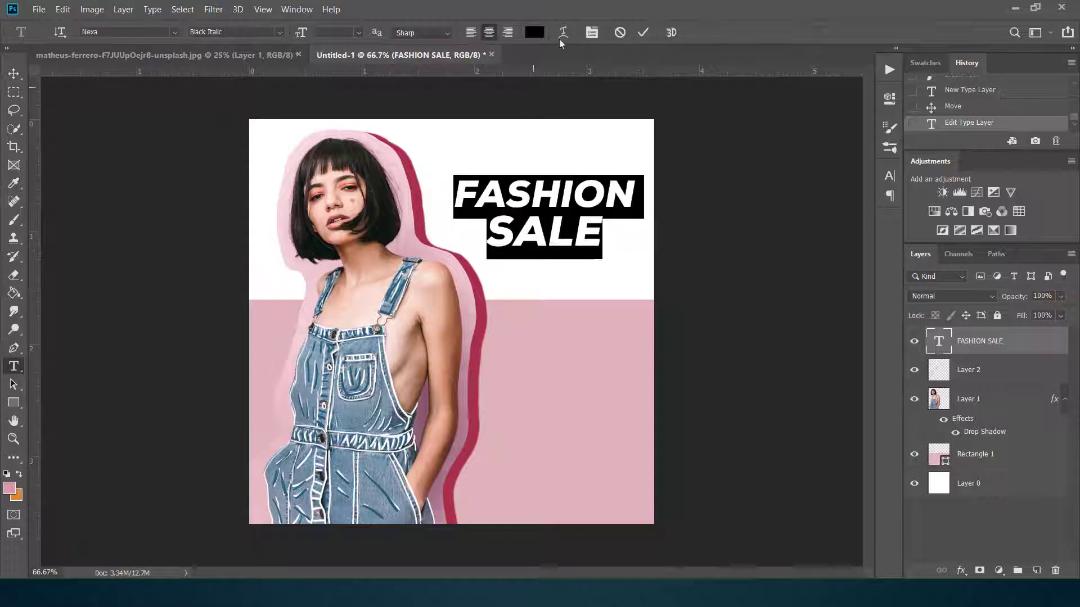
left_click(534, 32)
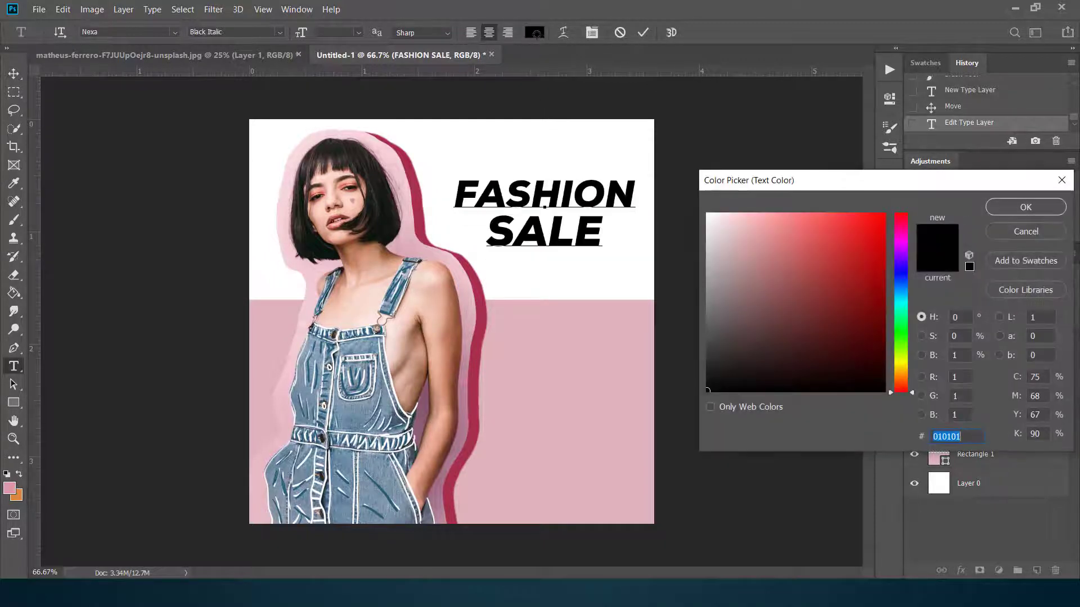
left_click(425, 216)
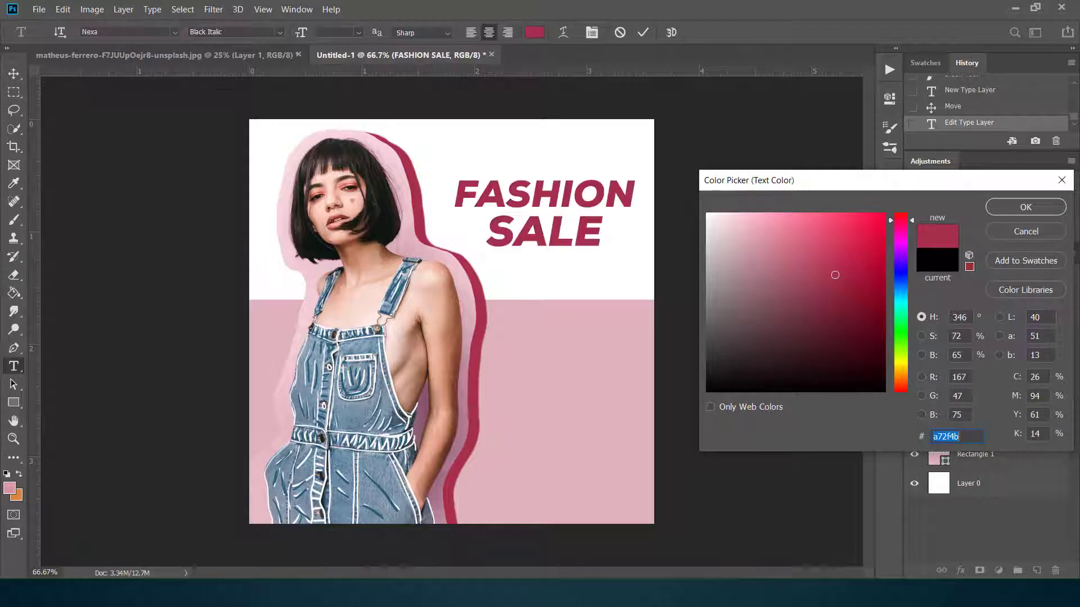
left_click(1004, 210)
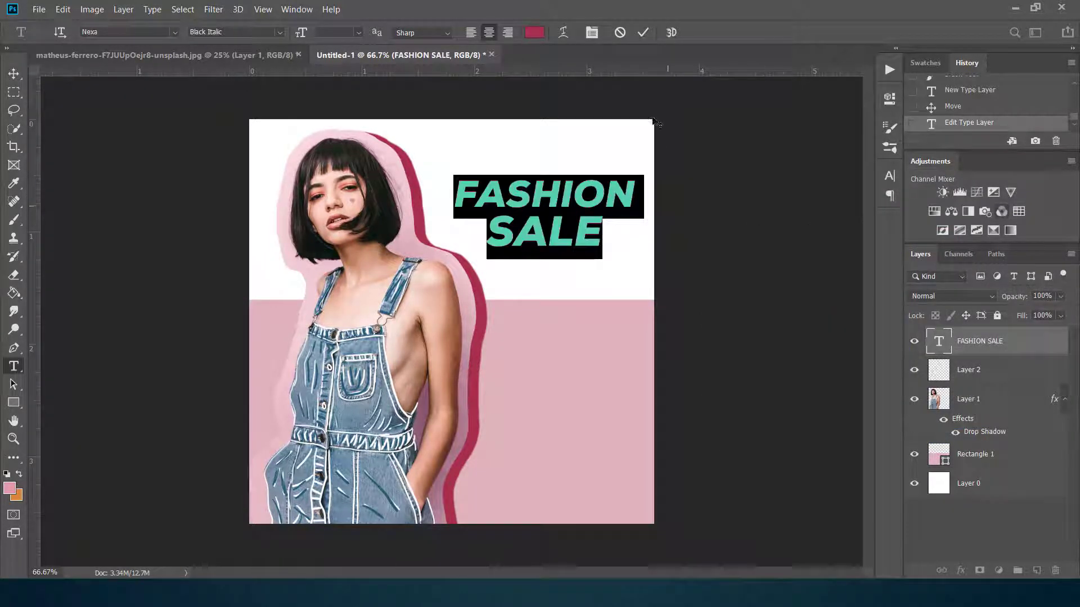
left_click(643, 32)
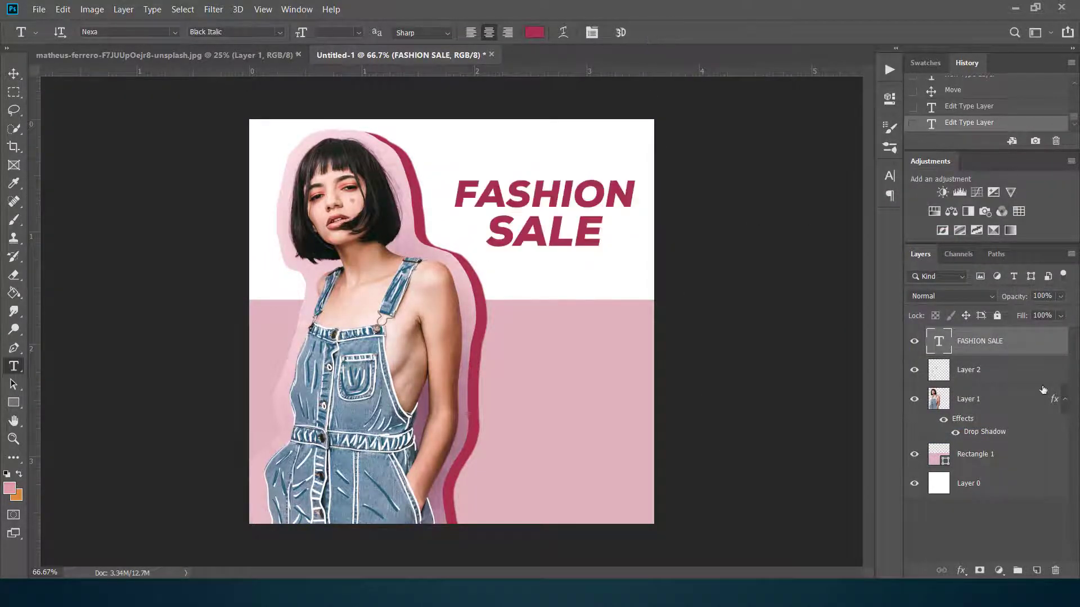
Add a 4 px black outside Stroke at 100% opacity to the FASHION SALE layer.
double_click(1053, 352)
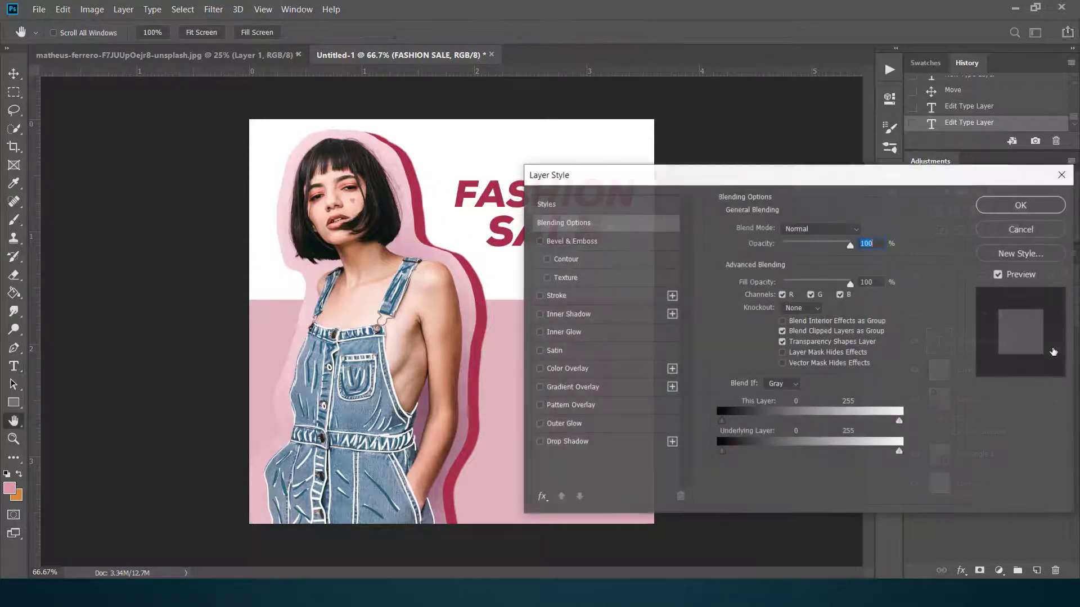
left_click_drag(634, 181, 771, 118)
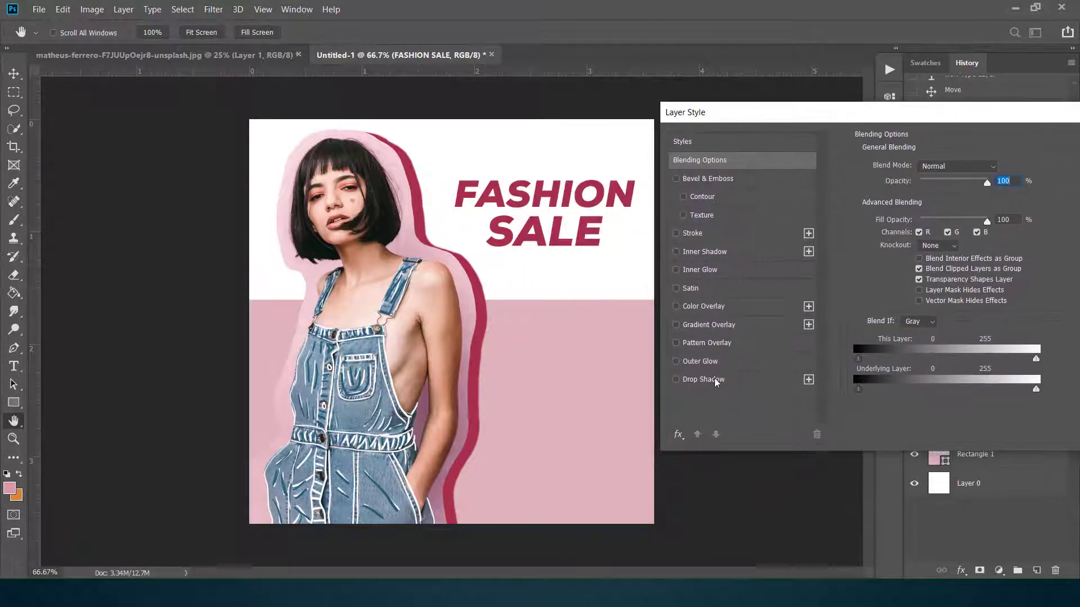
left_click(713, 232)
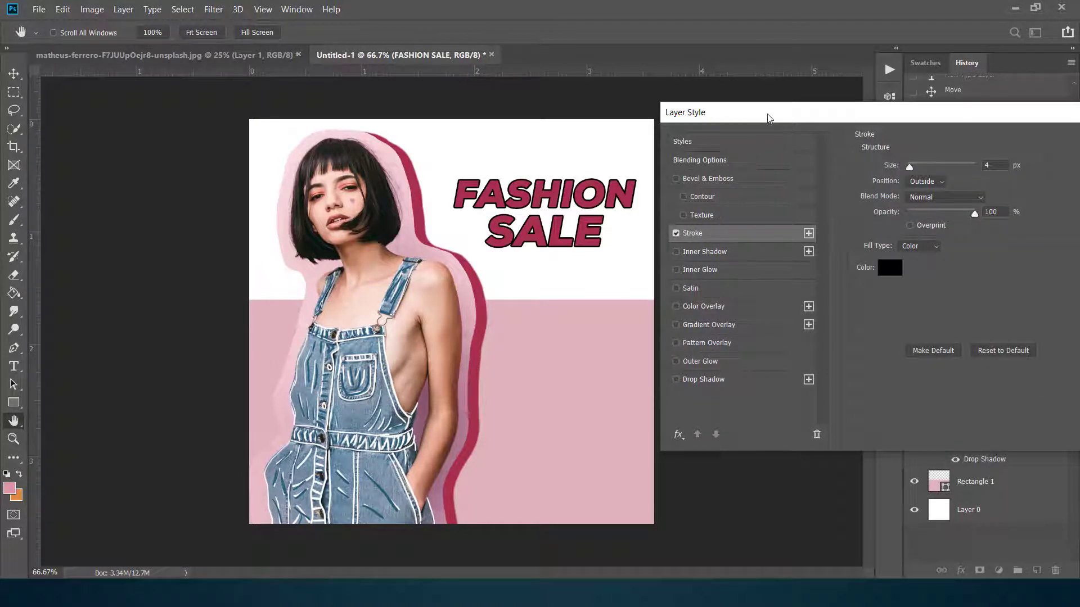
left_click_drag(767, 108, 723, 176)
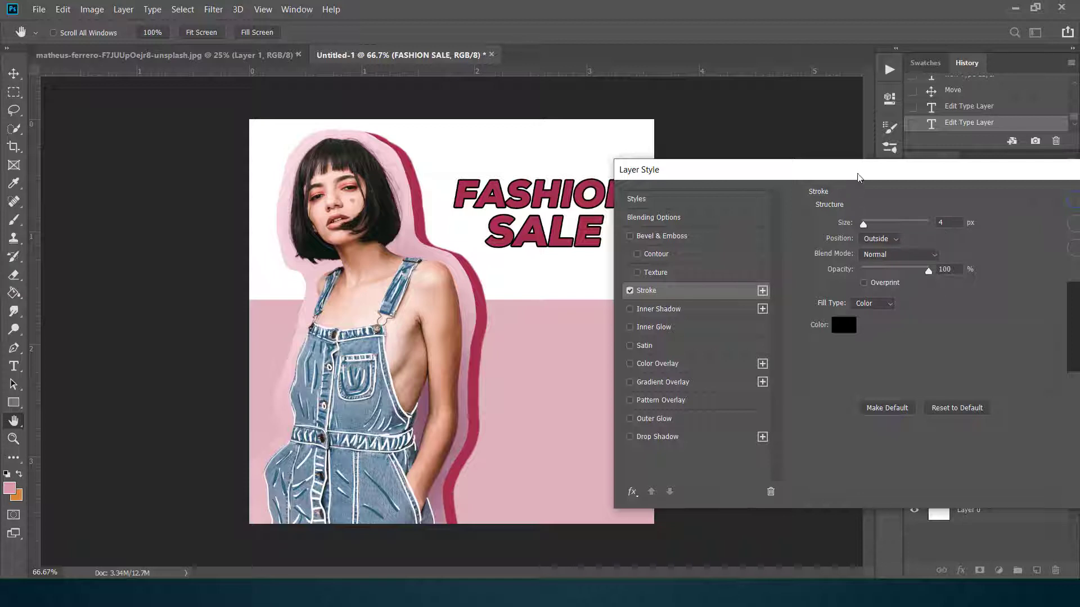
left_click_drag(858, 178, 762, 168)
left_click(991, 194)
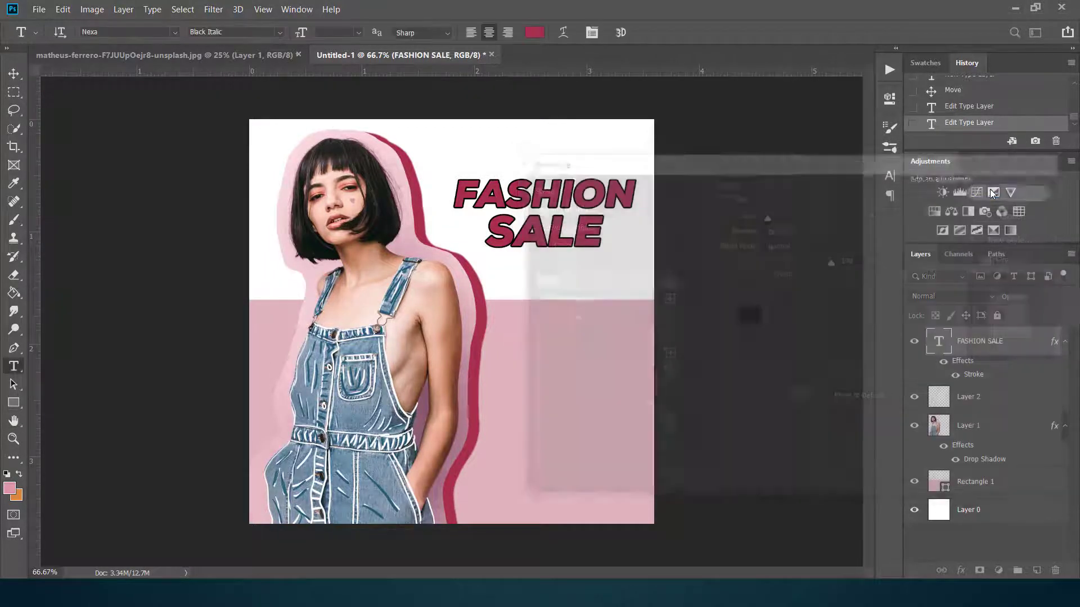
Draw a pink circle of 242 px below the heading, overlapping the rectangle's upper edge, and move it slightly up.
left_click(16, 401)
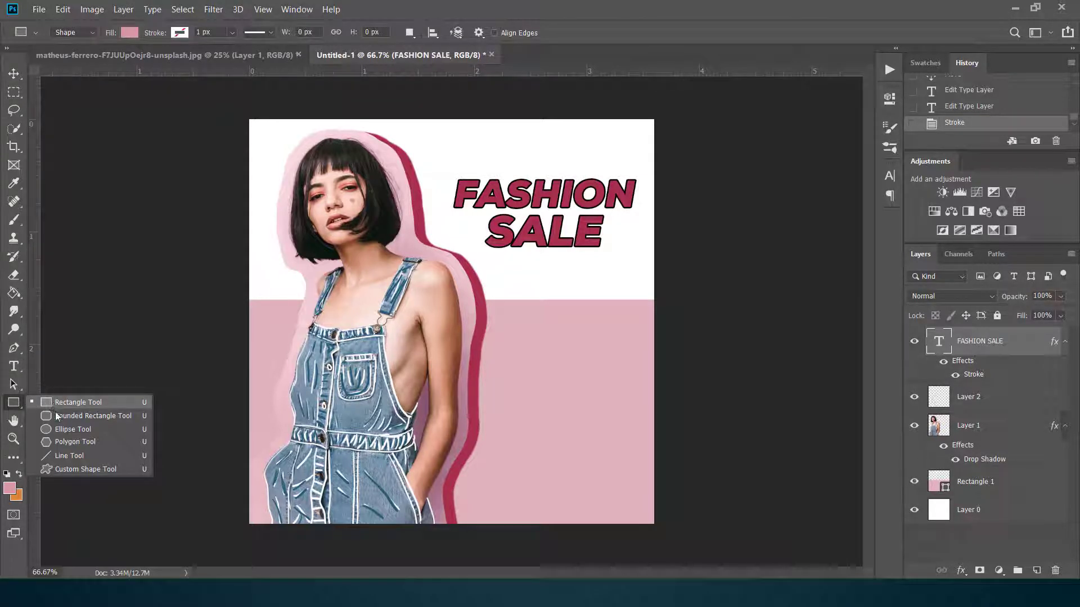
left_click(72, 429)
left_click_drag(556, 289, 645, 379)
left_click(856, 95)
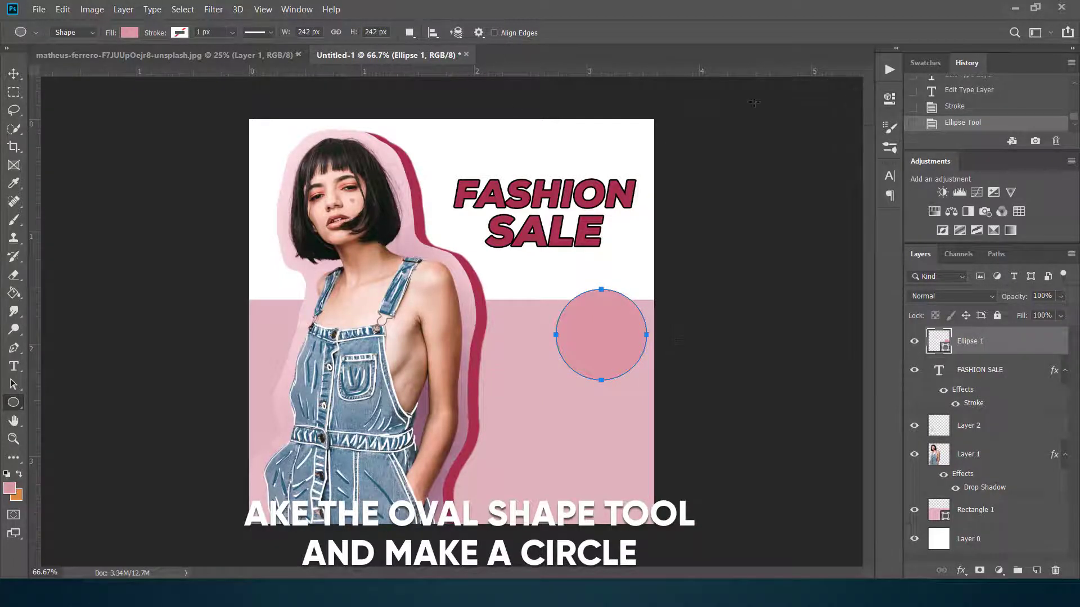
key("v")
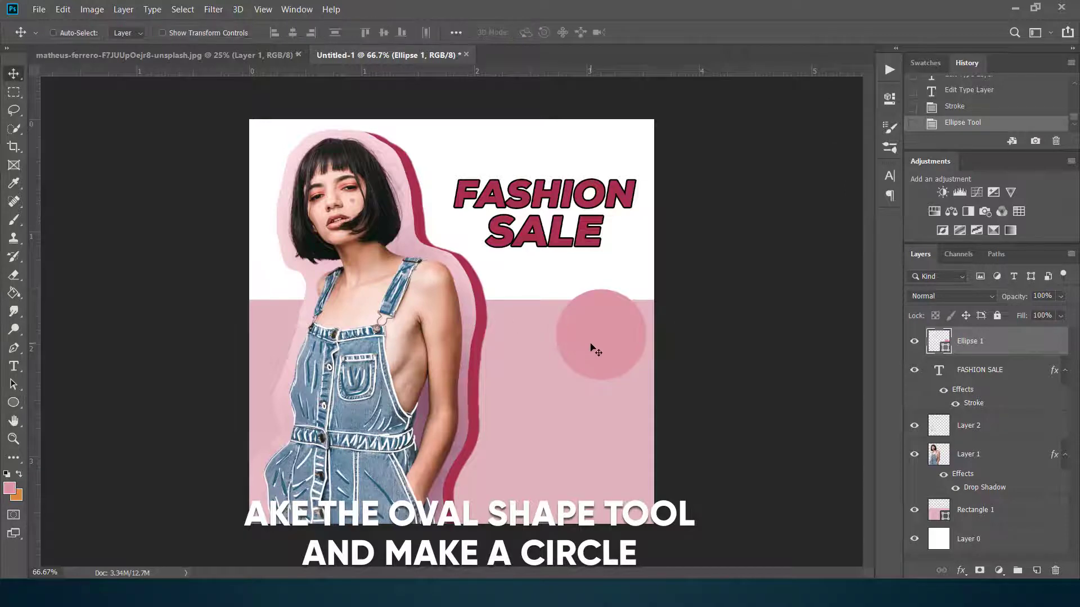
left_click_drag(593, 350, 591, 334)
Duplicate the circle layer and fill the copy with the dark crimson sampled from the model's outline shadow.
right_click(1015, 349)
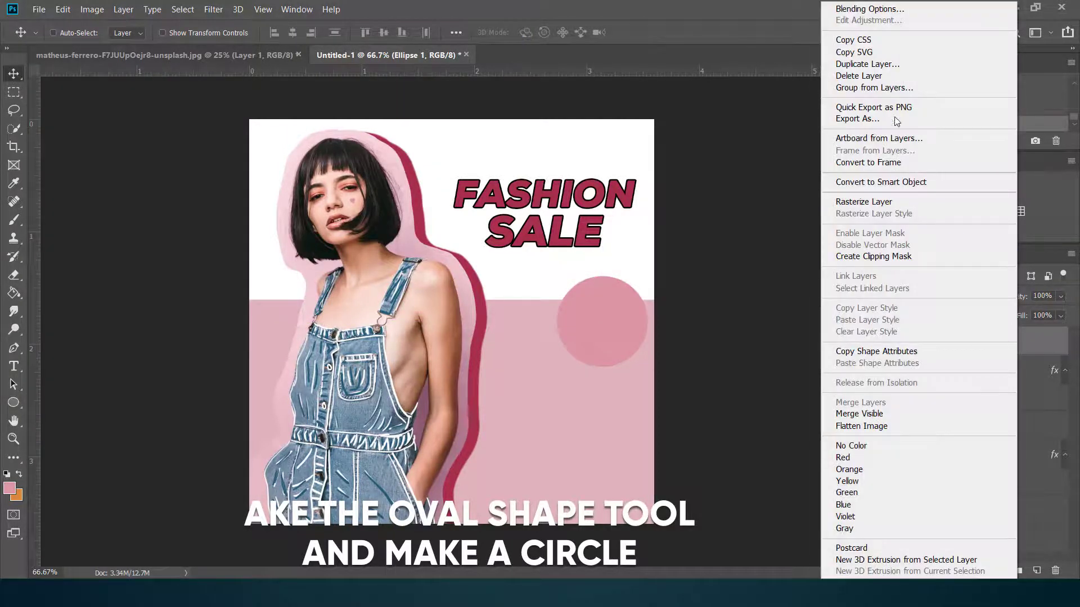
left_click(886, 66)
left_click(655, 156)
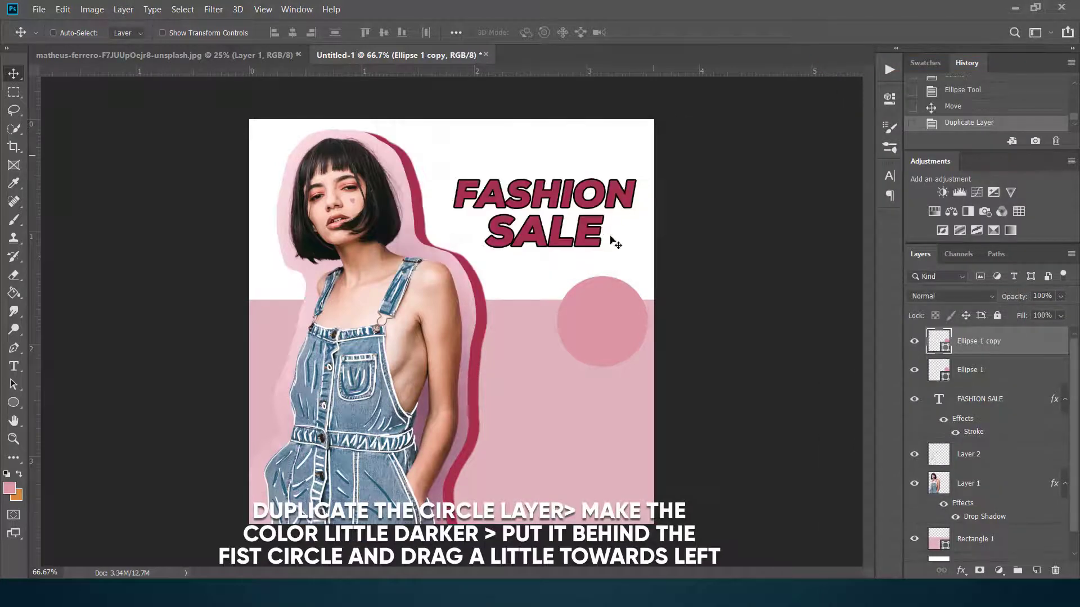
left_click(12, 402)
left_click(129, 32)
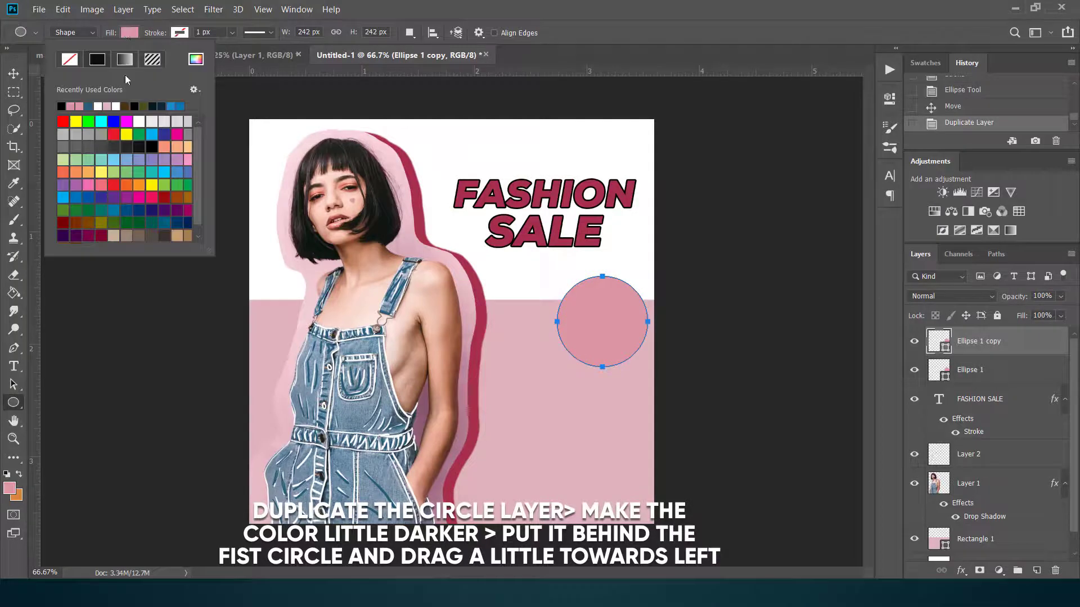
left_click(196, 60)
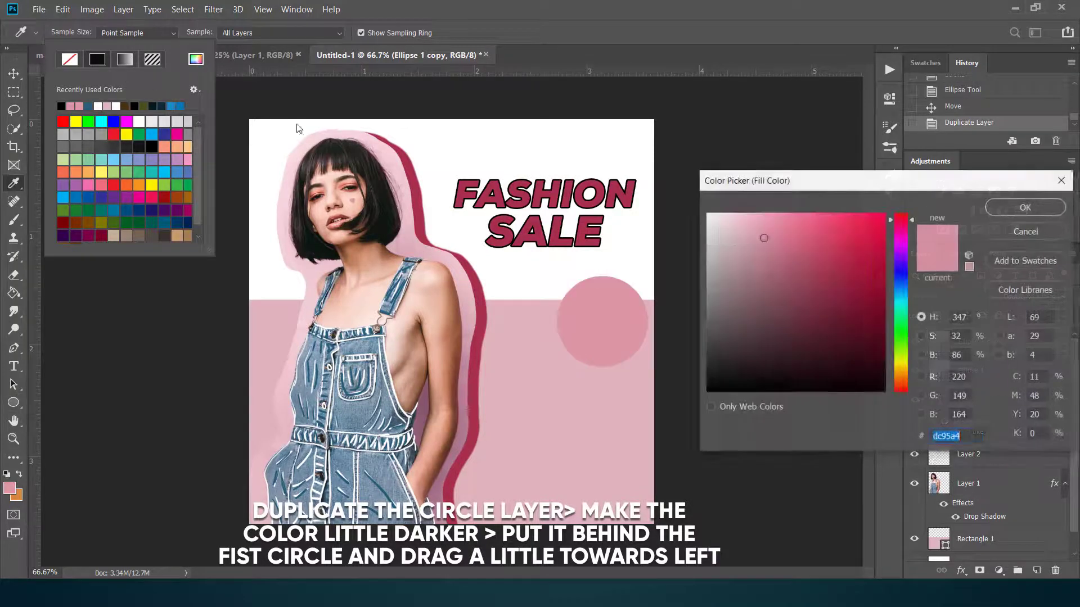
left_click(479, 299)
left_click(1010, 207)
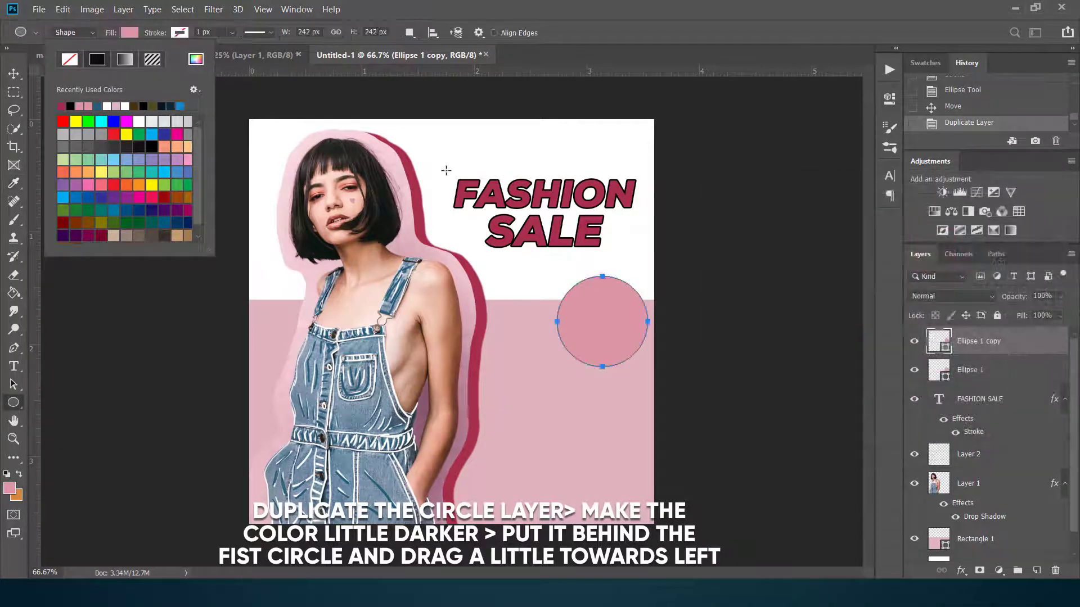
Move the crimson circle copy beneath the Ellipse 1 layer and nudge it left so a dark crescent shows.
left_click(21, 76)
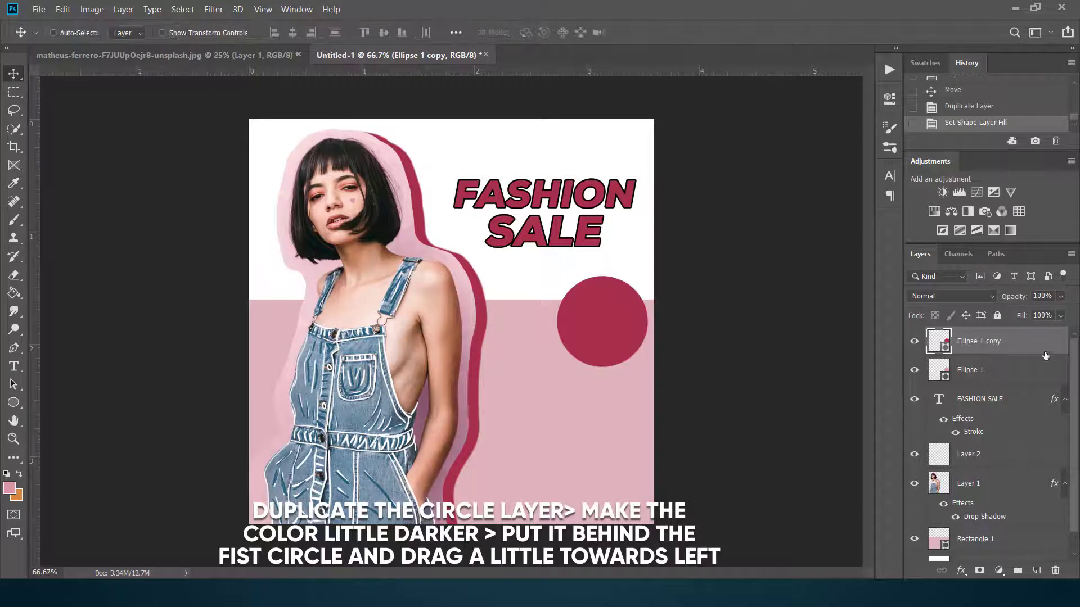
left_click_drag(1044, 354, 1042, 383)
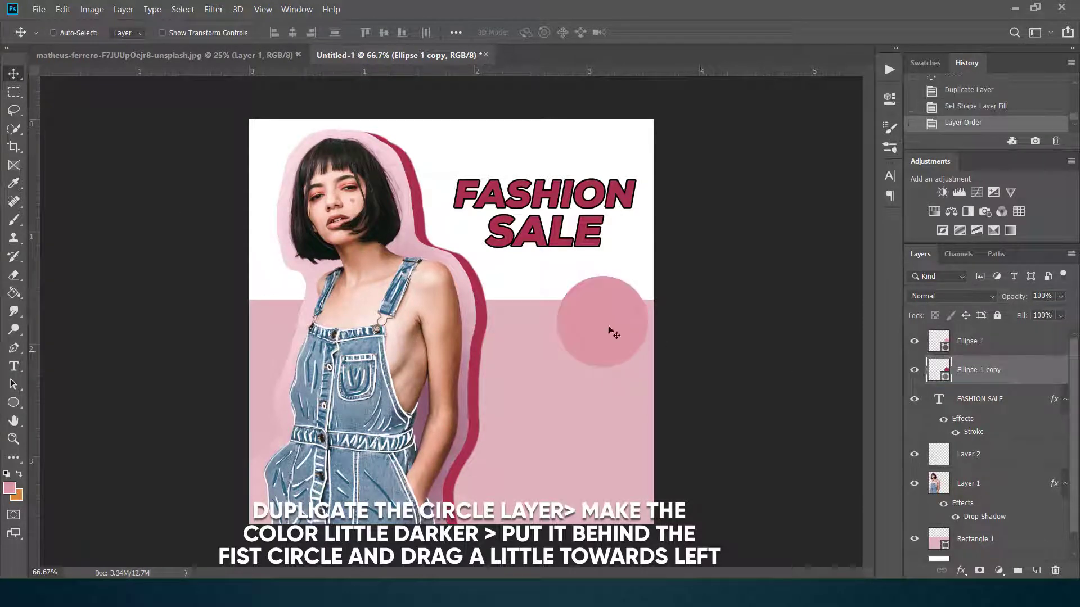
key("Left")
key("Left")
key("Left")
key("Left")
key("Left")
key("Left")
key("Left")
key("Left")
key("Left")
key("Left")
key("Left")
key("Left")
key("Left")
key("Left")
key("Left")
key("Left")
key("Left")
key("Left")
key("Left")
key("Left")
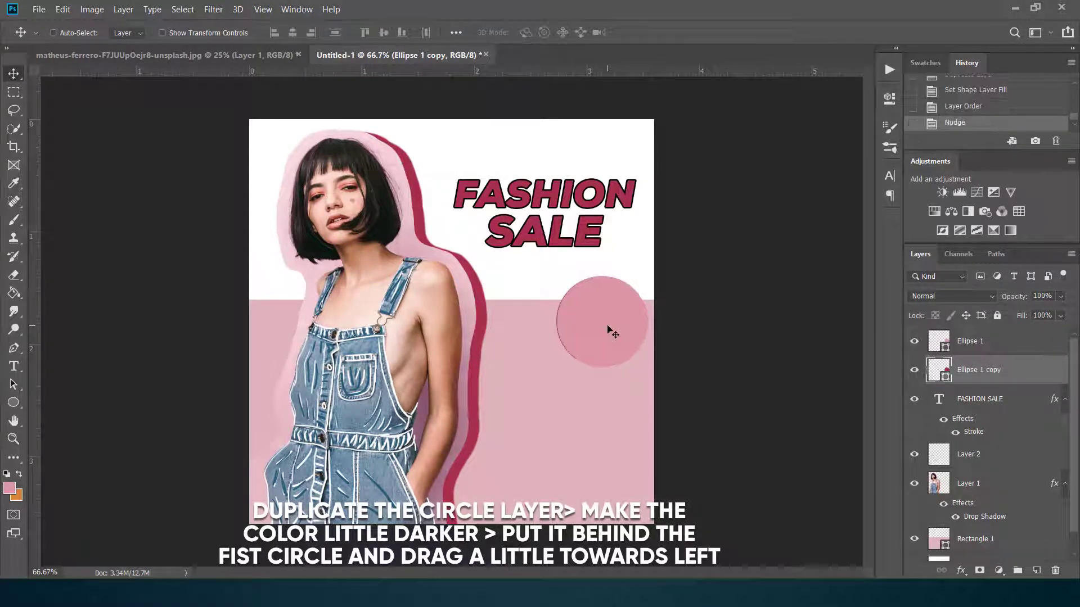
key("Down")
key("Down")
key("Down")
key("Down")
key("Down")
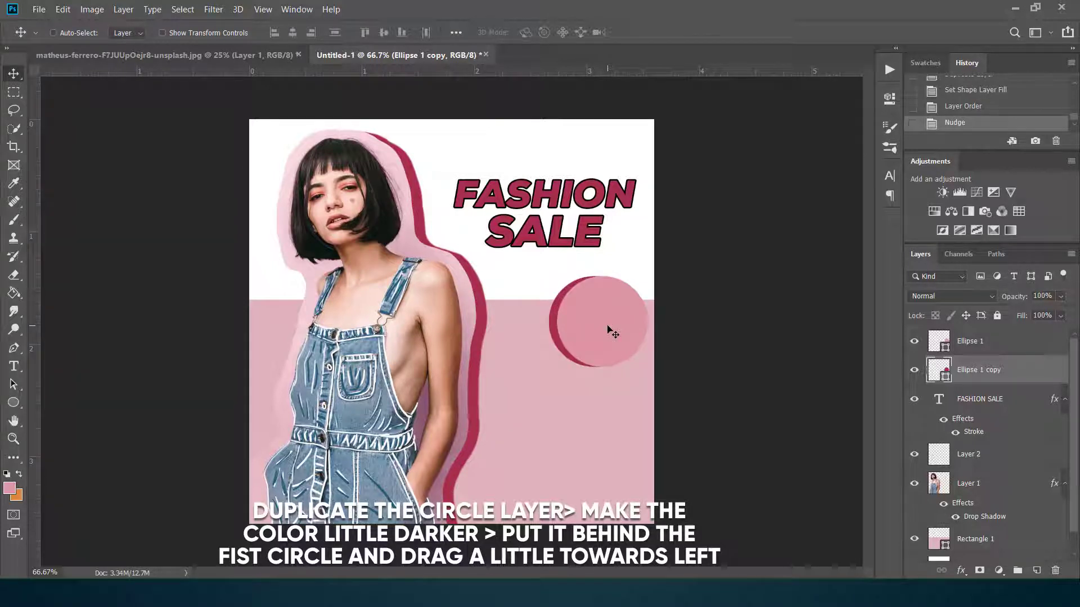
key("Left")
key("Left")
key("Up")
key("Up")
Select both circle layers and move them together slightly left and up beneath the heading.
left_click(992, 349, "shift")
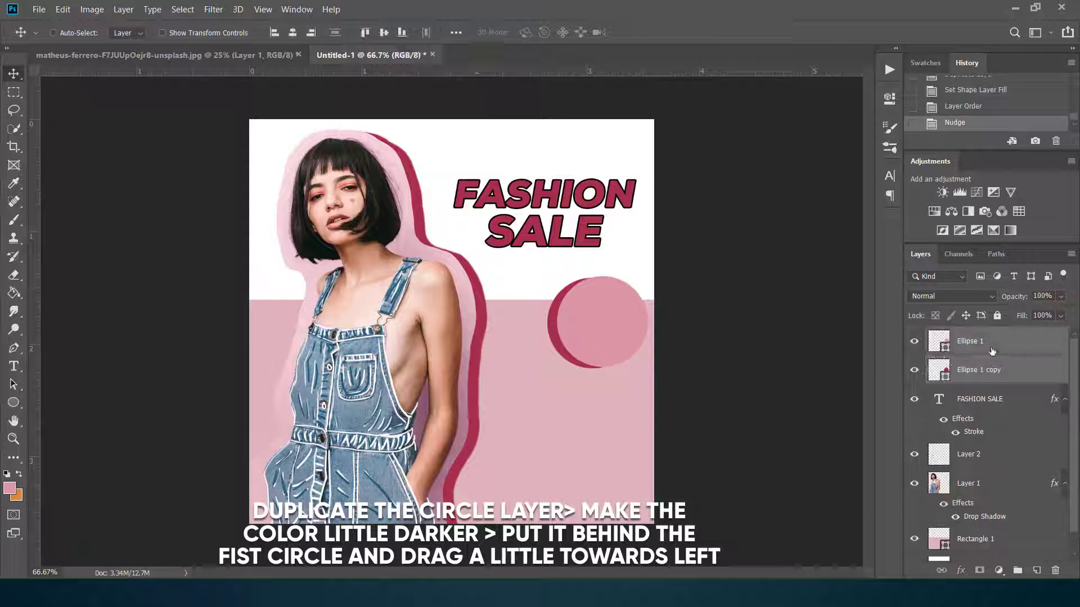
left_click_drag(599, 313, 582, 306)
Add the two-line horizontal text "50% OFF" over the circle on a new layer.
left_click(14, 366)
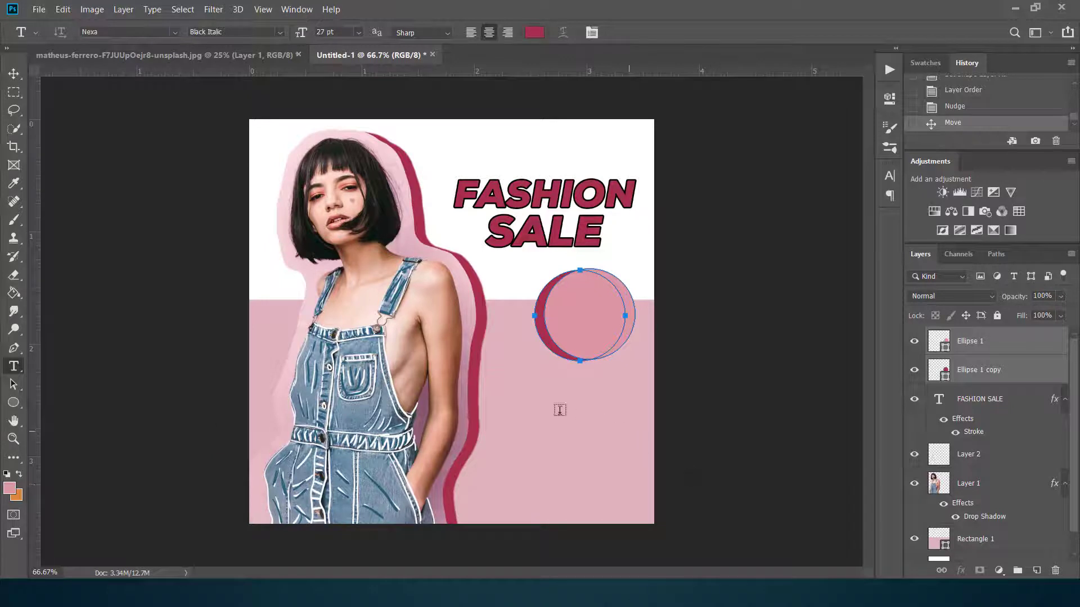
key("ctrl+shift+alt+n")
left_click(567, 306)
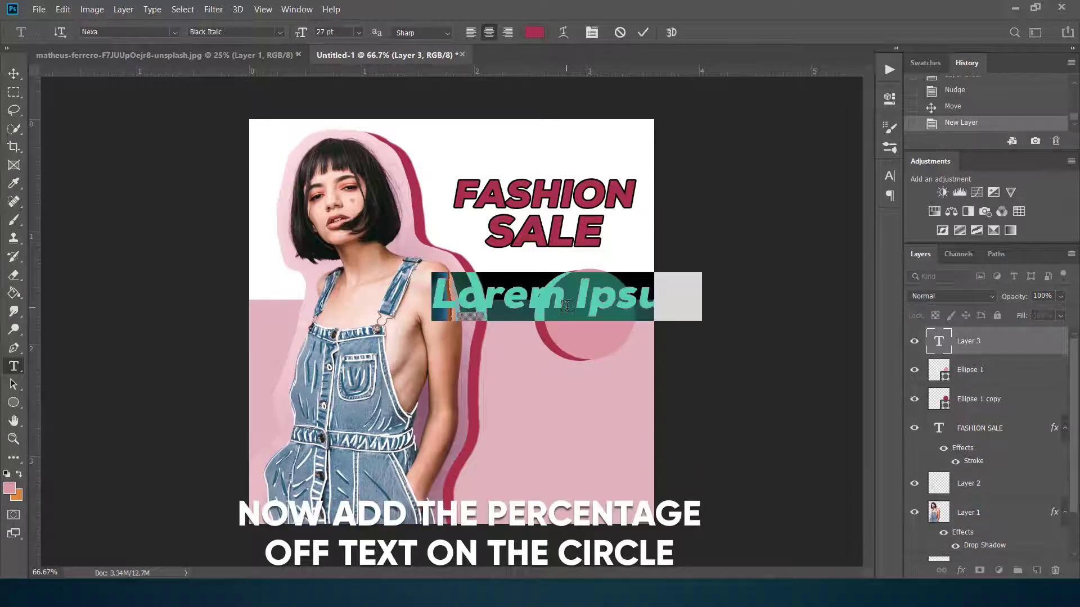
type("5")
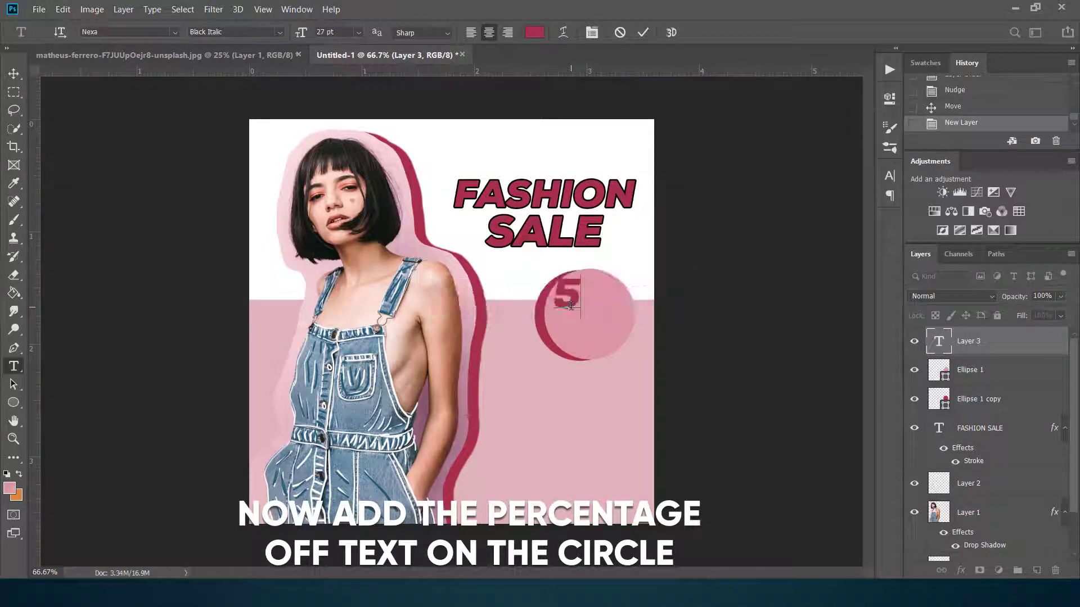
type("0")
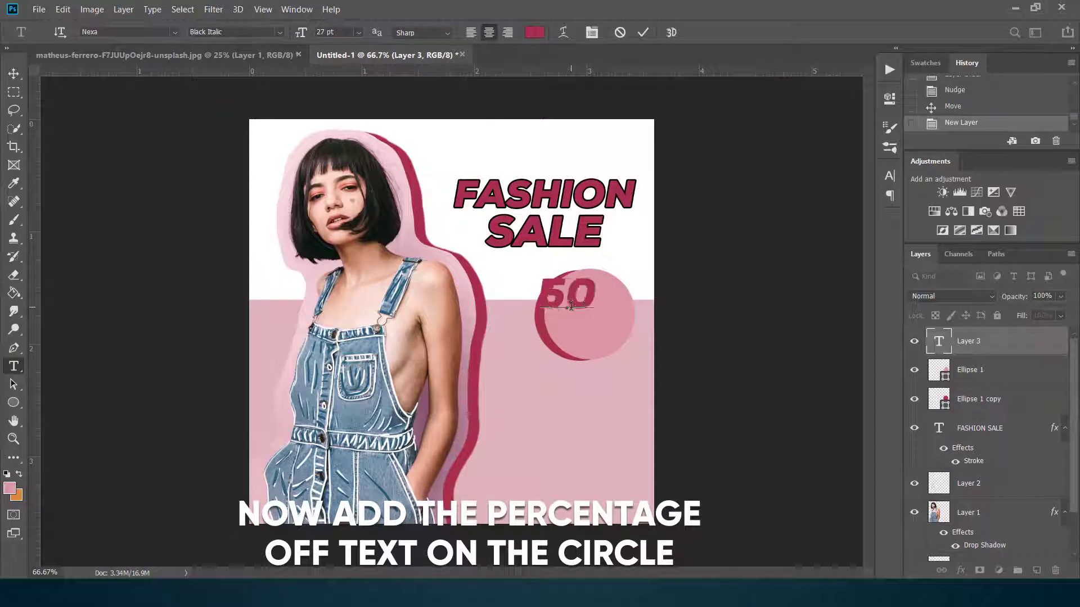
type("% ")
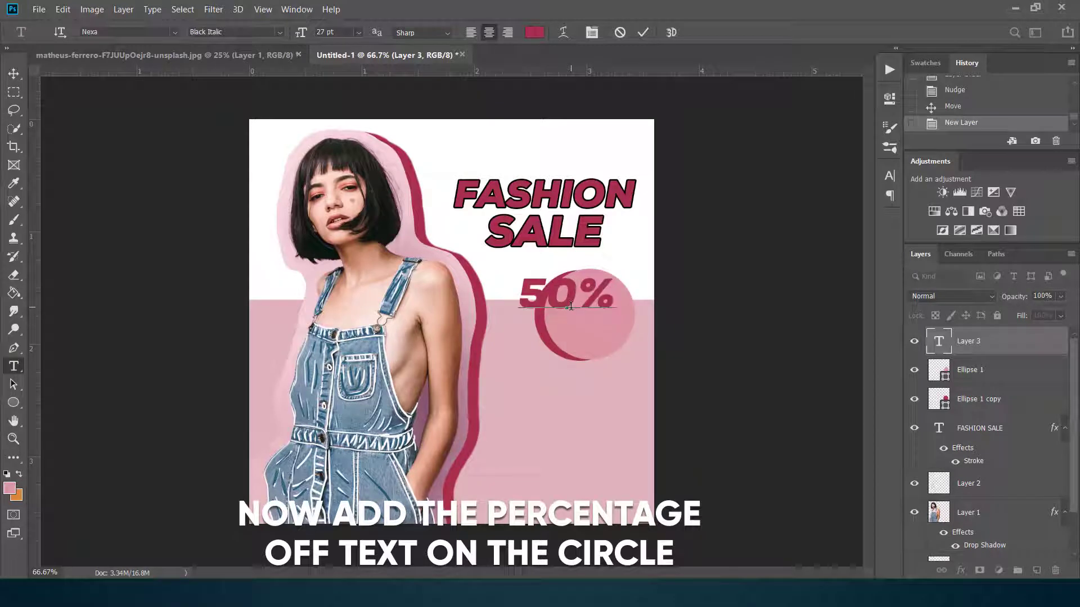
type("OFF")
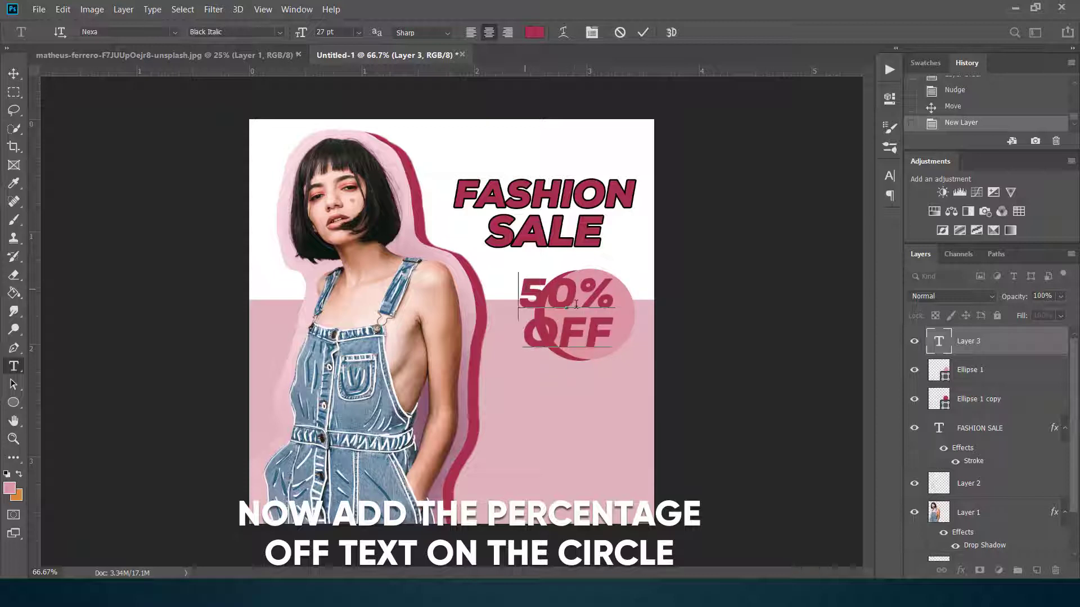
Change the color of all the 50% OFF text to black (000000).
key("ctrl+a")
left_click(533, 33)
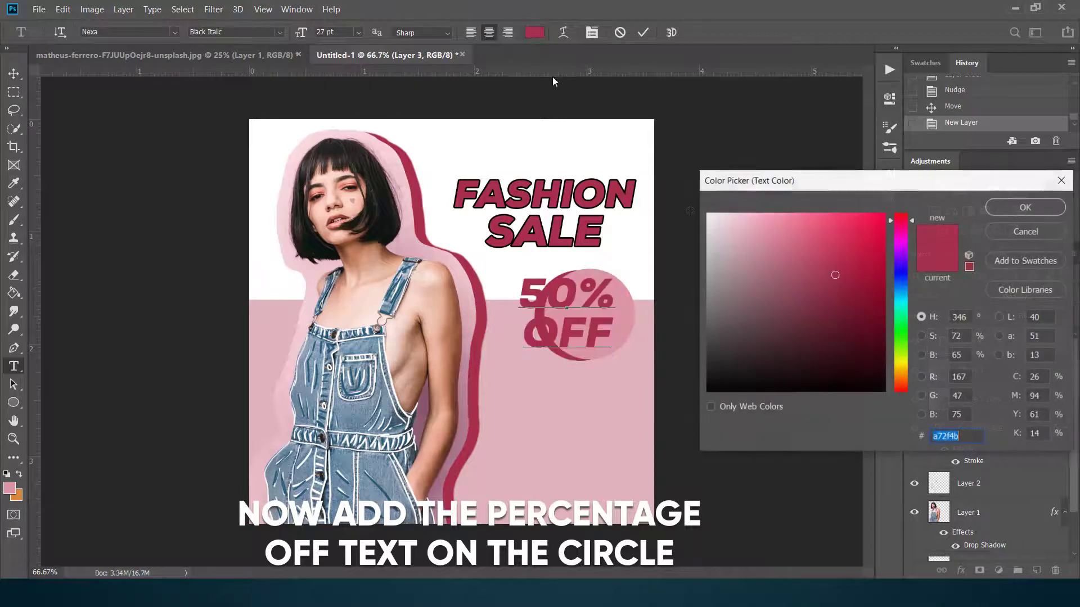
left_click_drag(737, 382, 681, 405)
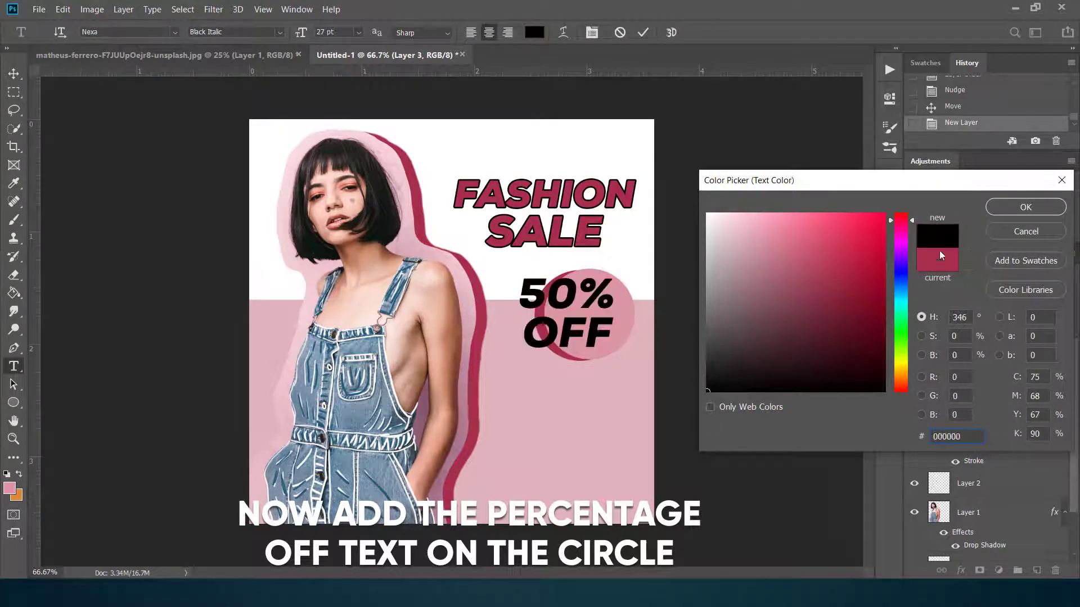
left_click(1012, 207)
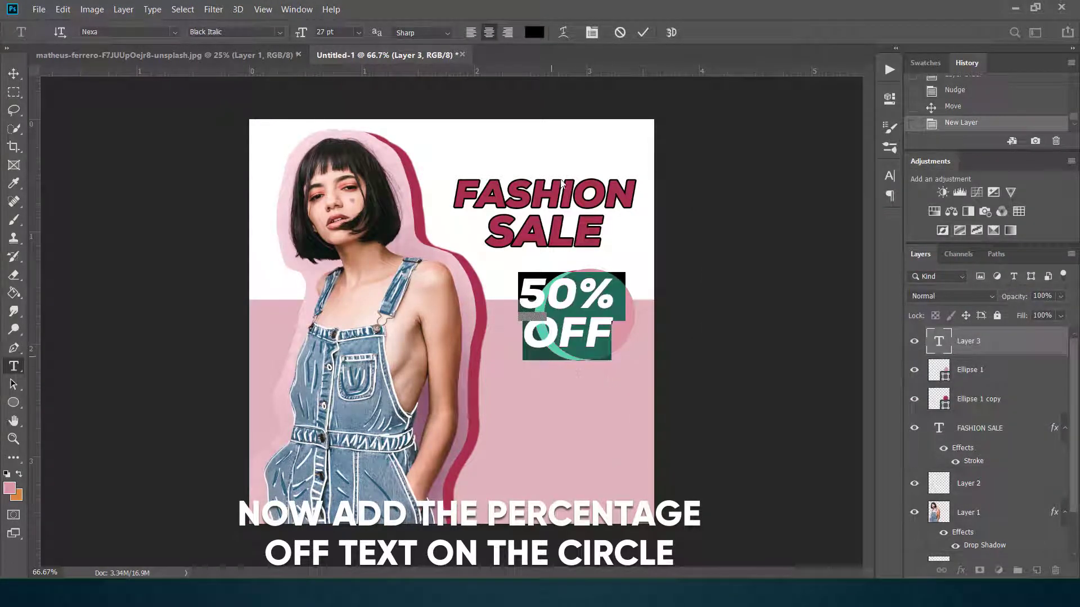
Set the 50% OFF text to 21 pt with 19 pt leading and move it onto the pink circle.
left_click(347, 34)
type("23")
key("Return")
type("21")
key("Return")
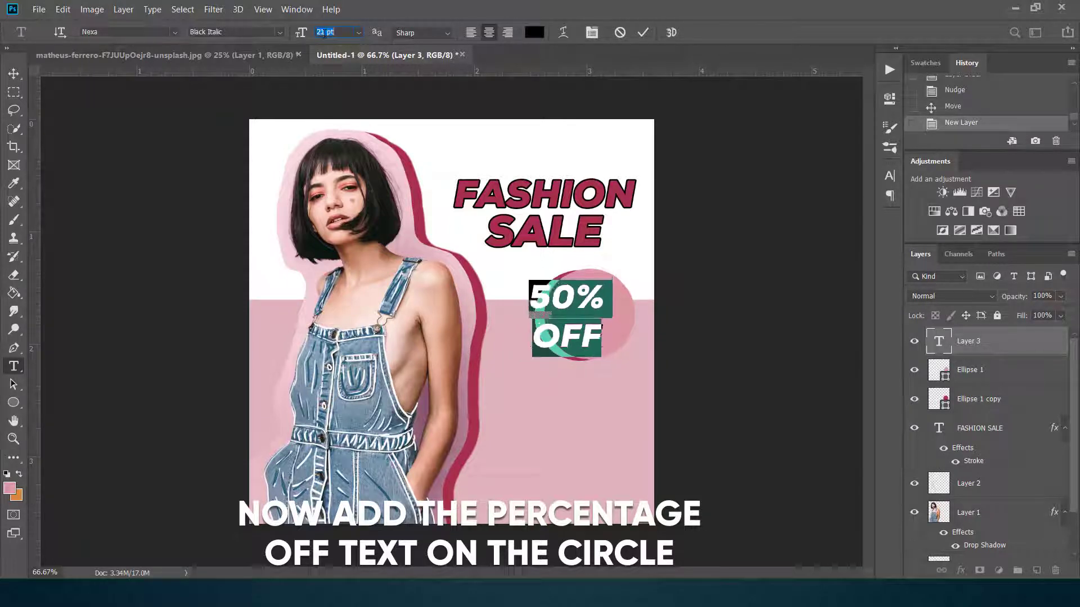
left_click(592, 33)
left_click(843, 211)
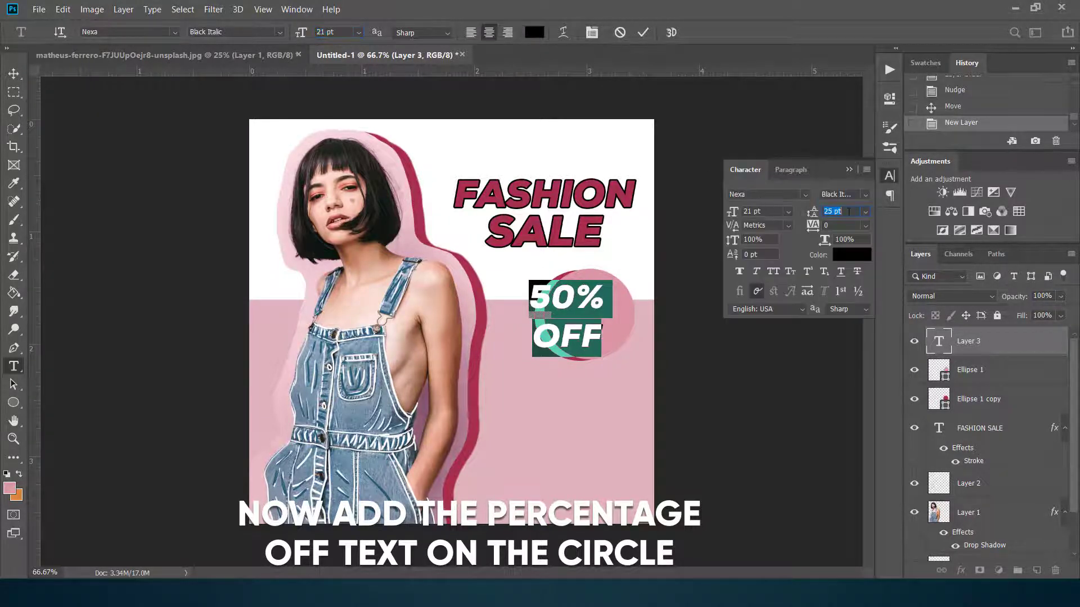
type("19")
key("Return")
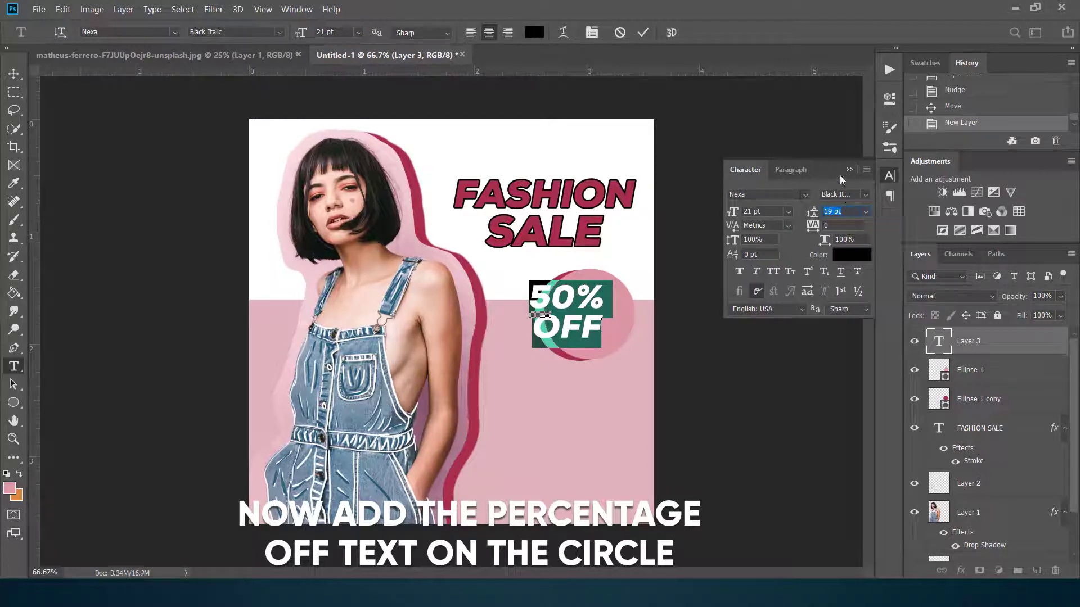
left_click(848, 170)
left_click_drag(582, 362, 606, 366)
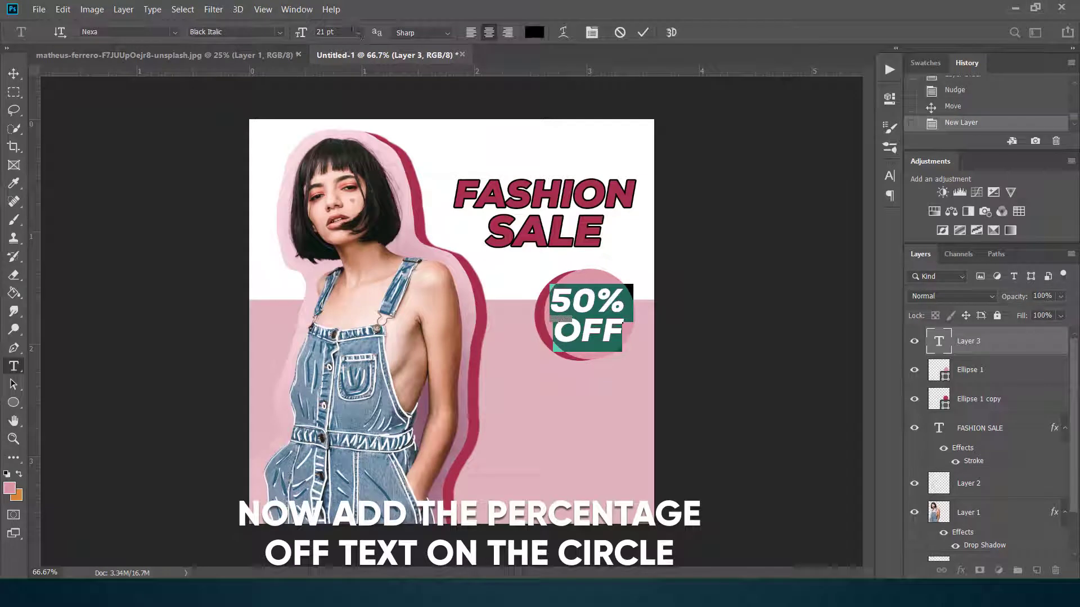
Reduce the 50% OFF text to 19 pt with 17 pt leading and commit it.
left_click_drag(335, 32, 310, 35)
key("Down")
key("Down")
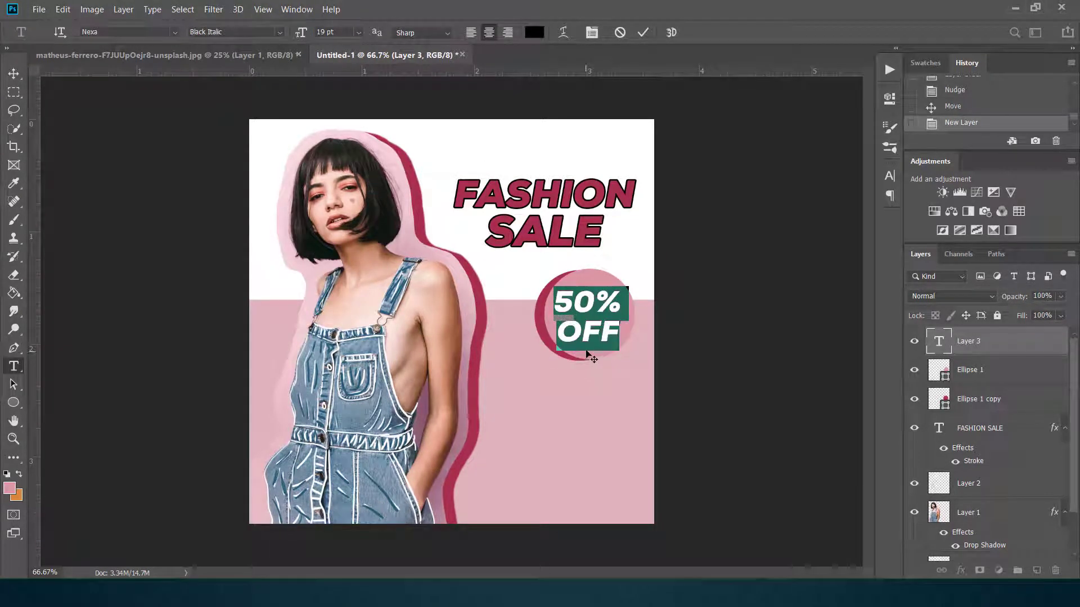
left_click(592, 33)
key("Down")
key("Down")
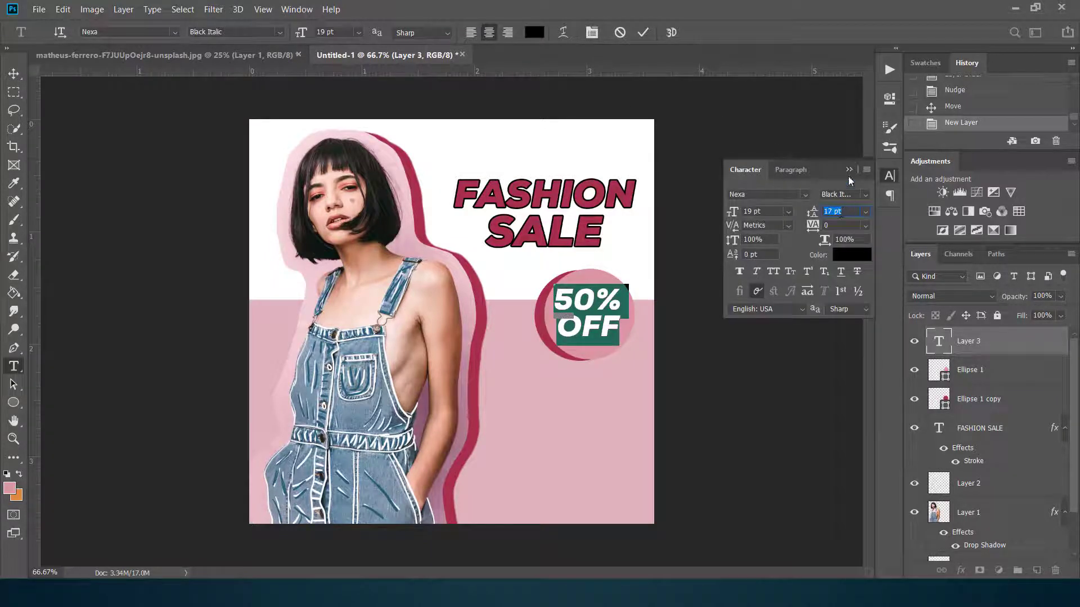
left_click(849, 170)
left_click(644, 33)
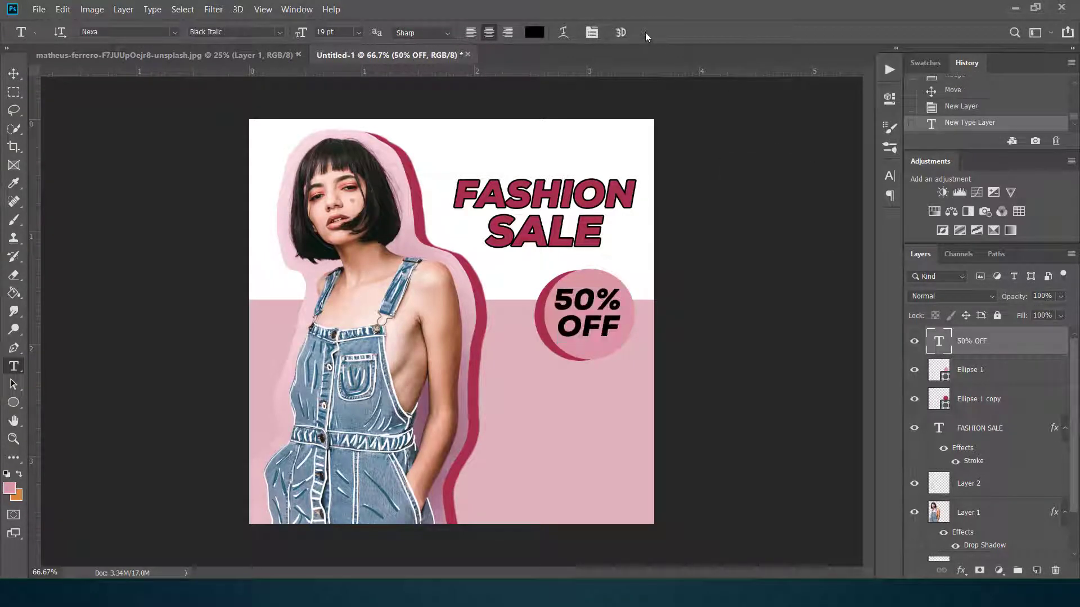
Nudge the 50% OFF text slightly down to center it vertically in the circle.
left_click(13, 74)
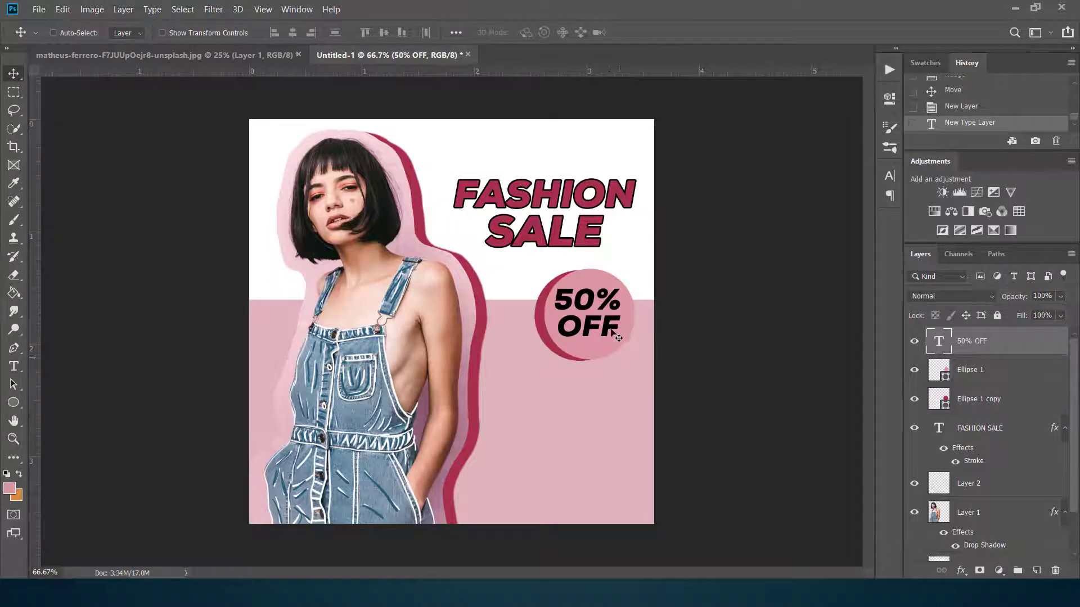
key("Down")
key("Down")
key("Down")
key("Down")
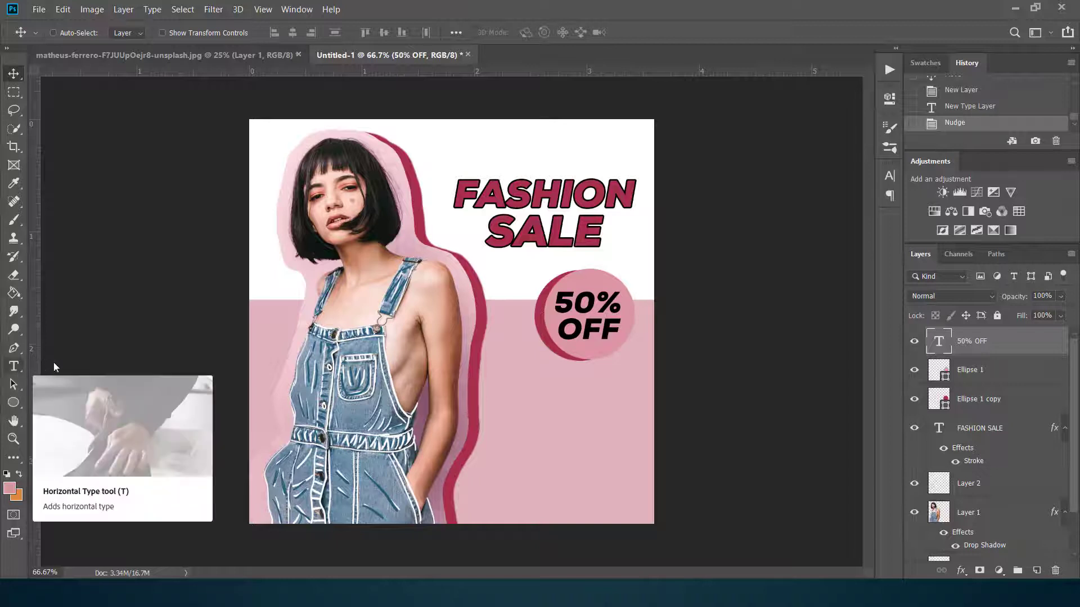
Add the text line "GRAB YOUR FAVS NOW" across the model's waist and move it right so it fits inside the canvas.
left_click(14, 366)
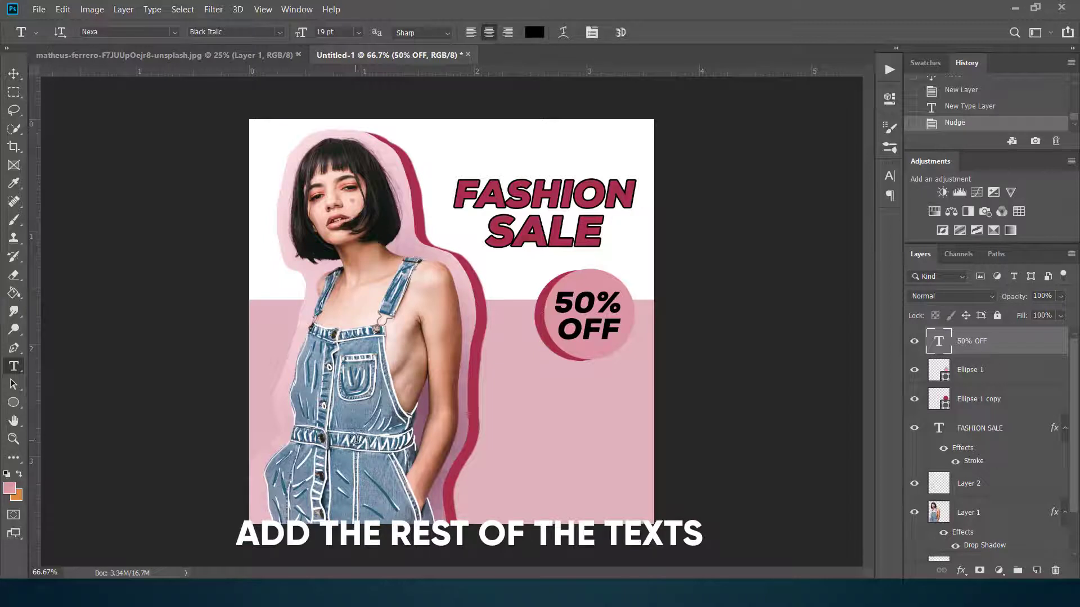
left_click(356, 438)
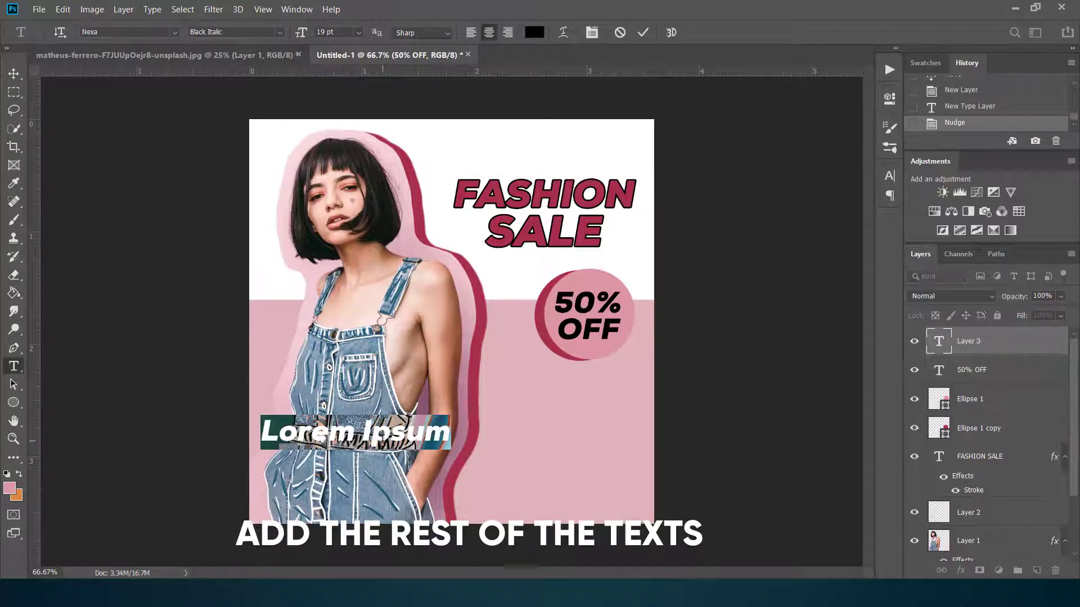
type("GRA")
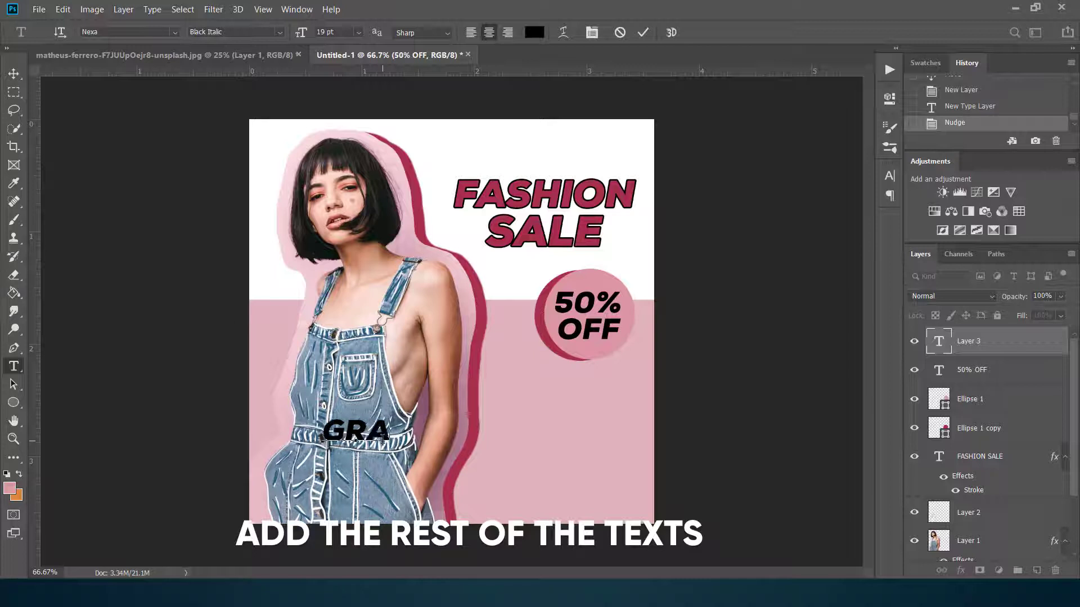
type("B YOU")
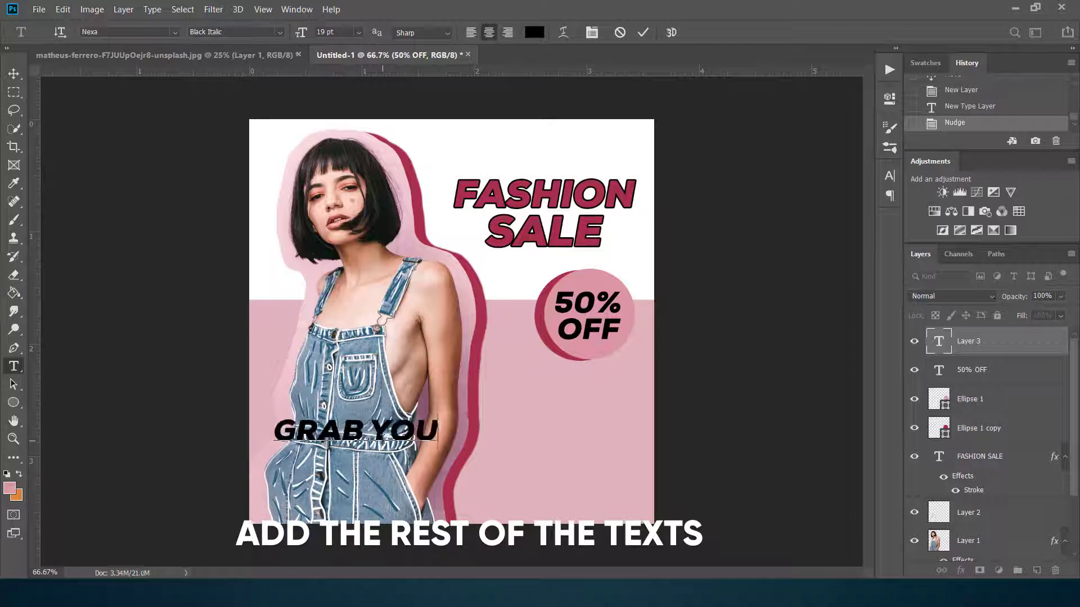
type("R FA")
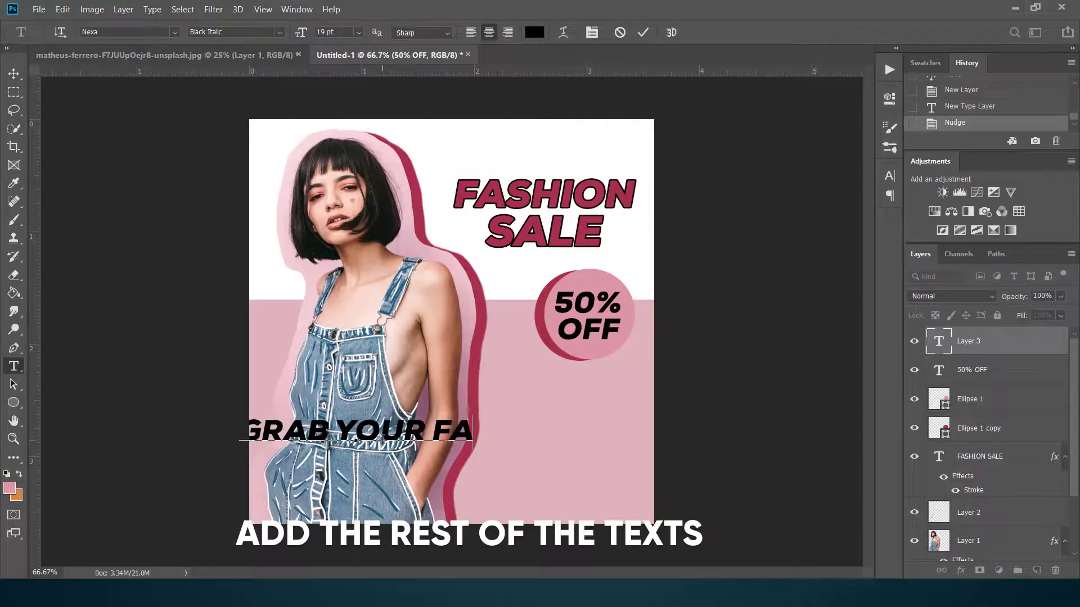
type("VS NOW")
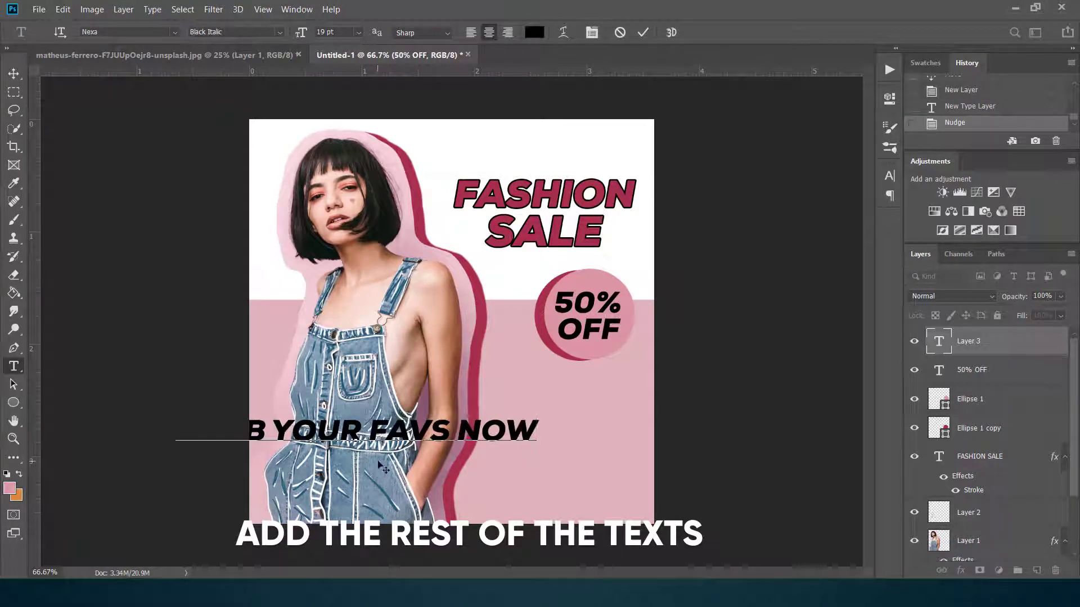
left_click_drag(383, 467, 492, 474)
Set the GRAB YOUR FAVS NOW text to 17 pt and shift it slightly right and up.
left_click_drag(289, 438, 692, 444)
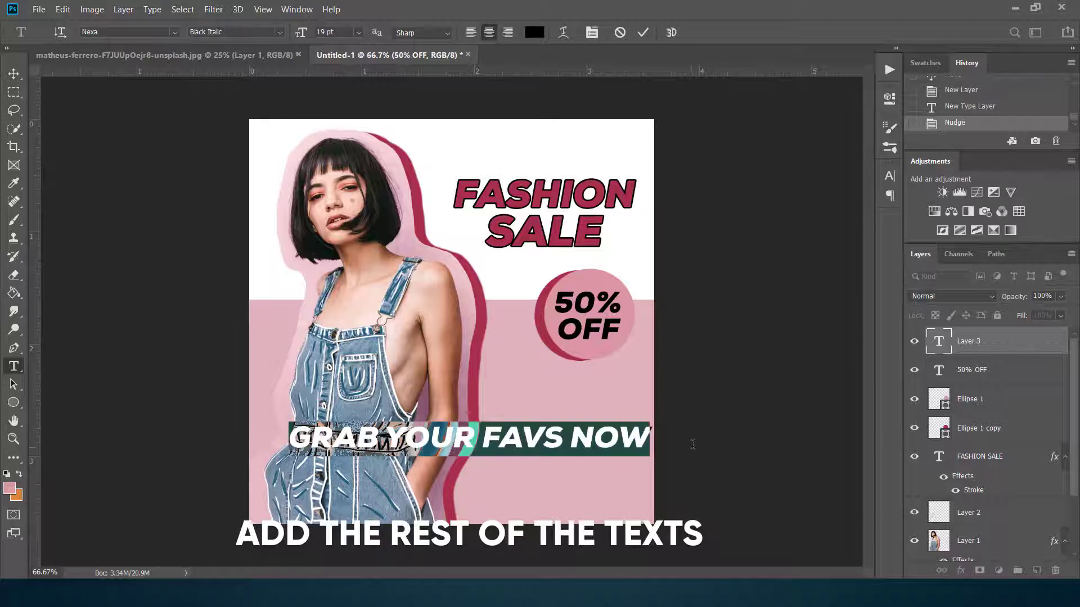
left_click(338, 32)
key("Down")
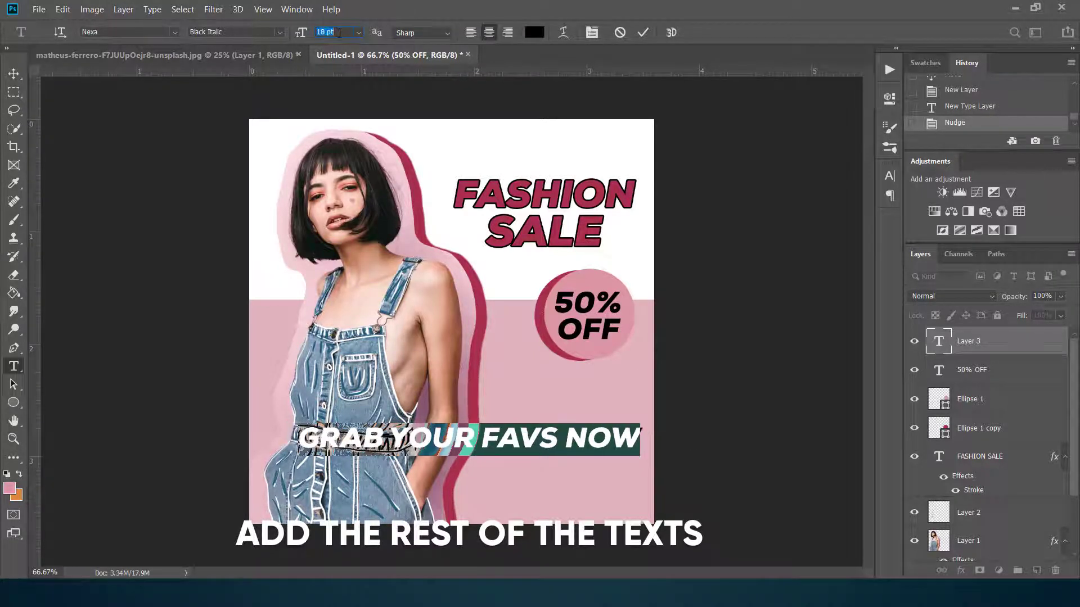
key("Down")
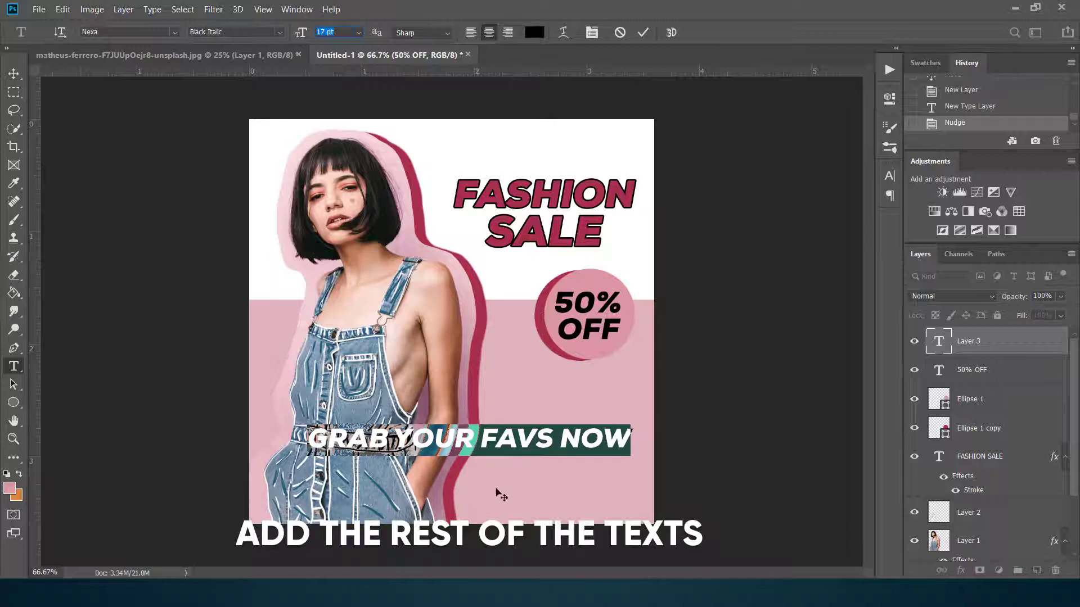
left_click_drag(496, 485, 507, 485)
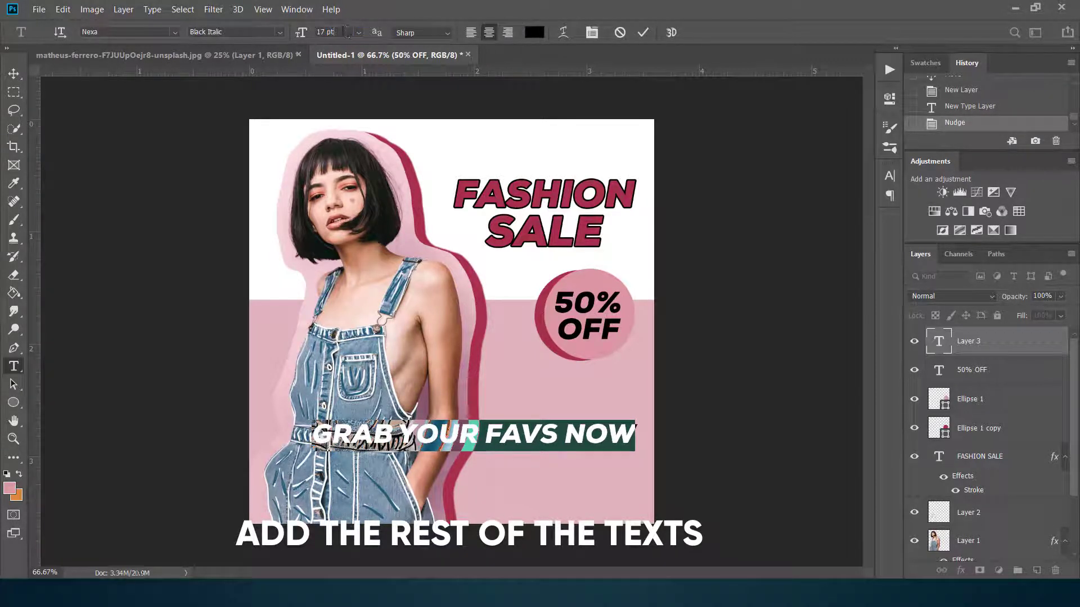
Reduce the tagline text to 15 pt and move it a little further right.
left_click(329, 32)
key("Down")
key("Down")
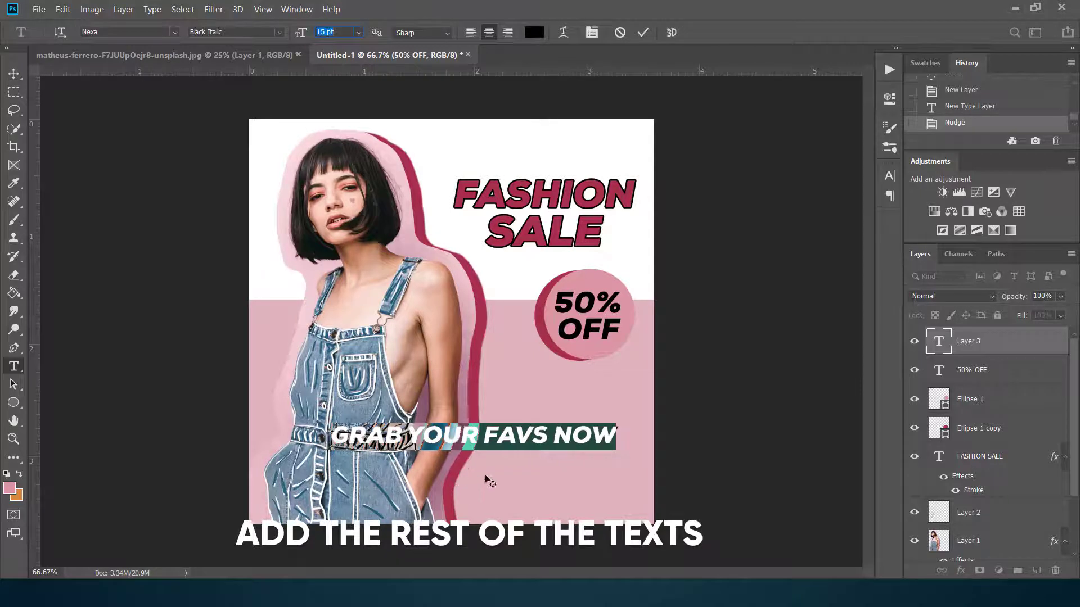
left_click_drag(493, 468, 506, 466)
Set the tagline text to 16 pt, shift it slightly up and commit it.
left_click_drag(360, 29, 348, 30)
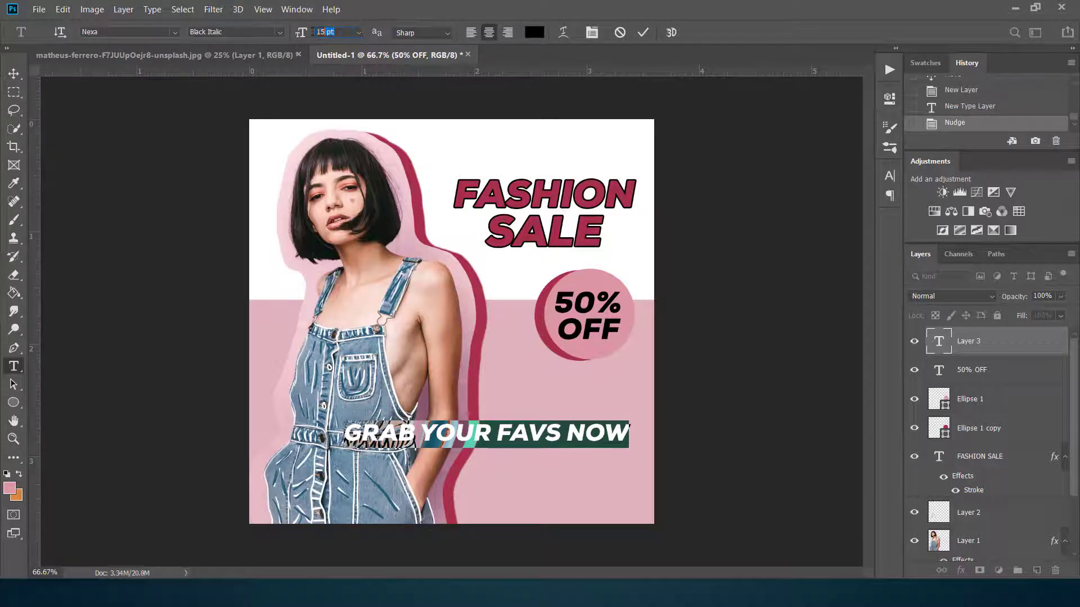
key("Up")
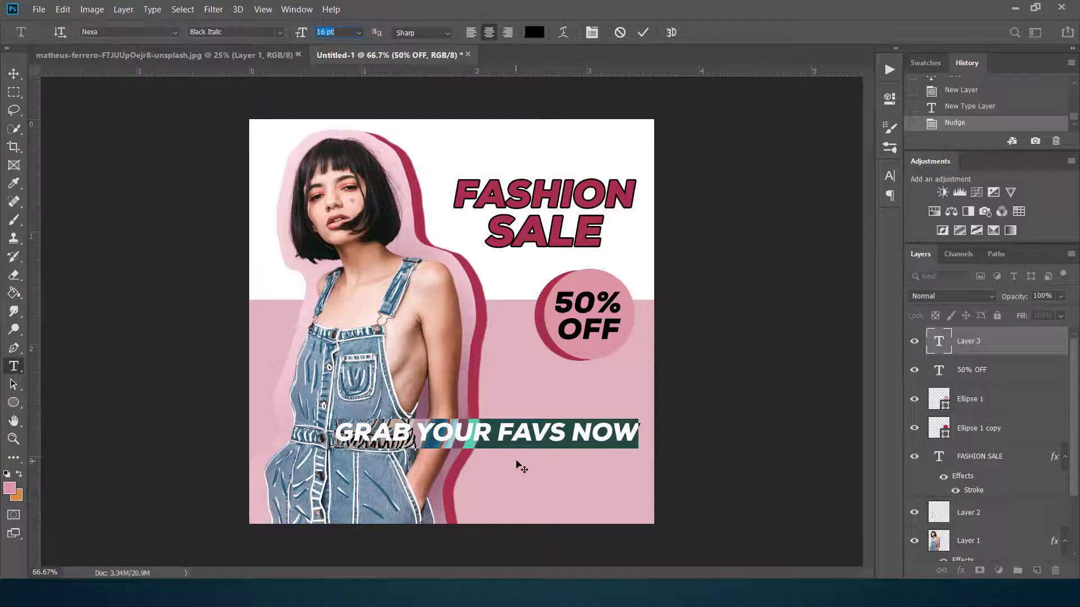
key("ctrl+shift+Up")
key("Return")
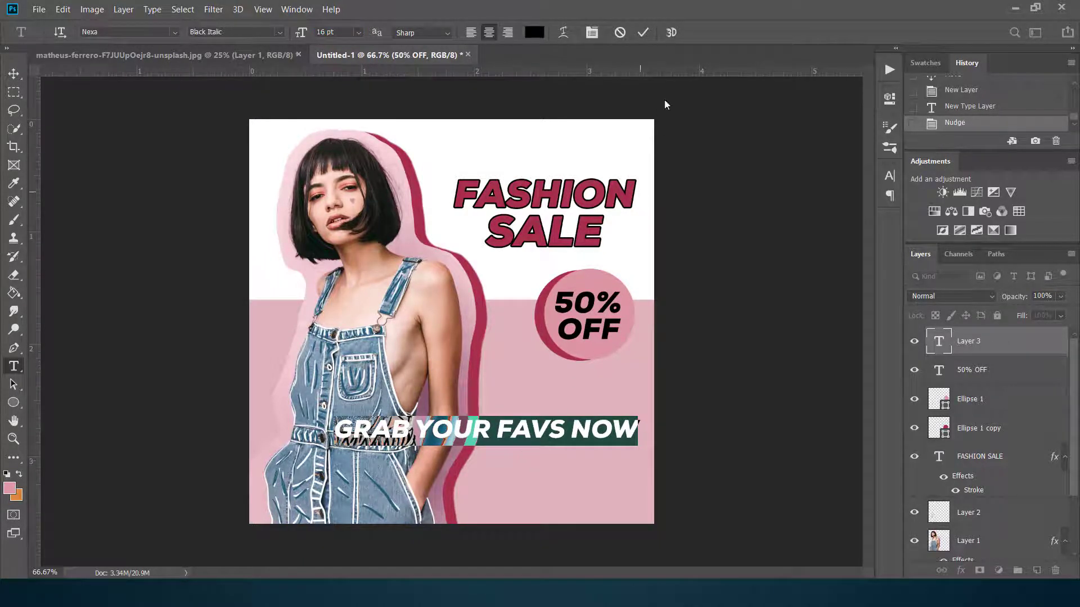
left_click(644, 32)
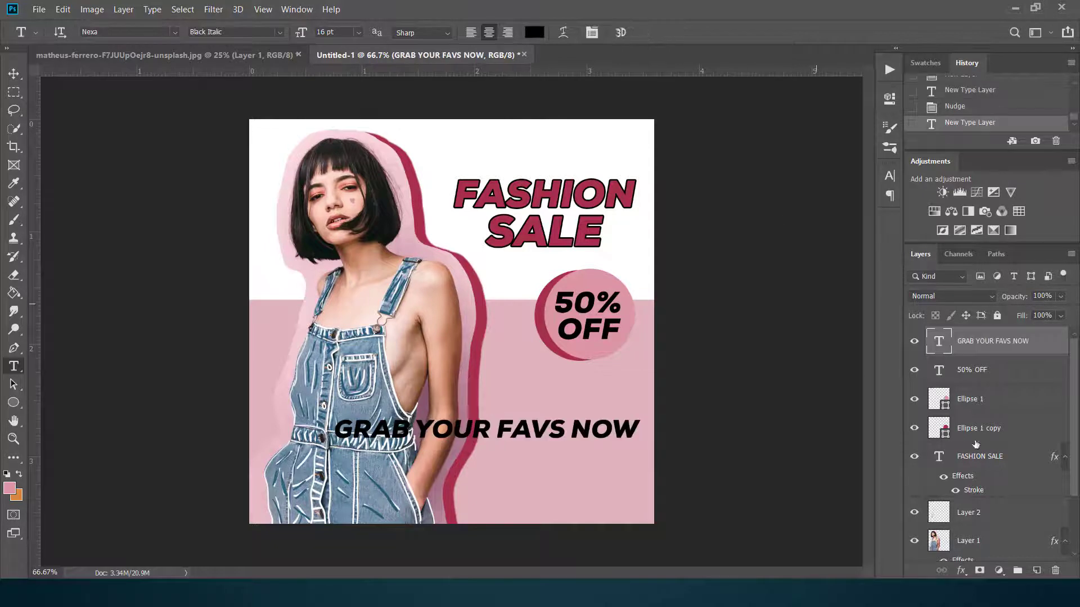
Create a new empty layer and place it directly beneath the GRAB YOUR FAVS NOW text layer.
left_click(1039, 572)
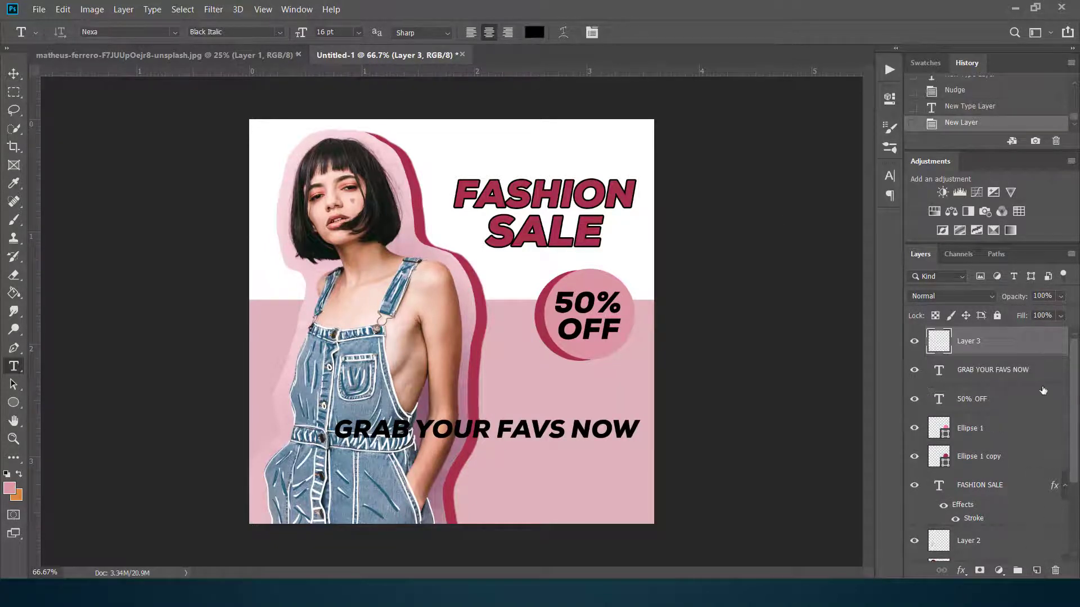
left_click_drag(1041, 351, 1045, 382)
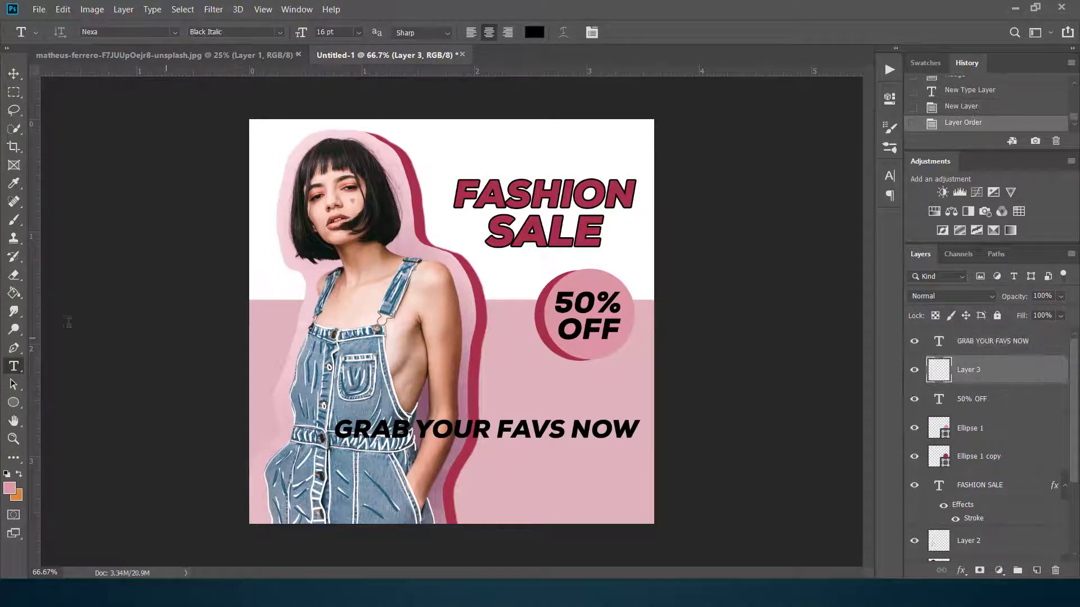
Draw a rectangle about 847 × 75 px behind the GRAB YOUR FAVS NOW text and fill it with the recently used dark blue.
left_click(14, 405)
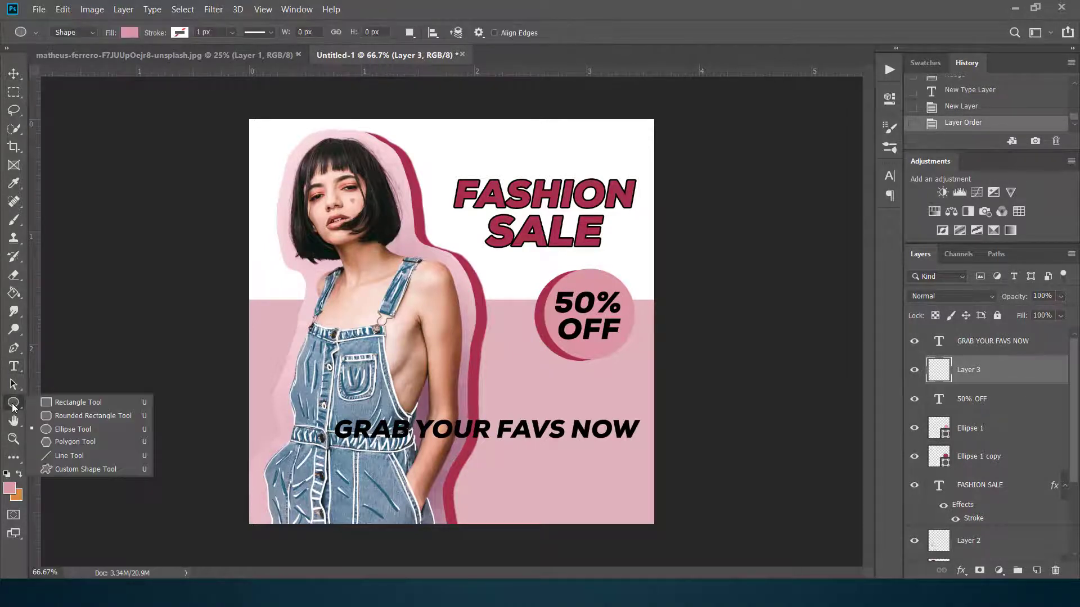
left_click(54, 408)
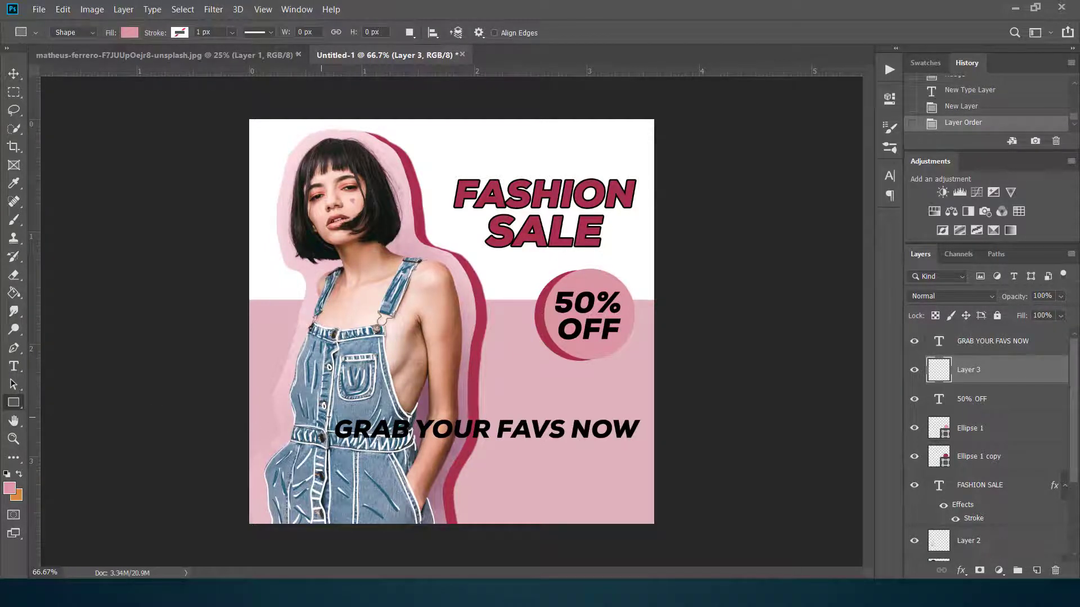
left_click_drag(327, 416, 644, 443)
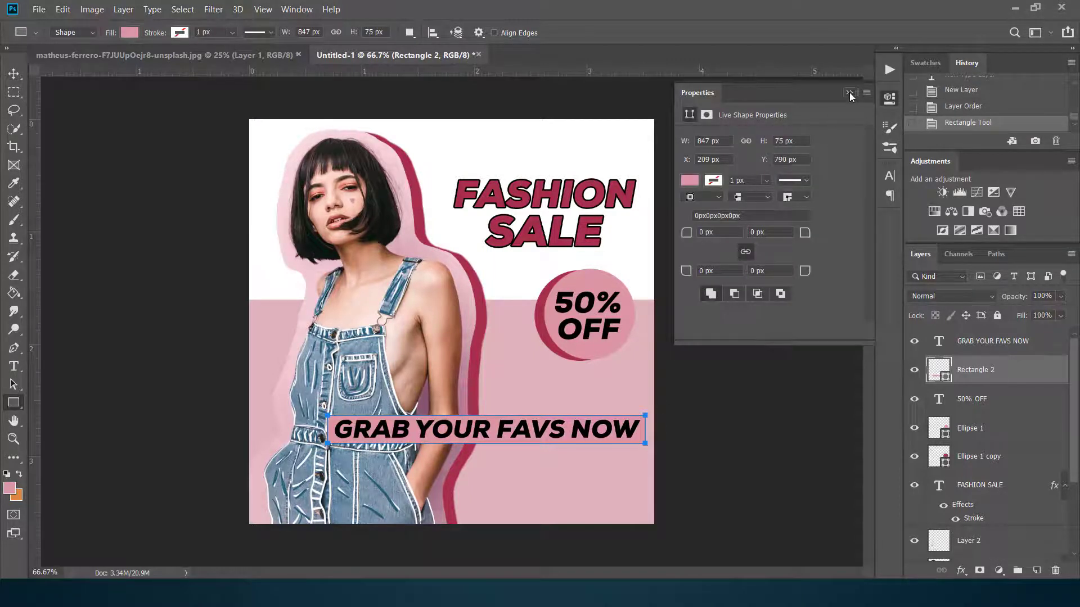
left_click(850, 94)
left_click(130, 32)
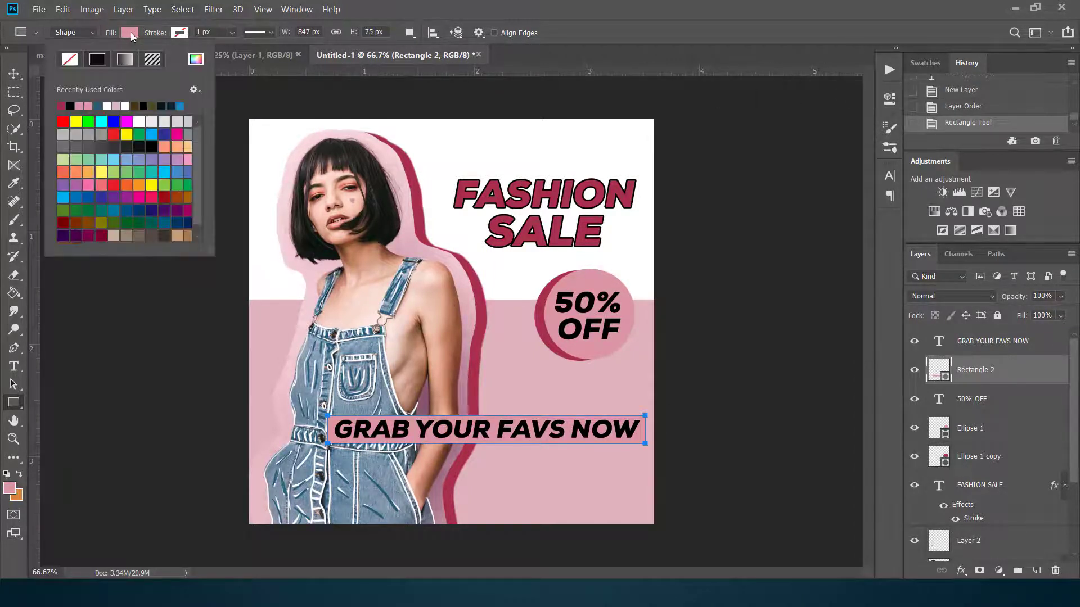
left_click(100, 105)
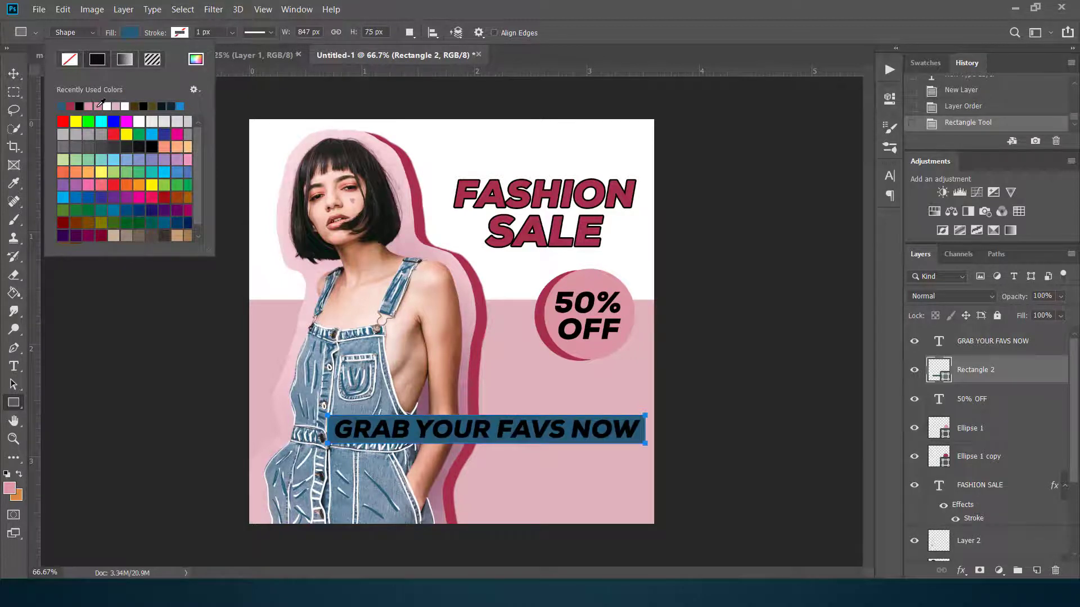
left_click(14, 73)
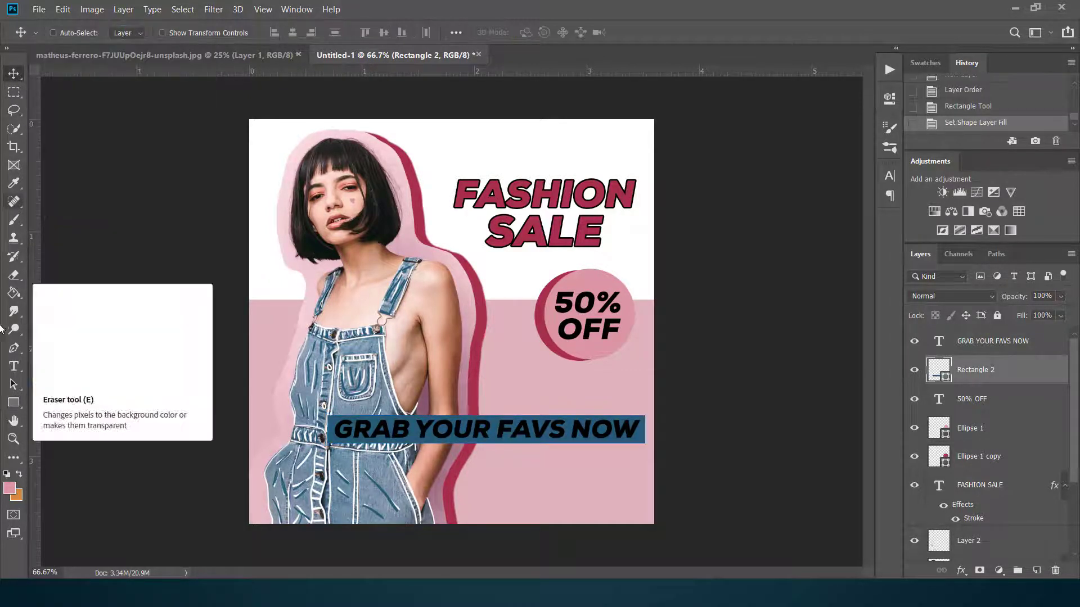
Recolour the GRAB YOUR FAVS NOW text to white (ffffff) and commit the change.
left_click(14, 367)
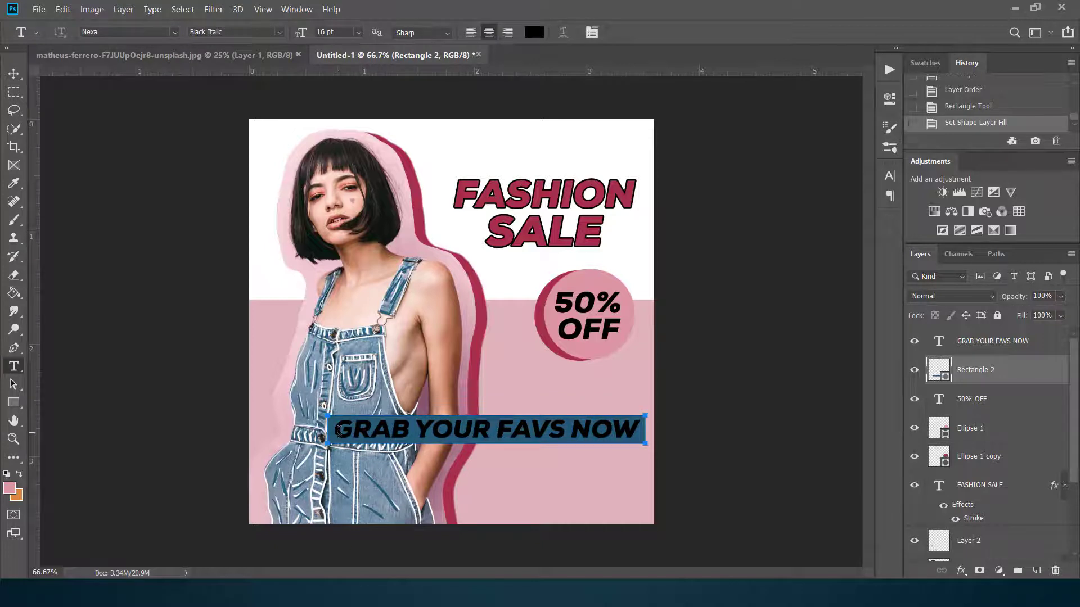
left_click(339, 431)
left_click_drag(336, 430, 638, 429)
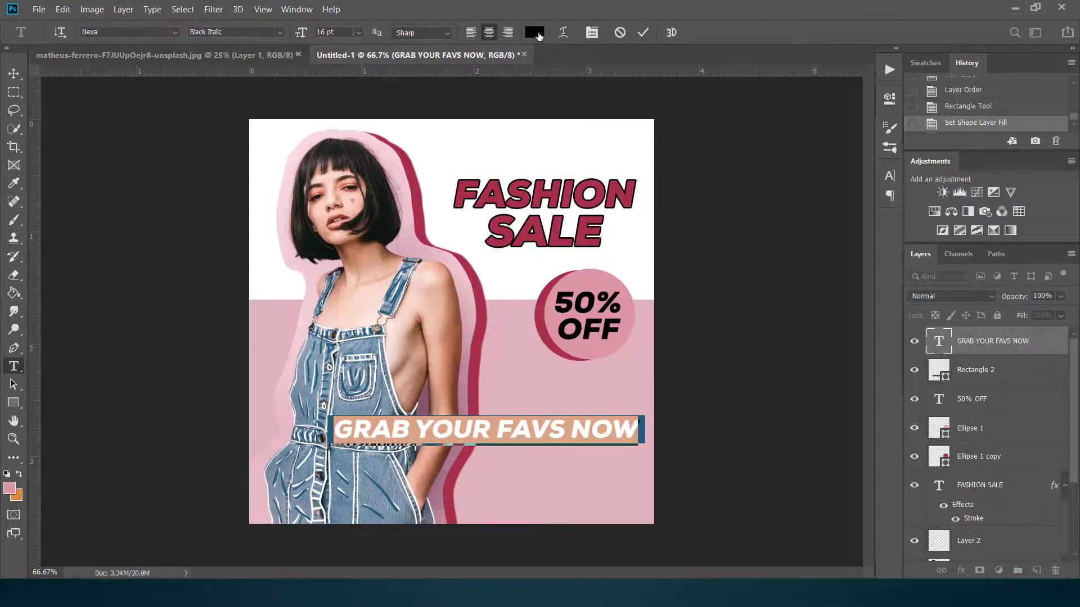
left_click(534, 33)
left_click(708, 215)
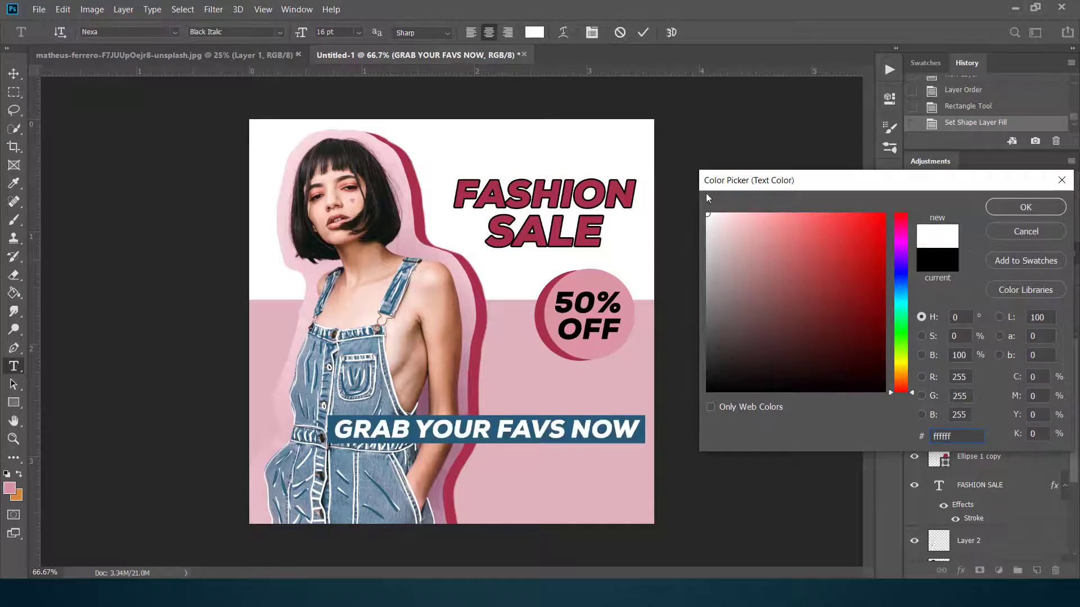
left_click(1026, 207)
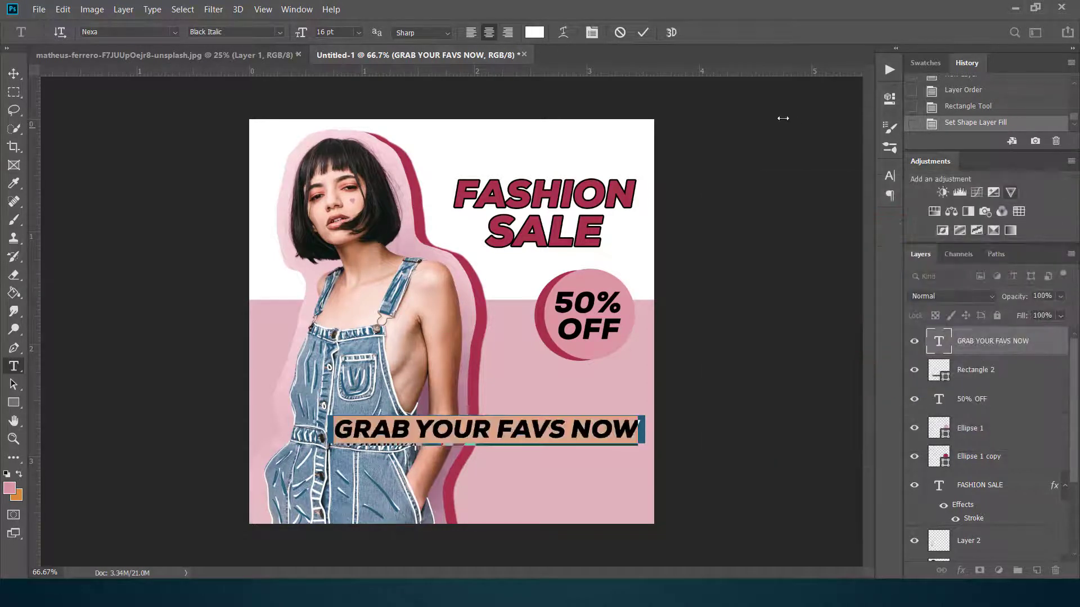
left_click(644, 32)
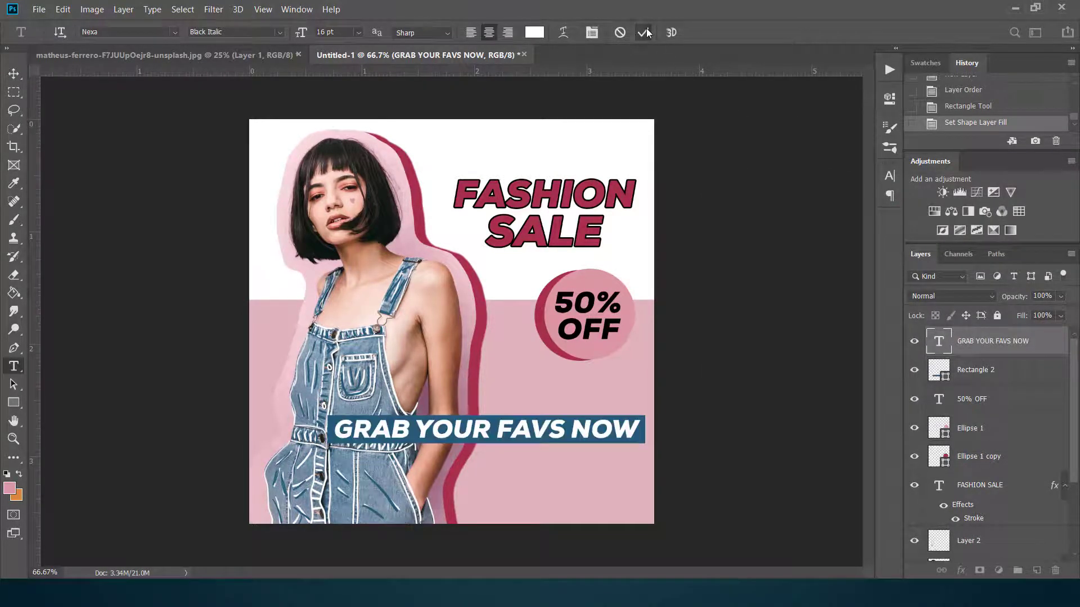
Stretch the blue rectangle behind the tagline upward to about 114.67% height and nudge it slightly down.
left_click(1012, 377)
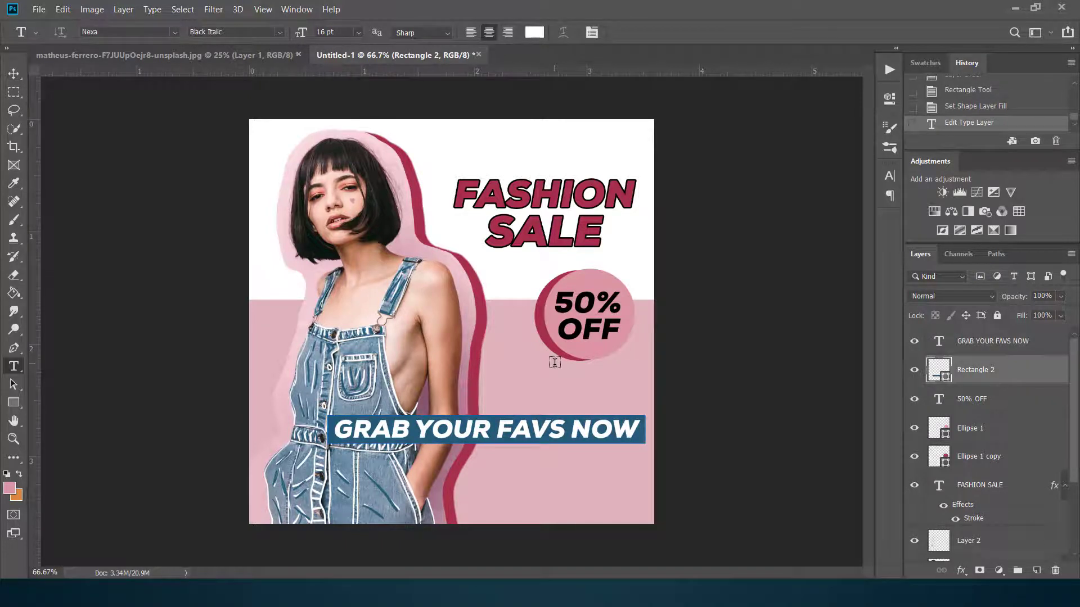
key("ctrl+t")
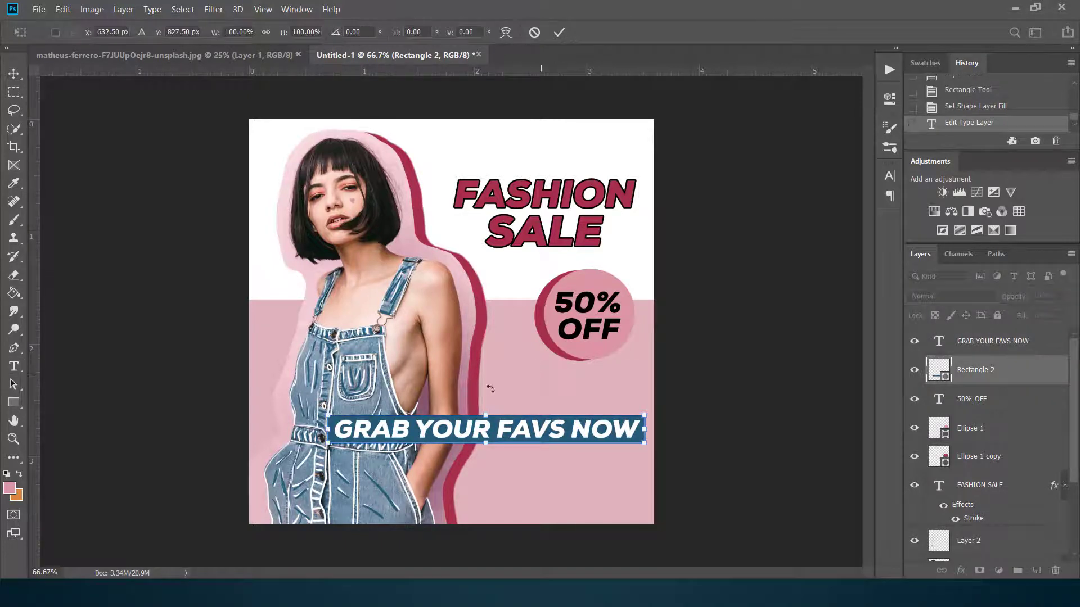
left_click_drag(486, 416, 487, 412)
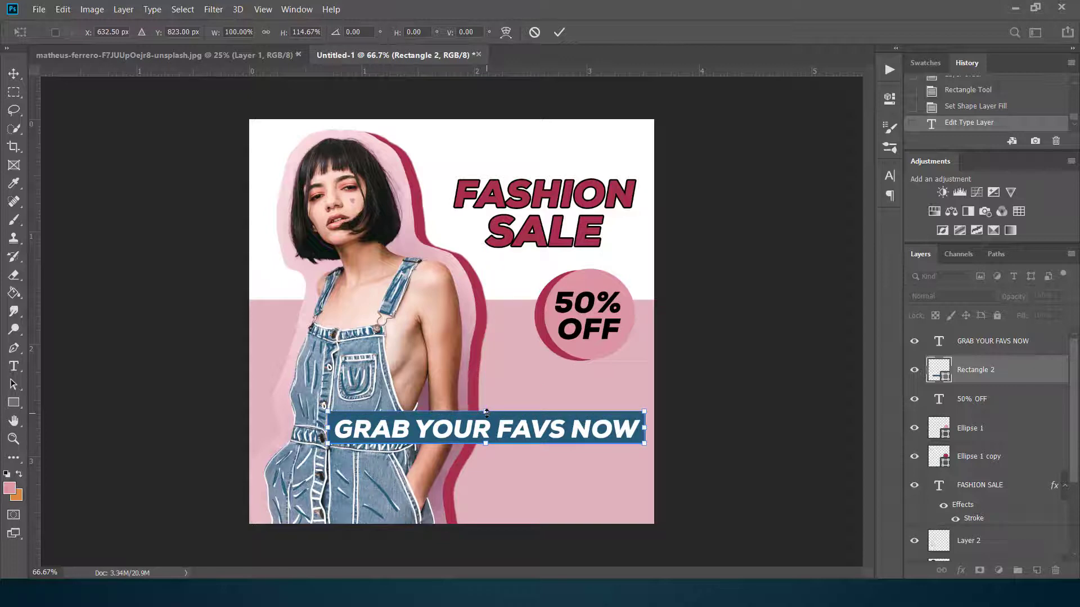
left_click(559, 32)
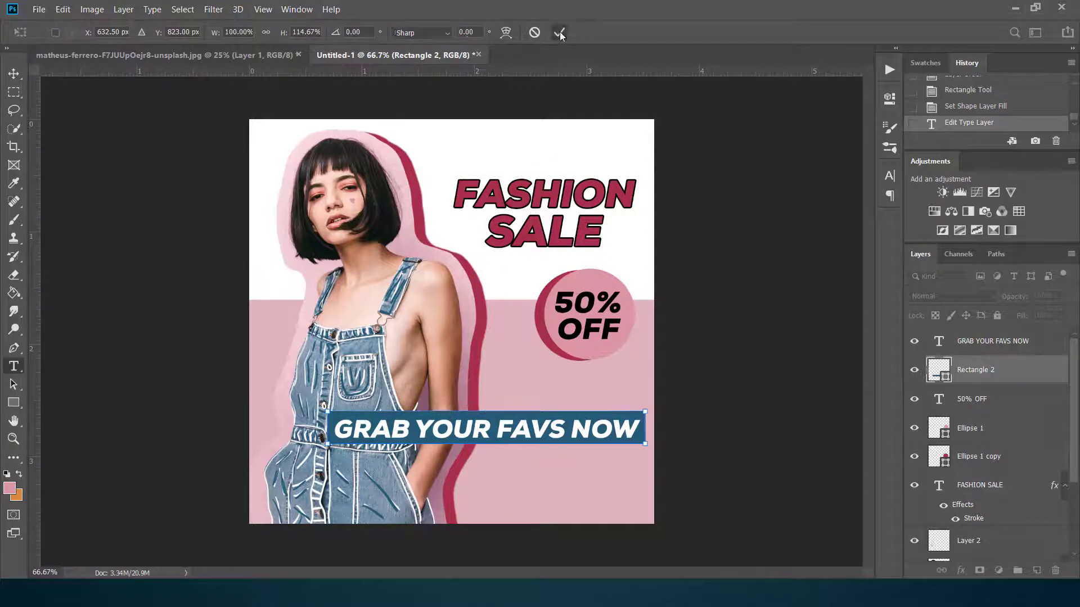
key("v")
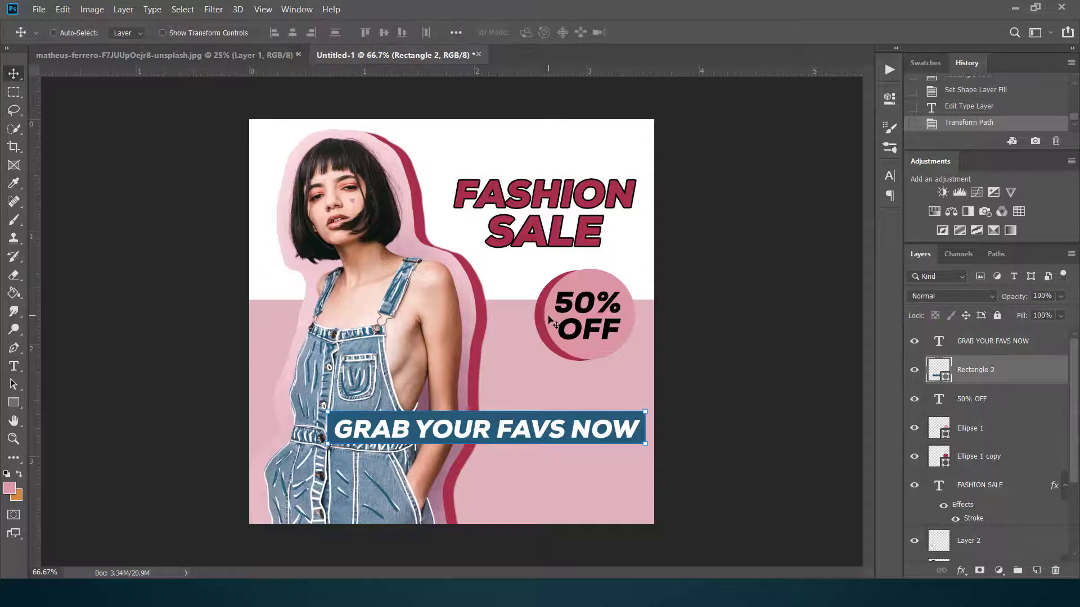
key("Down")
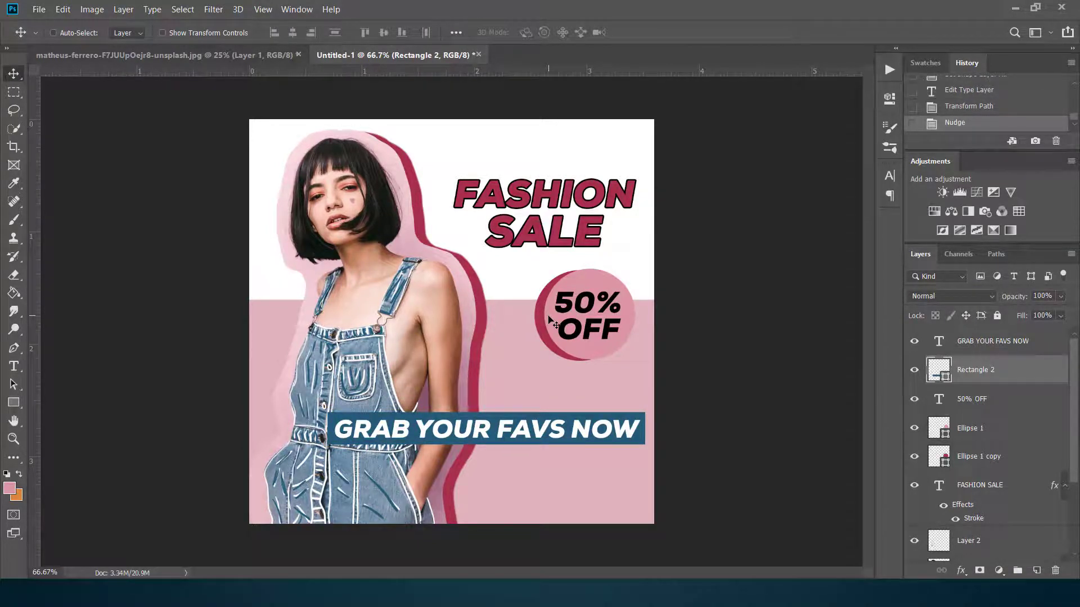
left_click(14, 368)
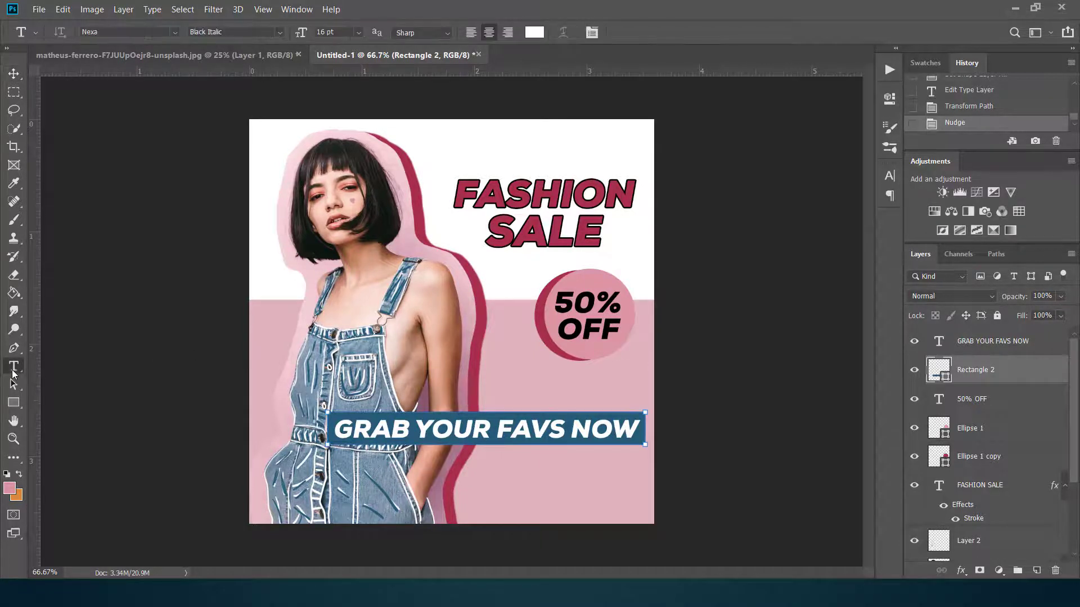
left_click(1050, 341)
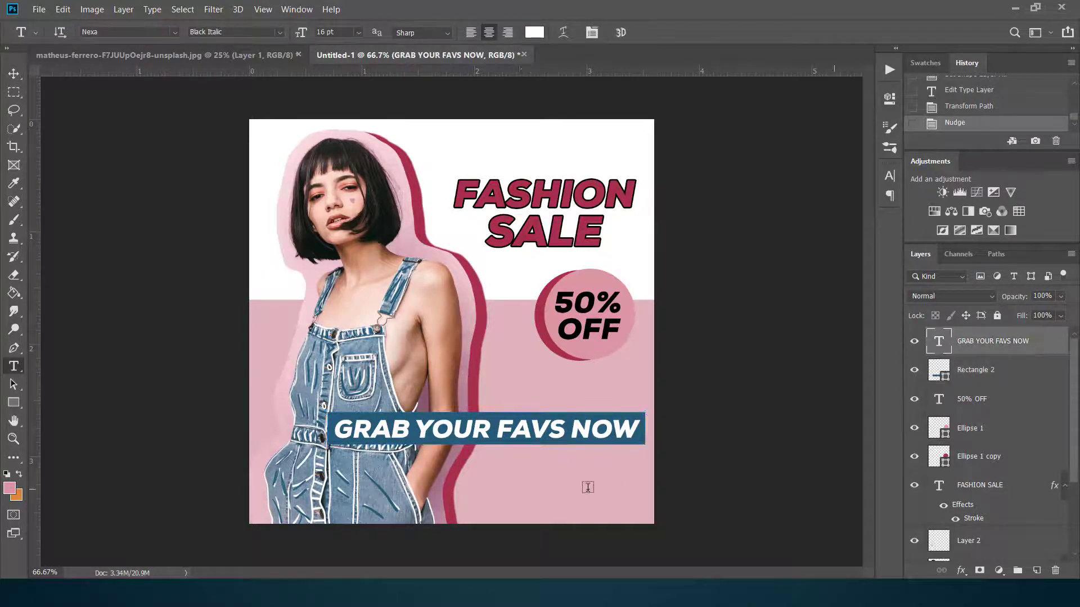
left_click(495, 493)
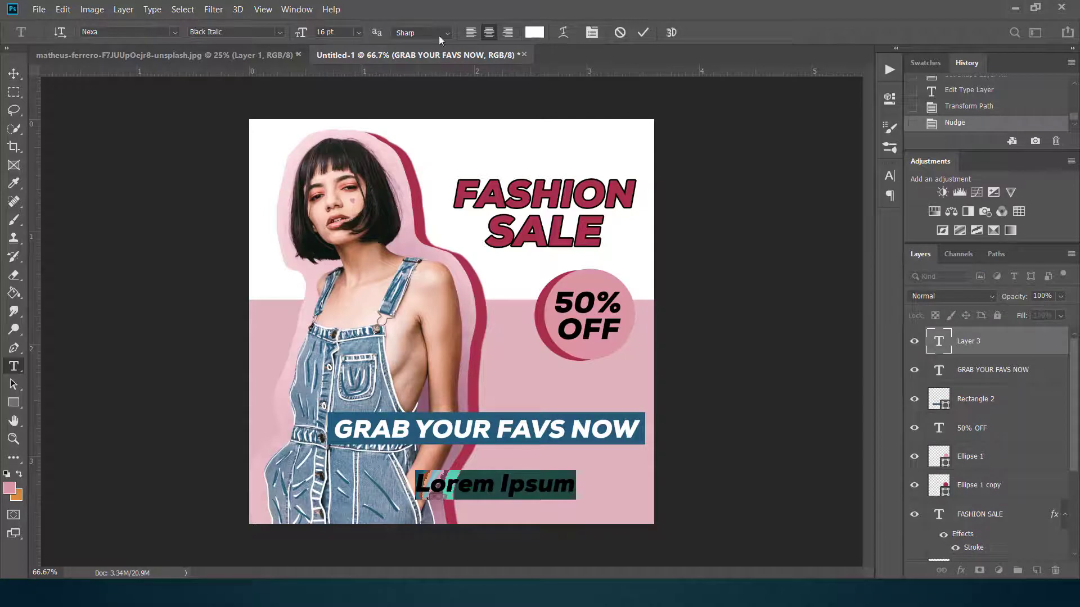
left_click(360, 34)
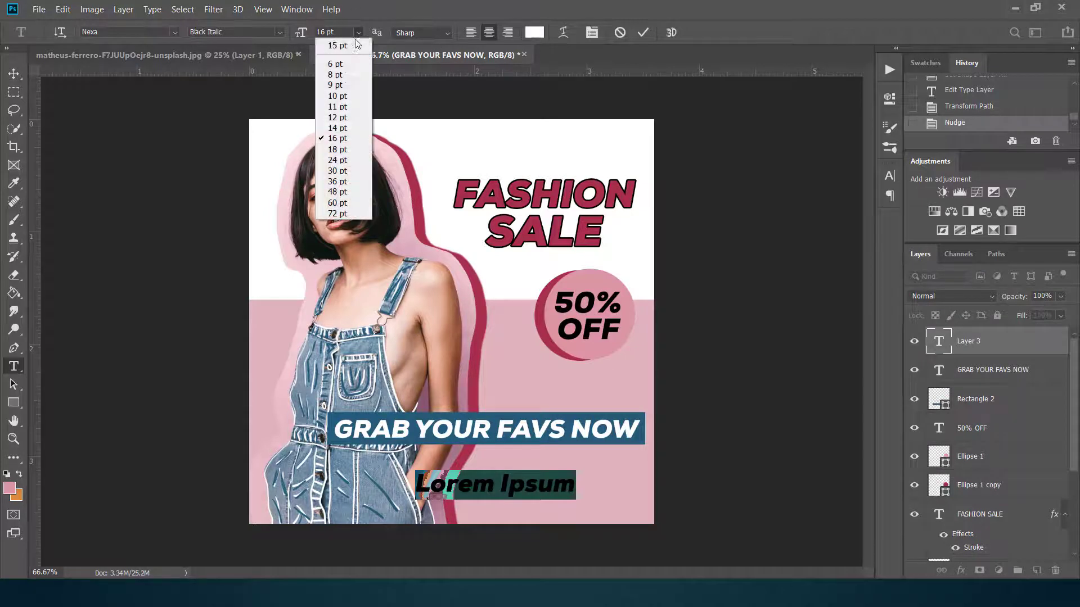
left_click(342, 103)
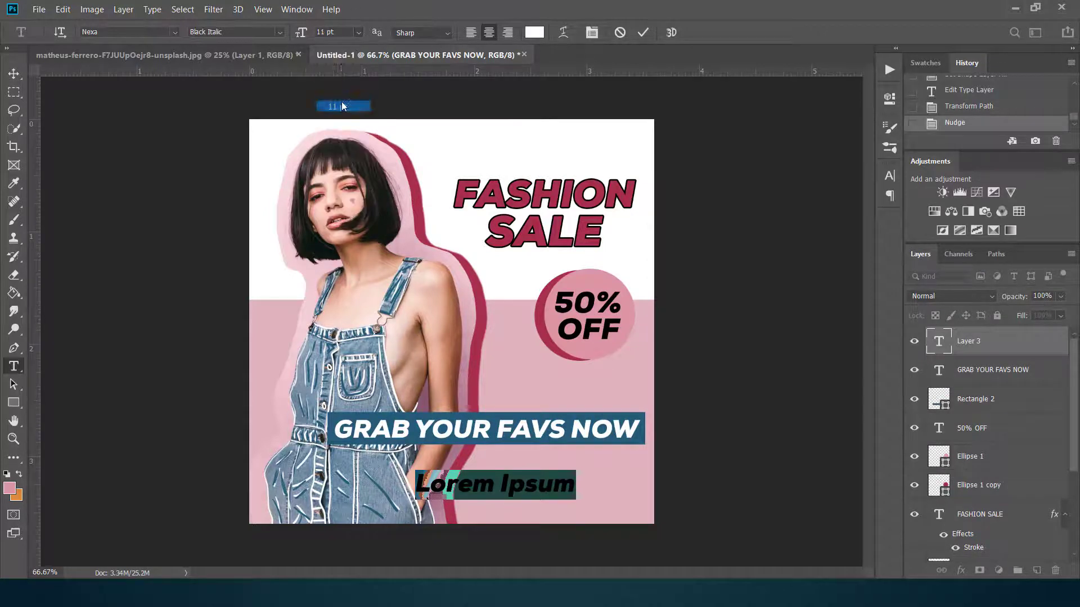
left_click(280, 32)
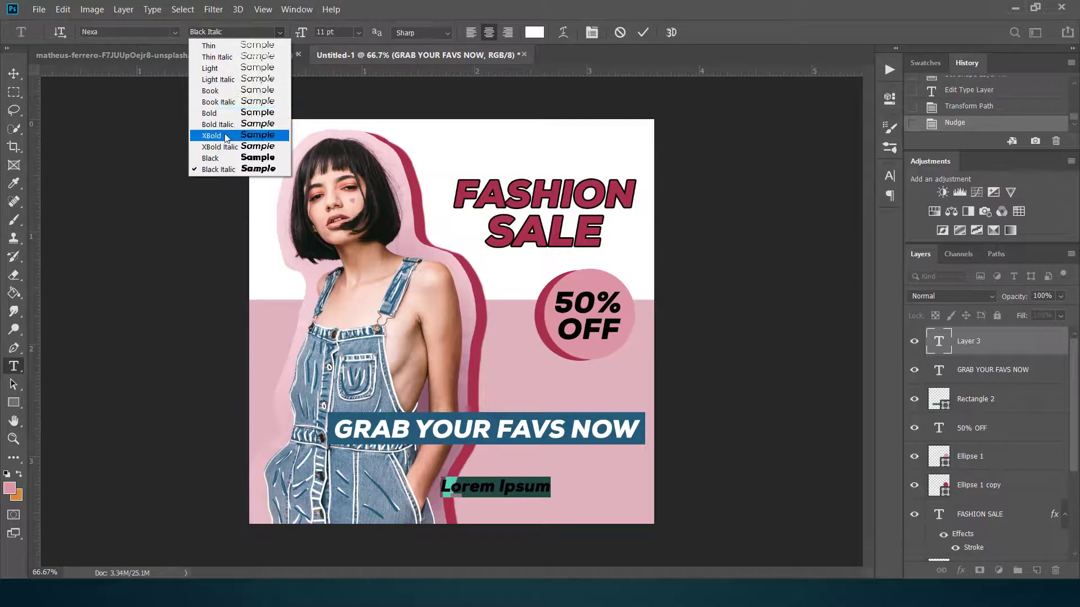
left_click(227, 103)
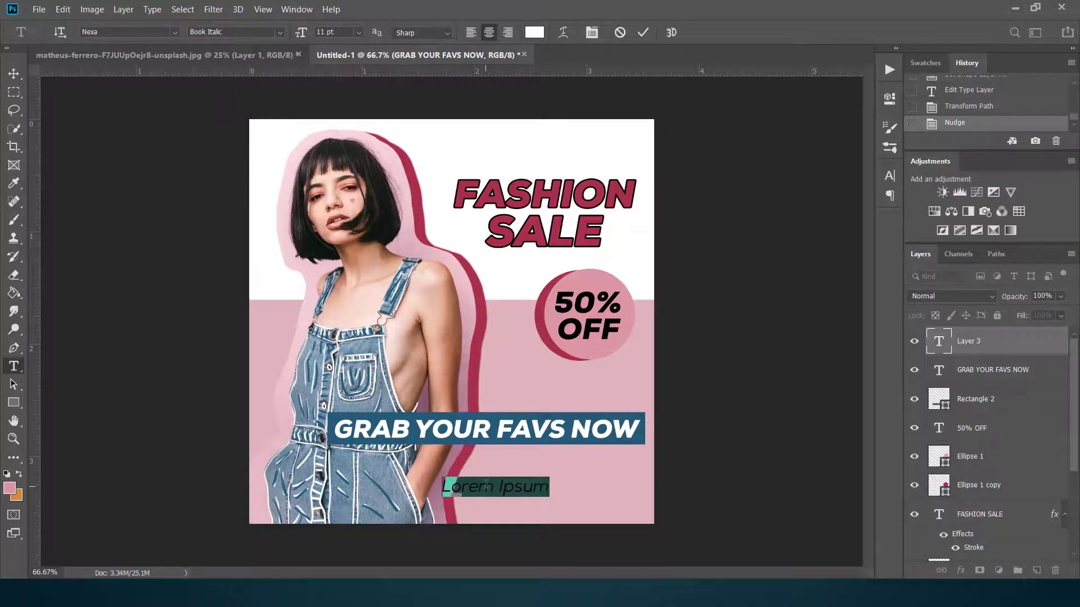
key("Caps_Lock")
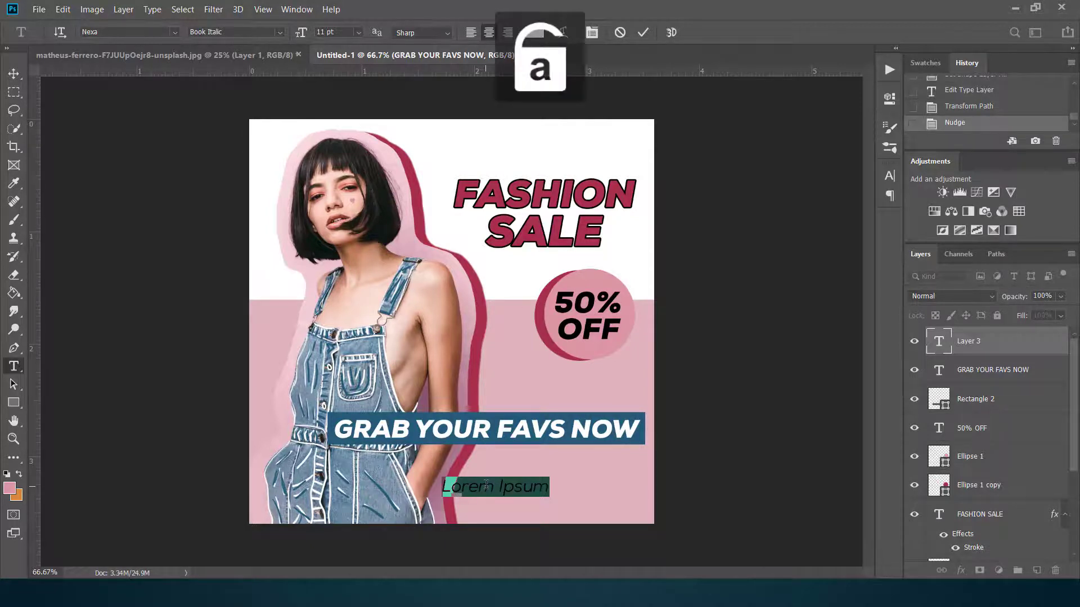
type("www")
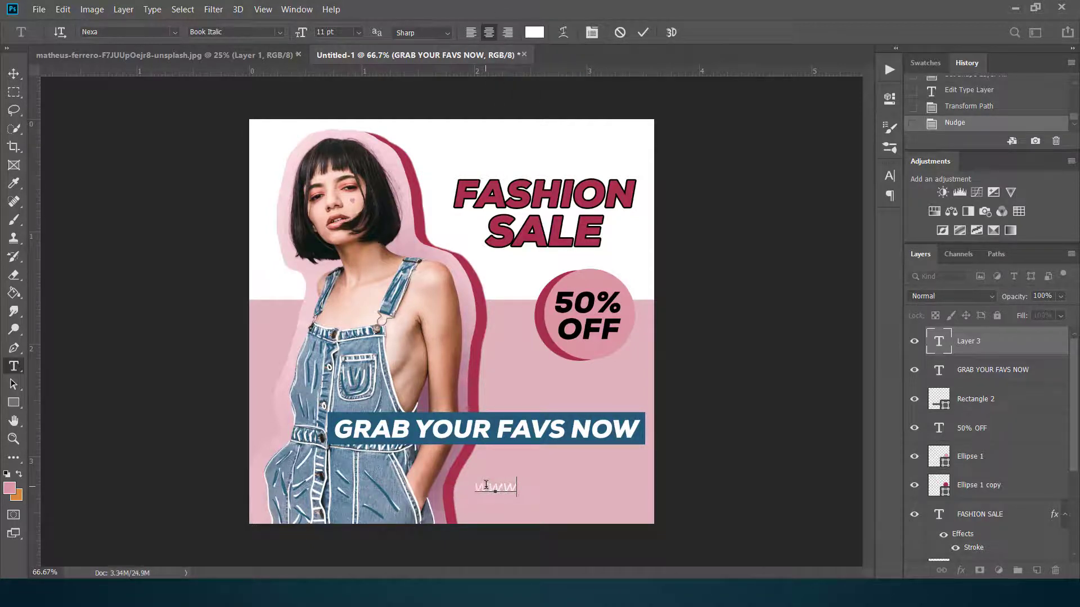
type(".rfashion.com")
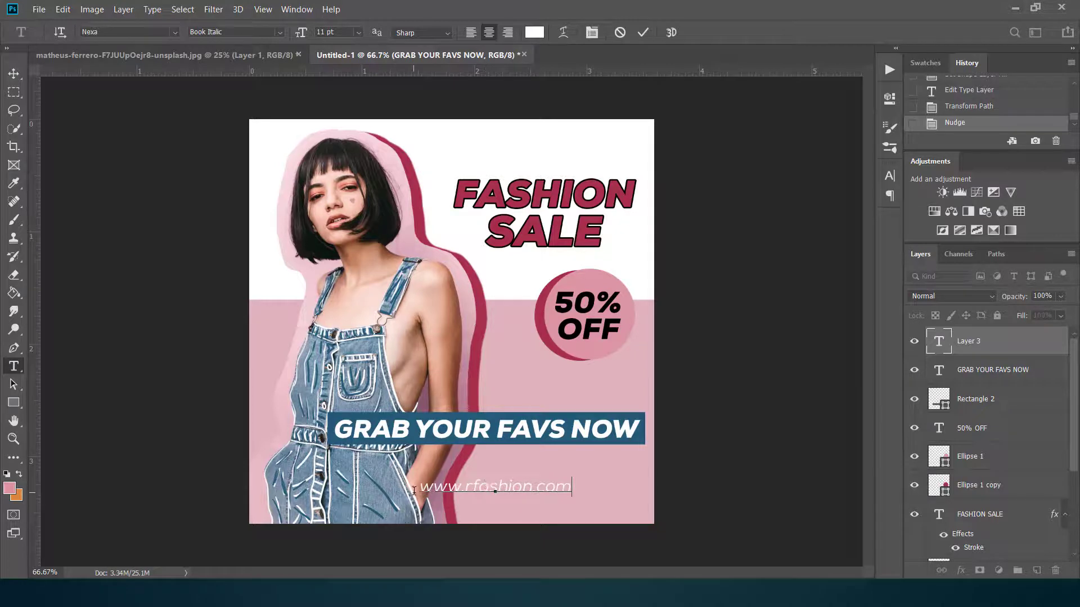
left_click_drag(421, 487, 606, 490)
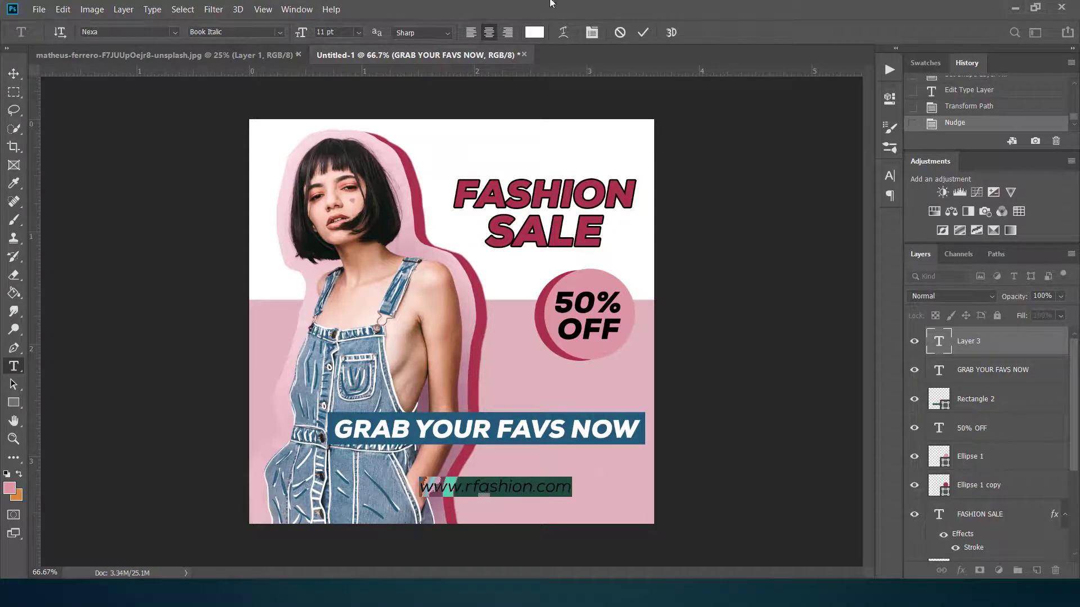
left_click(537, 33)
left_click_drag(719, 379, 683, 396)
left_click(1026, 207)
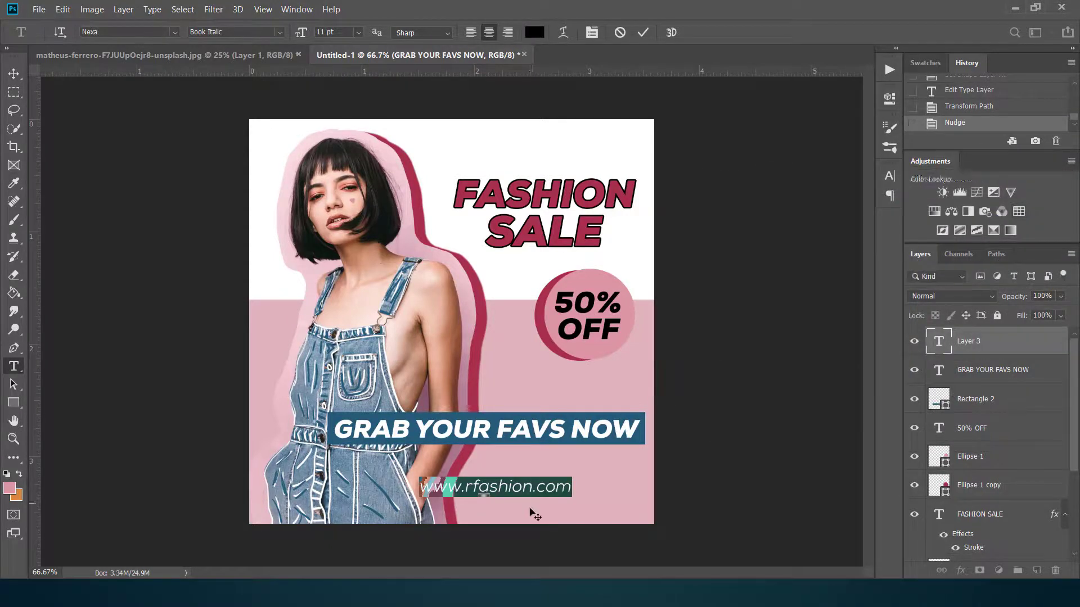
left_click_drag(564, 510, 600, 500)
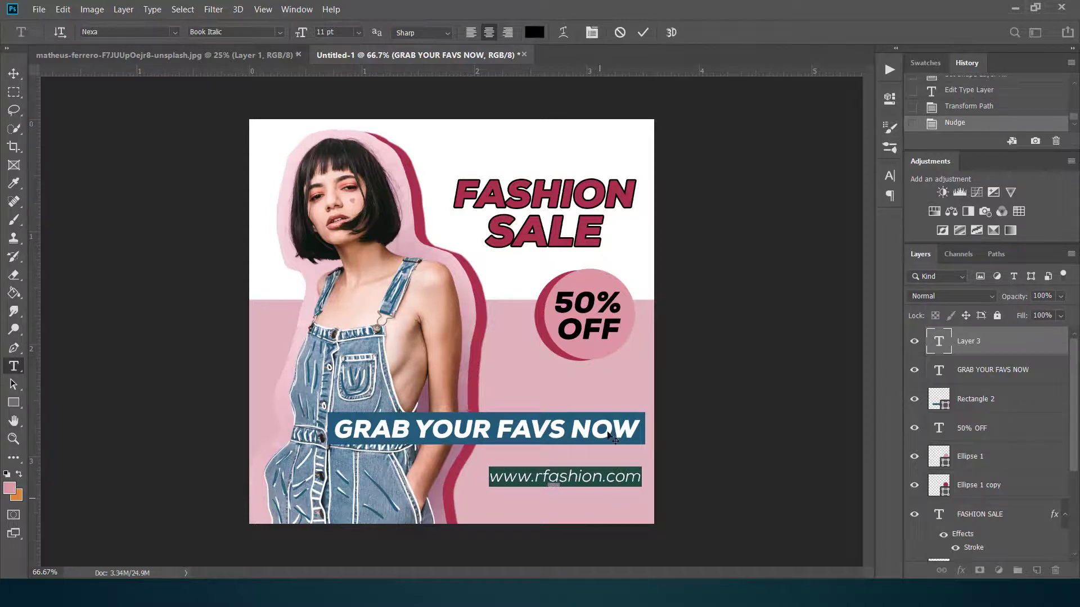
left_click(648, 32)
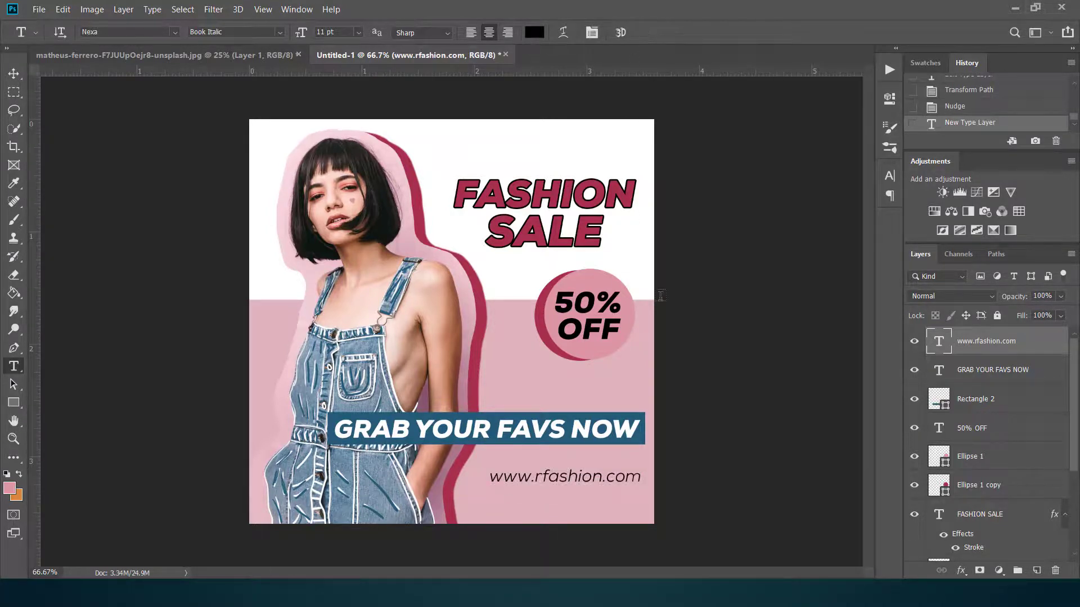